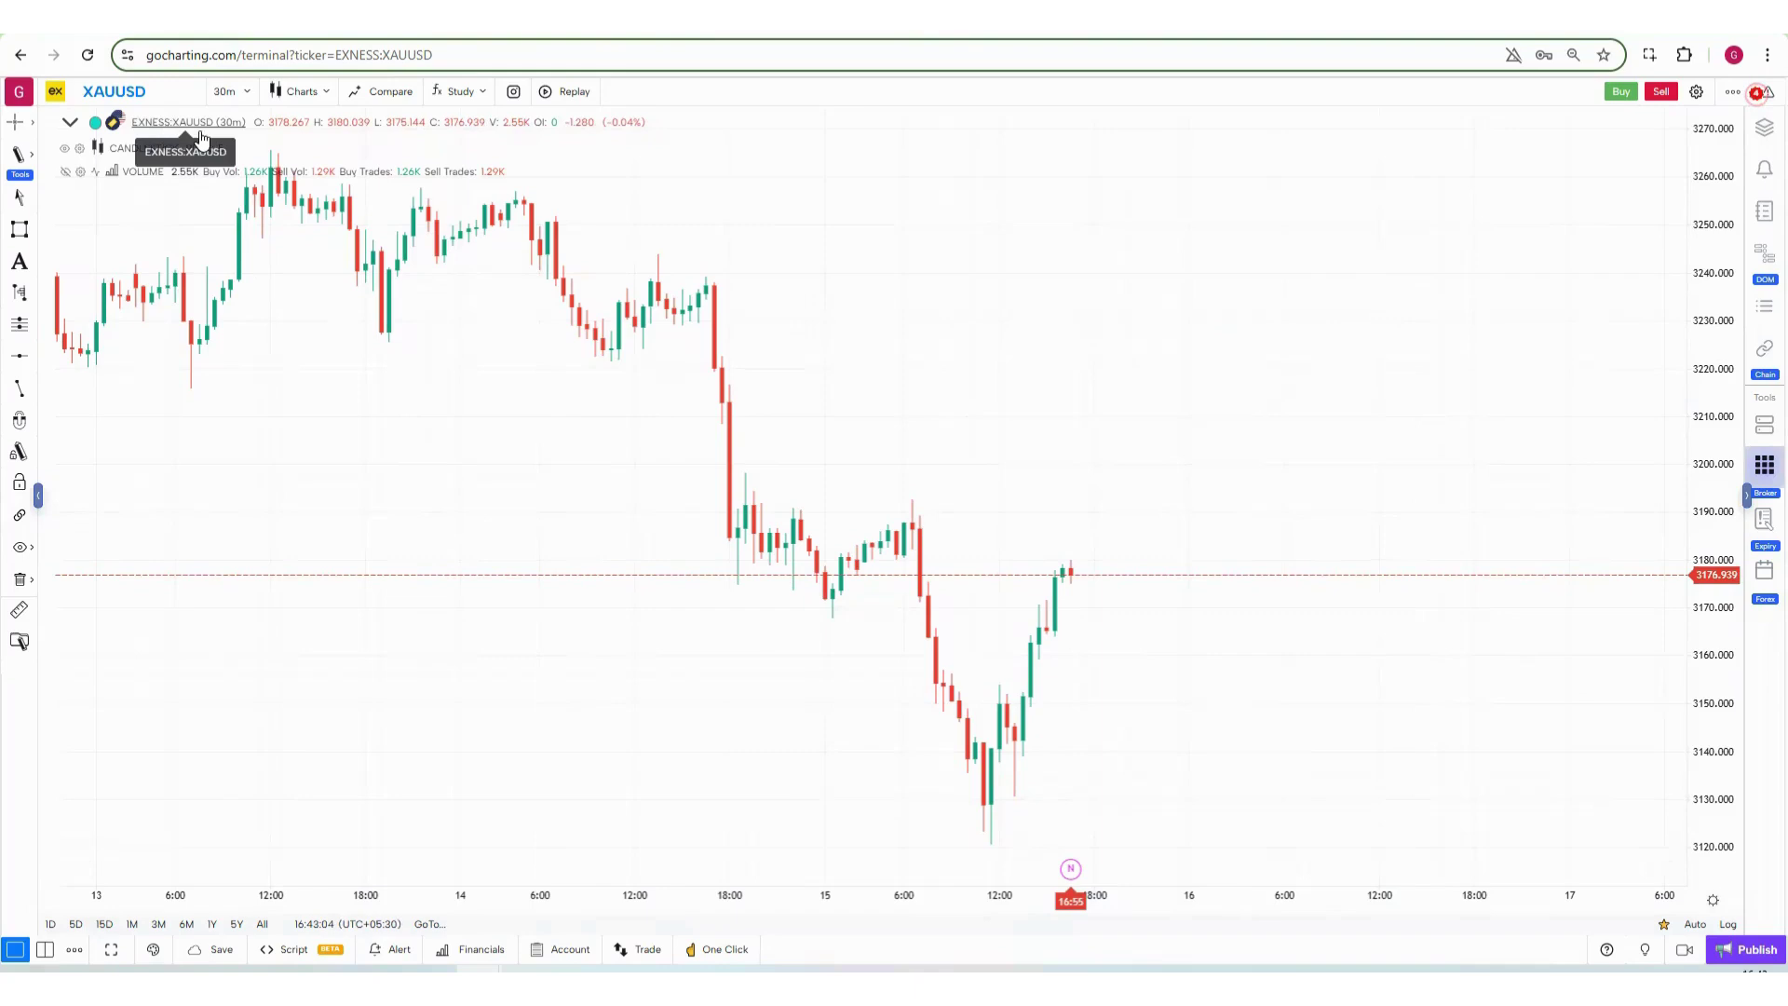
Switch the chart symbol to EXNESS XAUUSD (Gold vs US Dollar) from the symbol search.
{"action": "left_click", "coordinate": [172, 90]}
{"action": "left_click", "coordinate": [172, 91]}
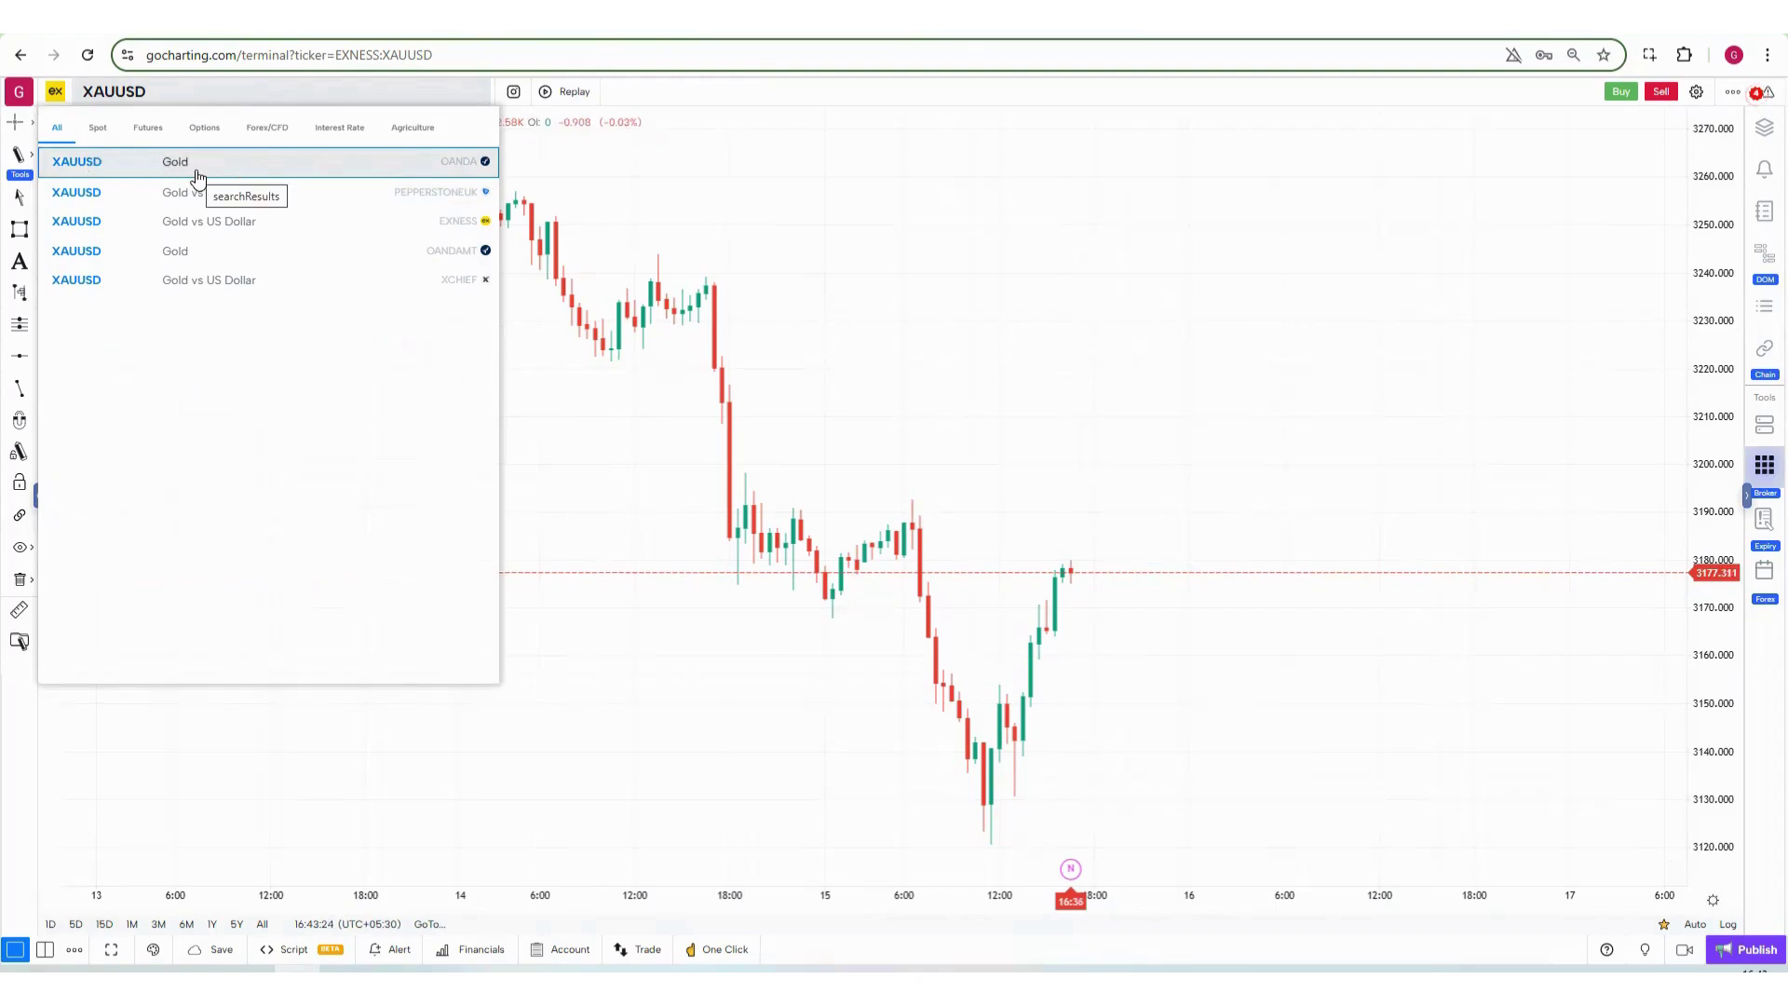
{"action": "left_click", "coordinate": [203, 228]}
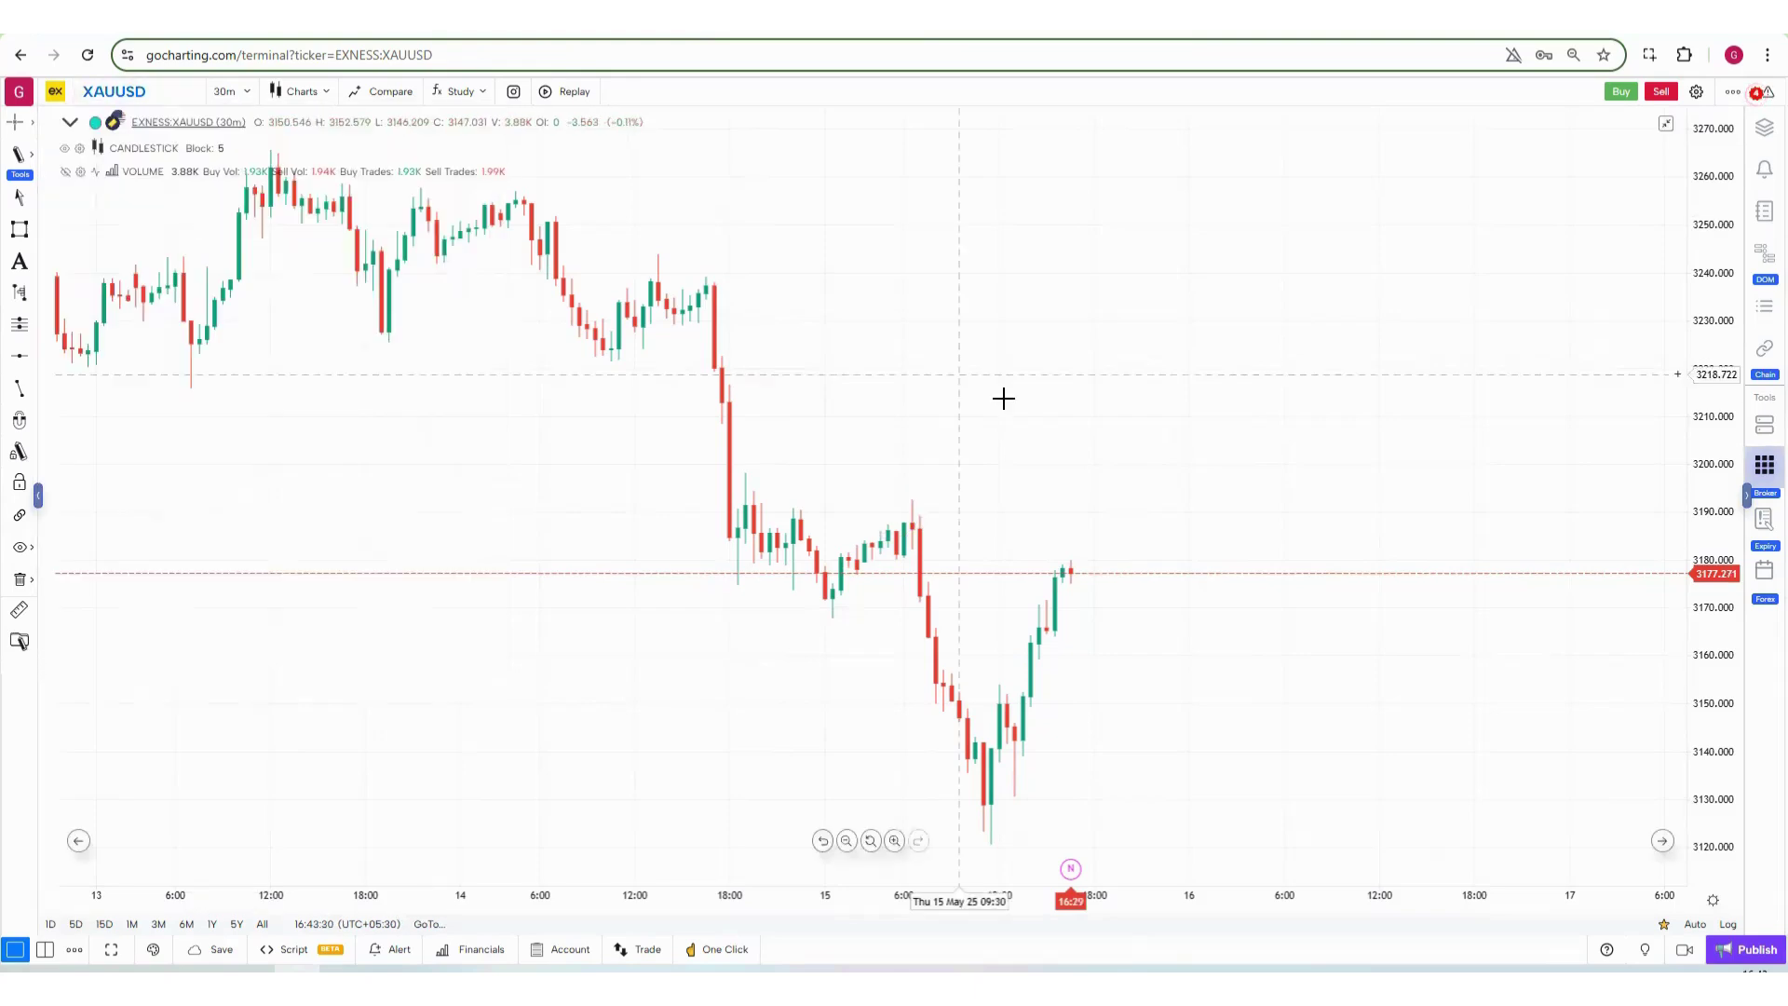
Open the Exness login form from the broker App Store's Crypto/Fx Forex list.
{"action": "left_click", "coordinate": [1763, 470]}
{"action": "left_click", "coordinate": [1522, 129]}
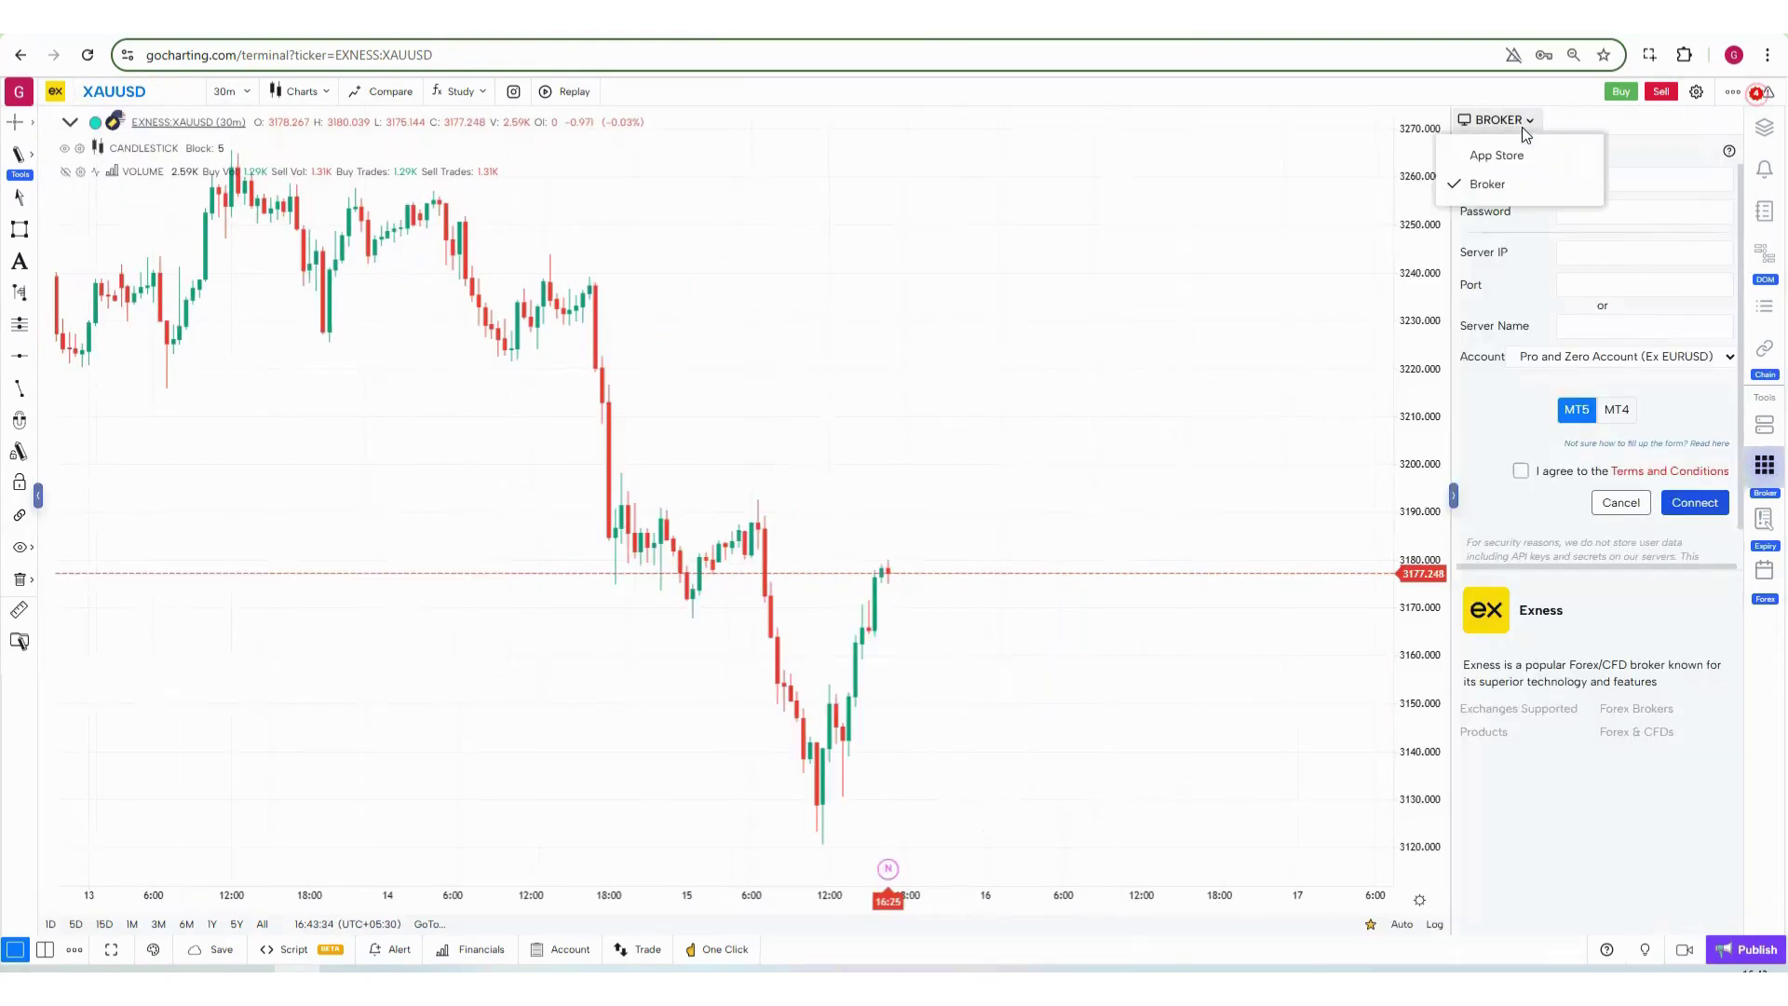
{"action": "left_click", "coordinate": [1483, 160]}
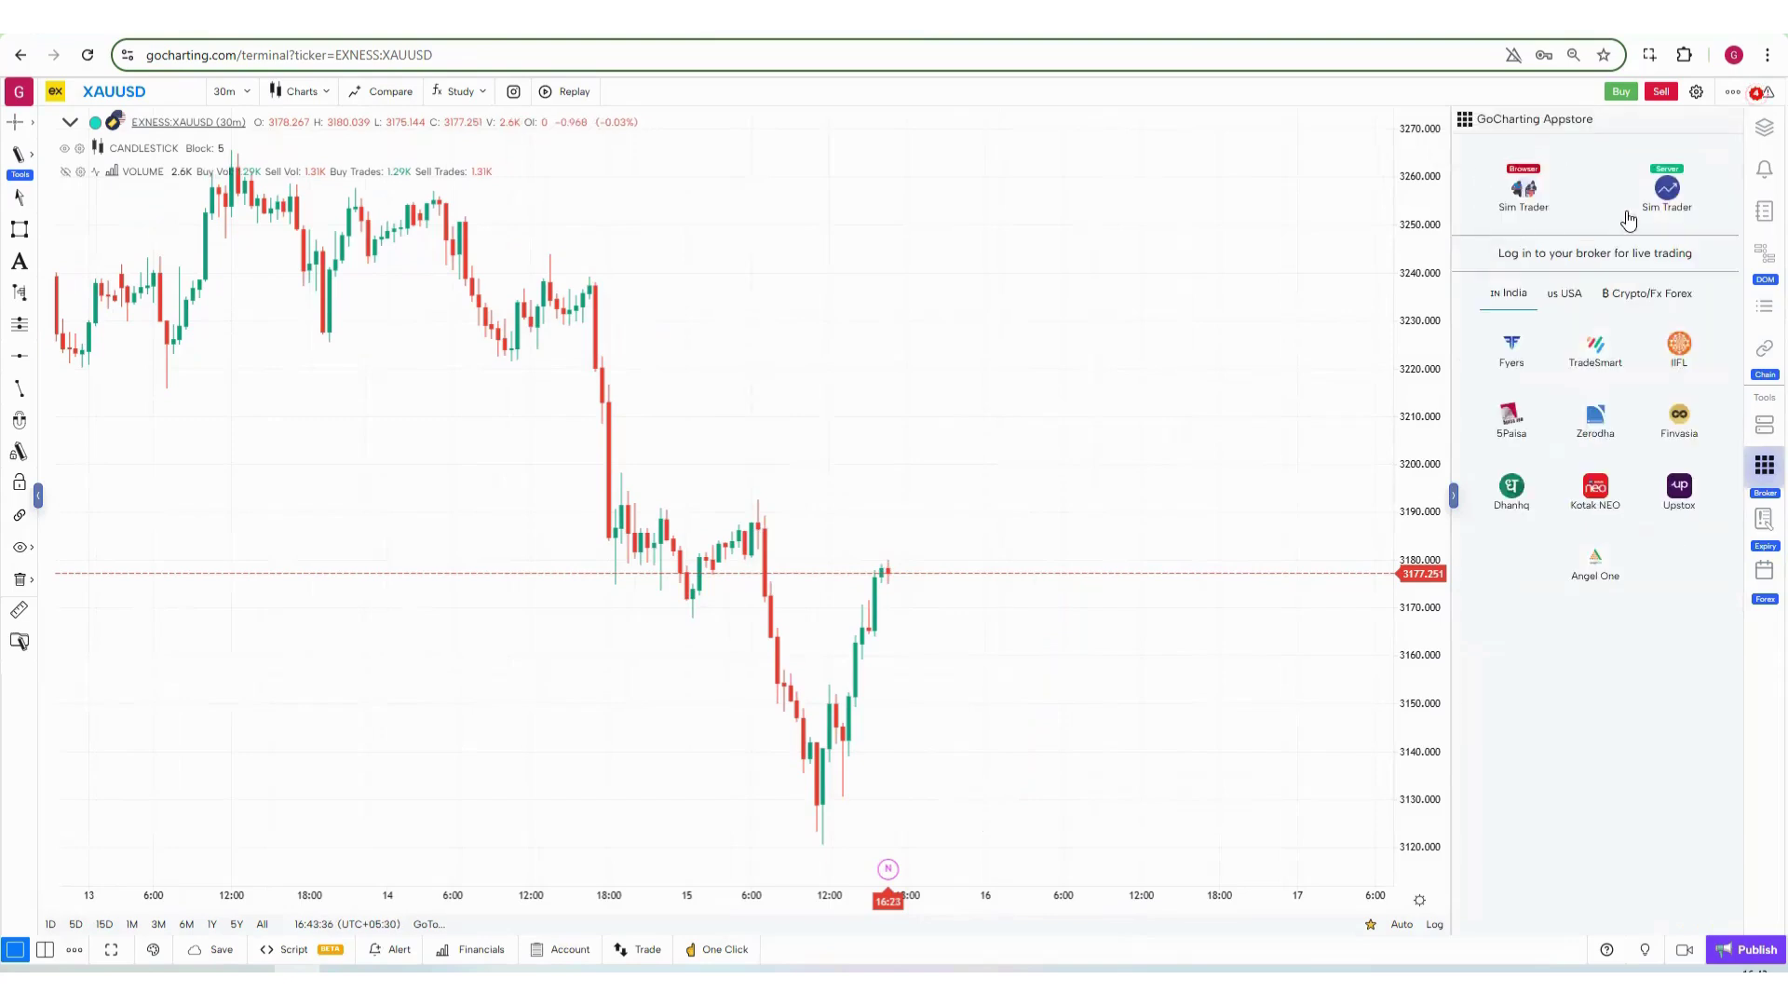
{"action": "left_click", "coordinate": [1650, 296]}
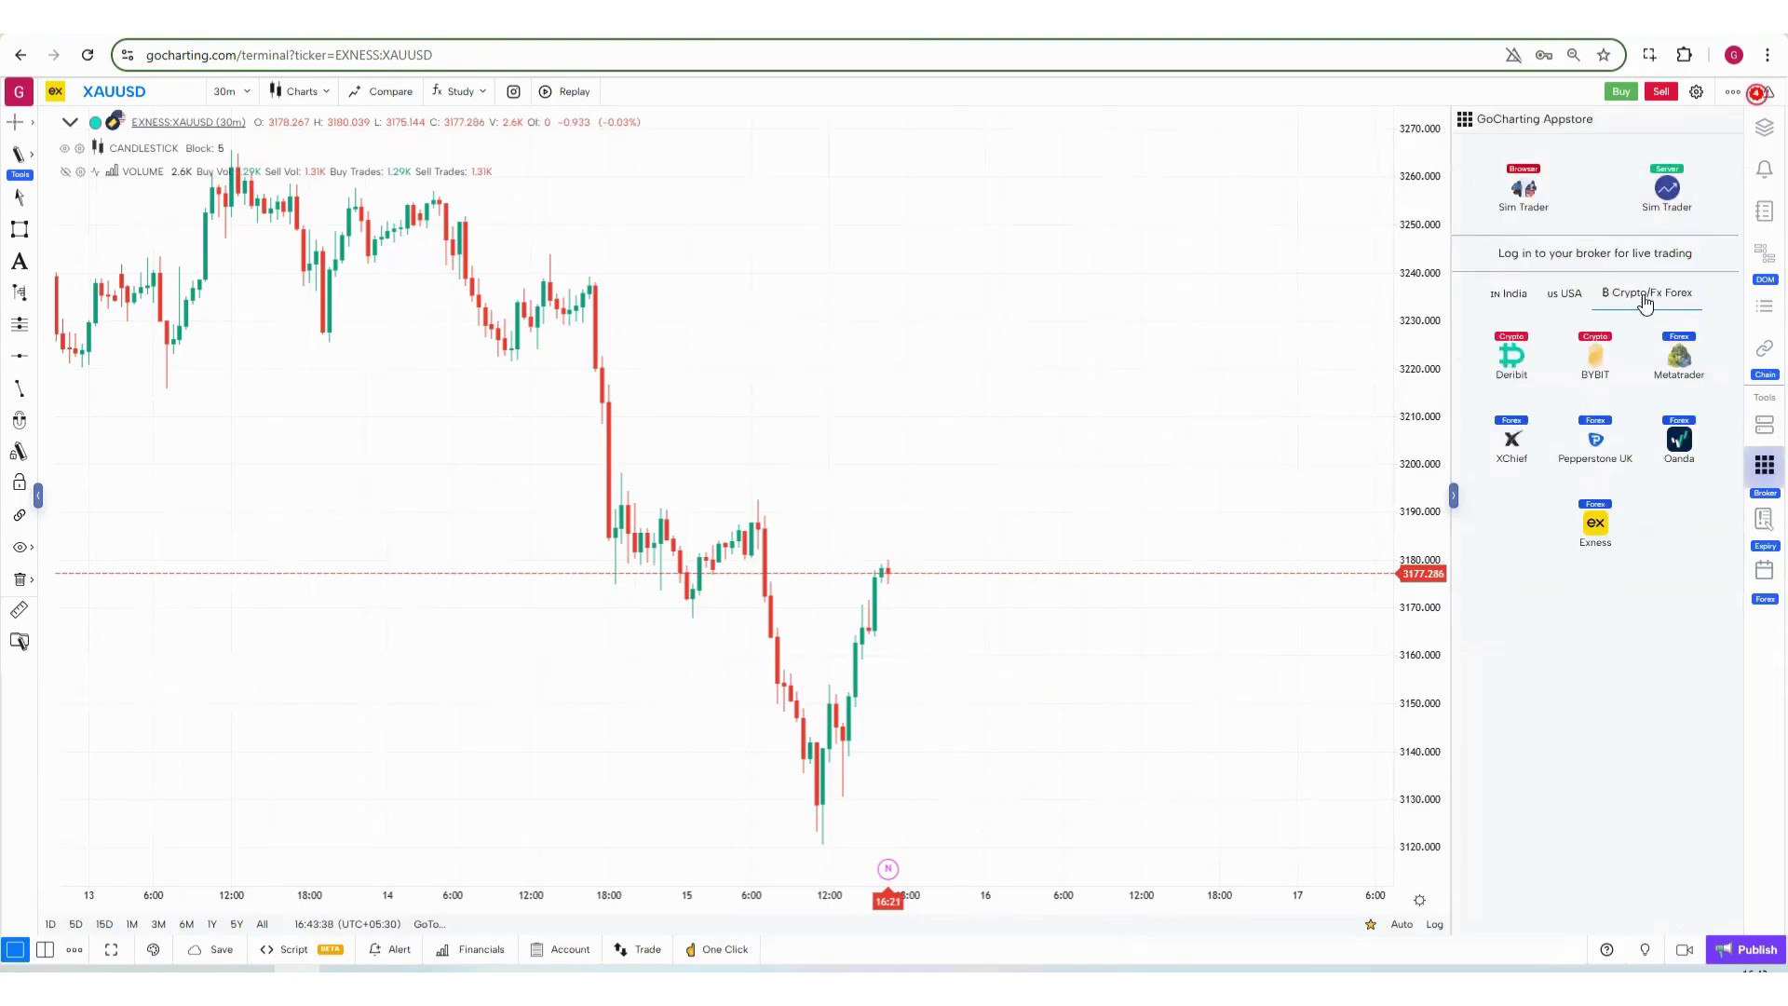
{"action": "left_click", "coordinate": [1574, 531]}
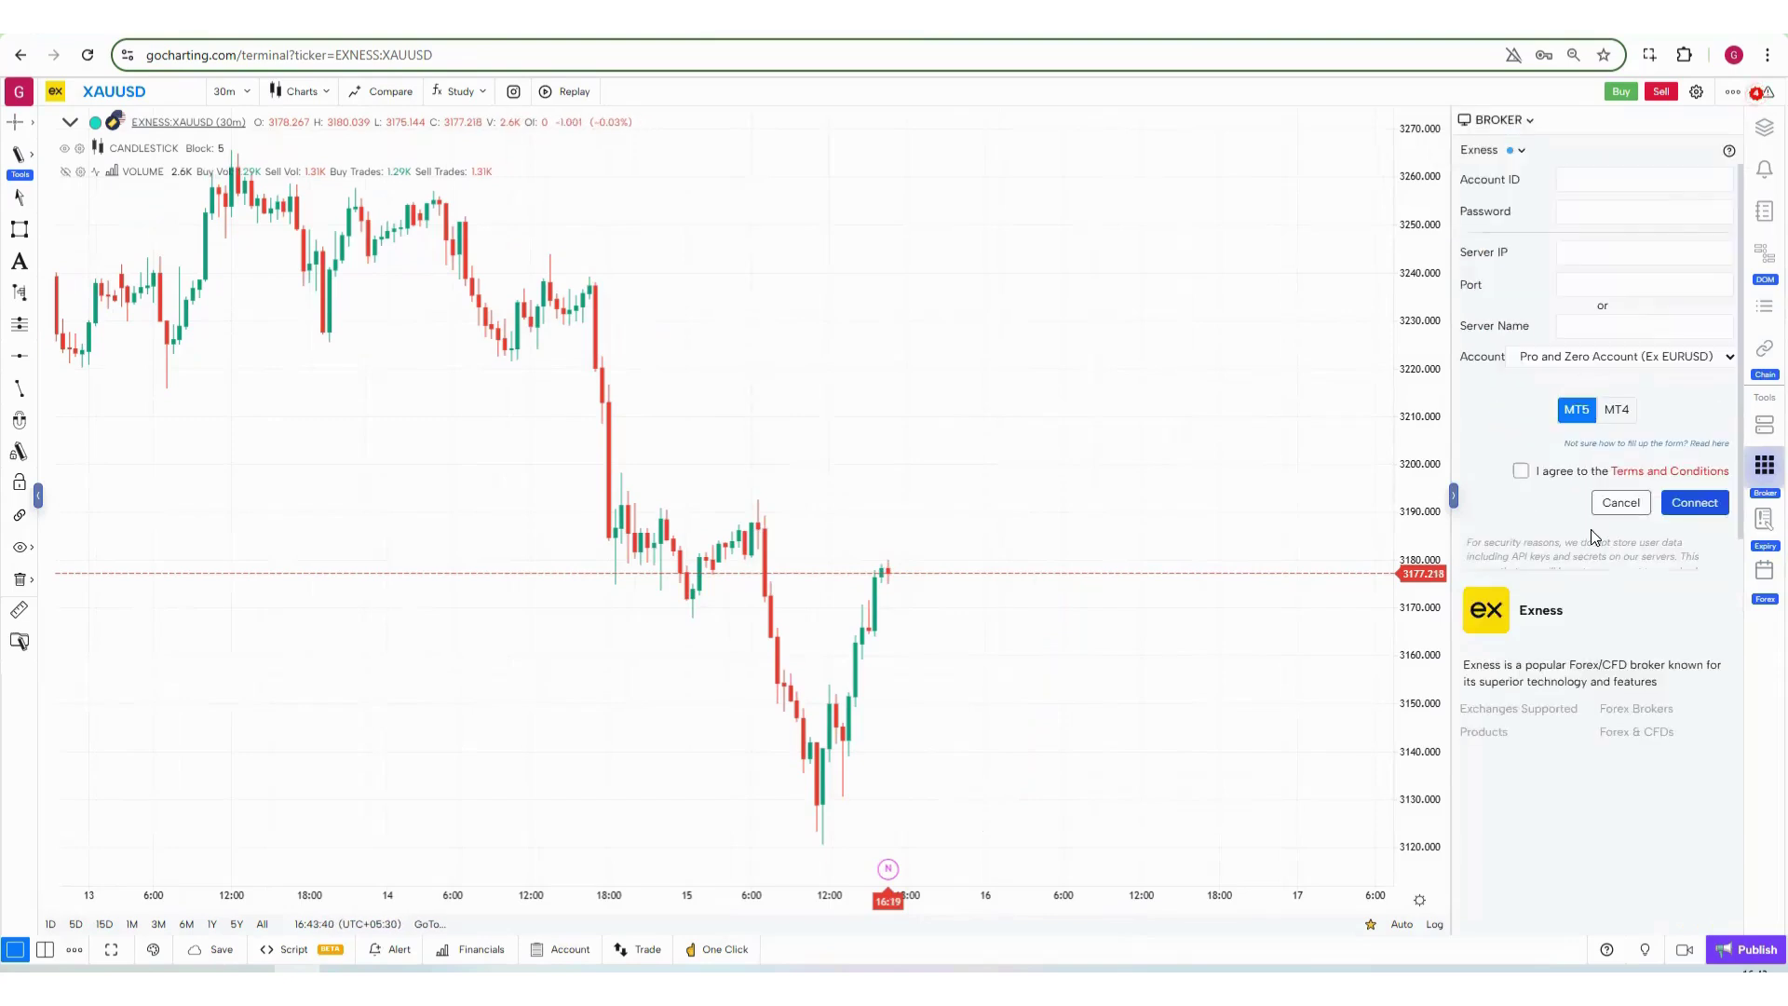
Review the empty account ID, password, server fields and account types, then switch to the Exness window.
{"action": "left_click", "coordinate": [1590, 172]}
{"action": "left_click", "coordinate": [1594, 208]}
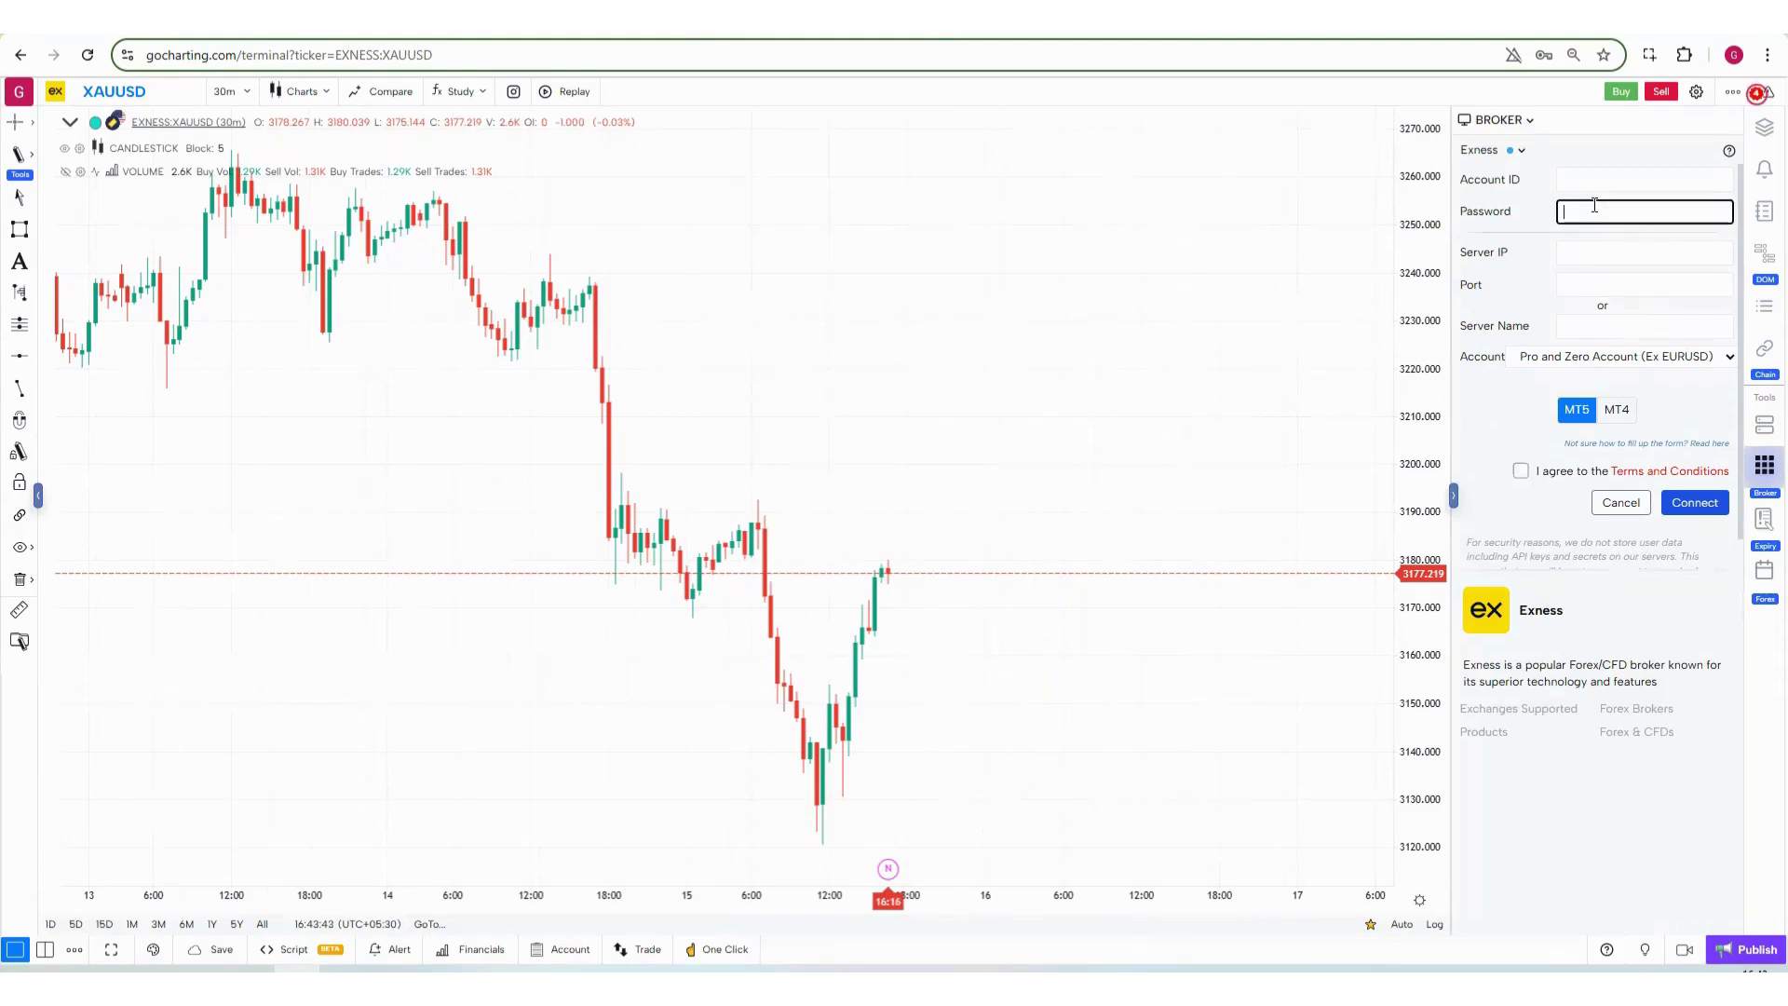
{"action": "left_click", "coordinate": [1611, 251]}
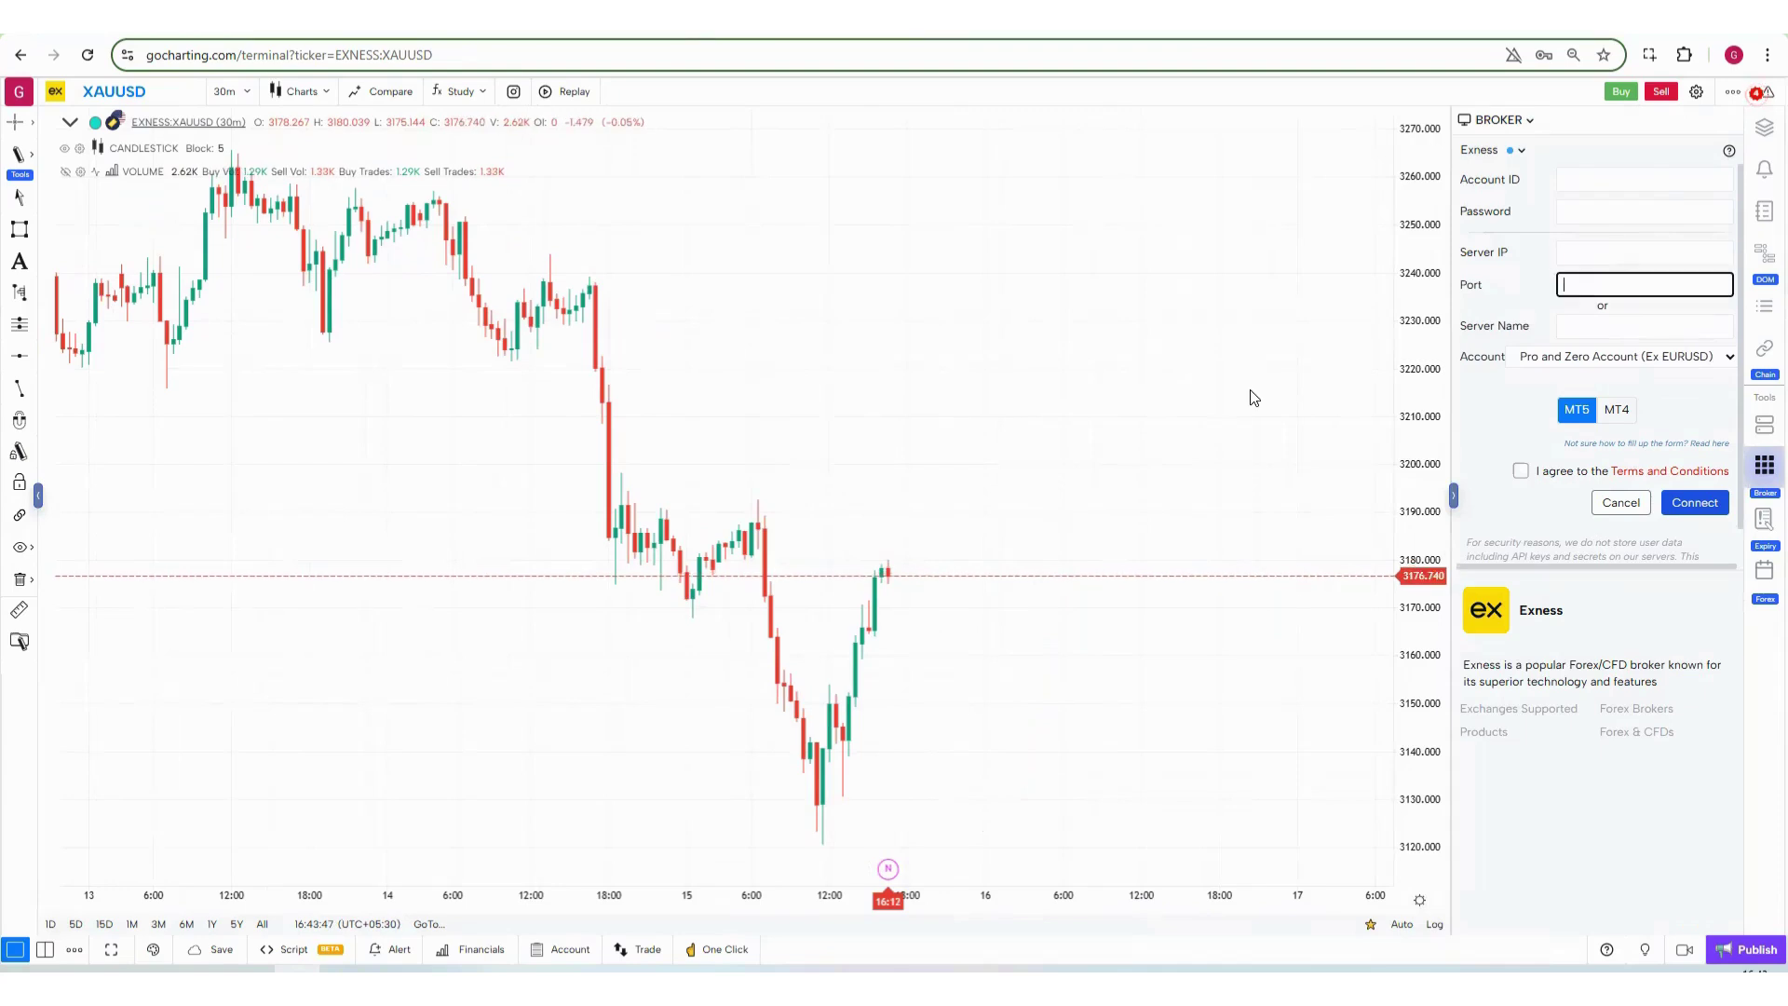
{"action": "left_click", "coordinate": [1074, 387]}
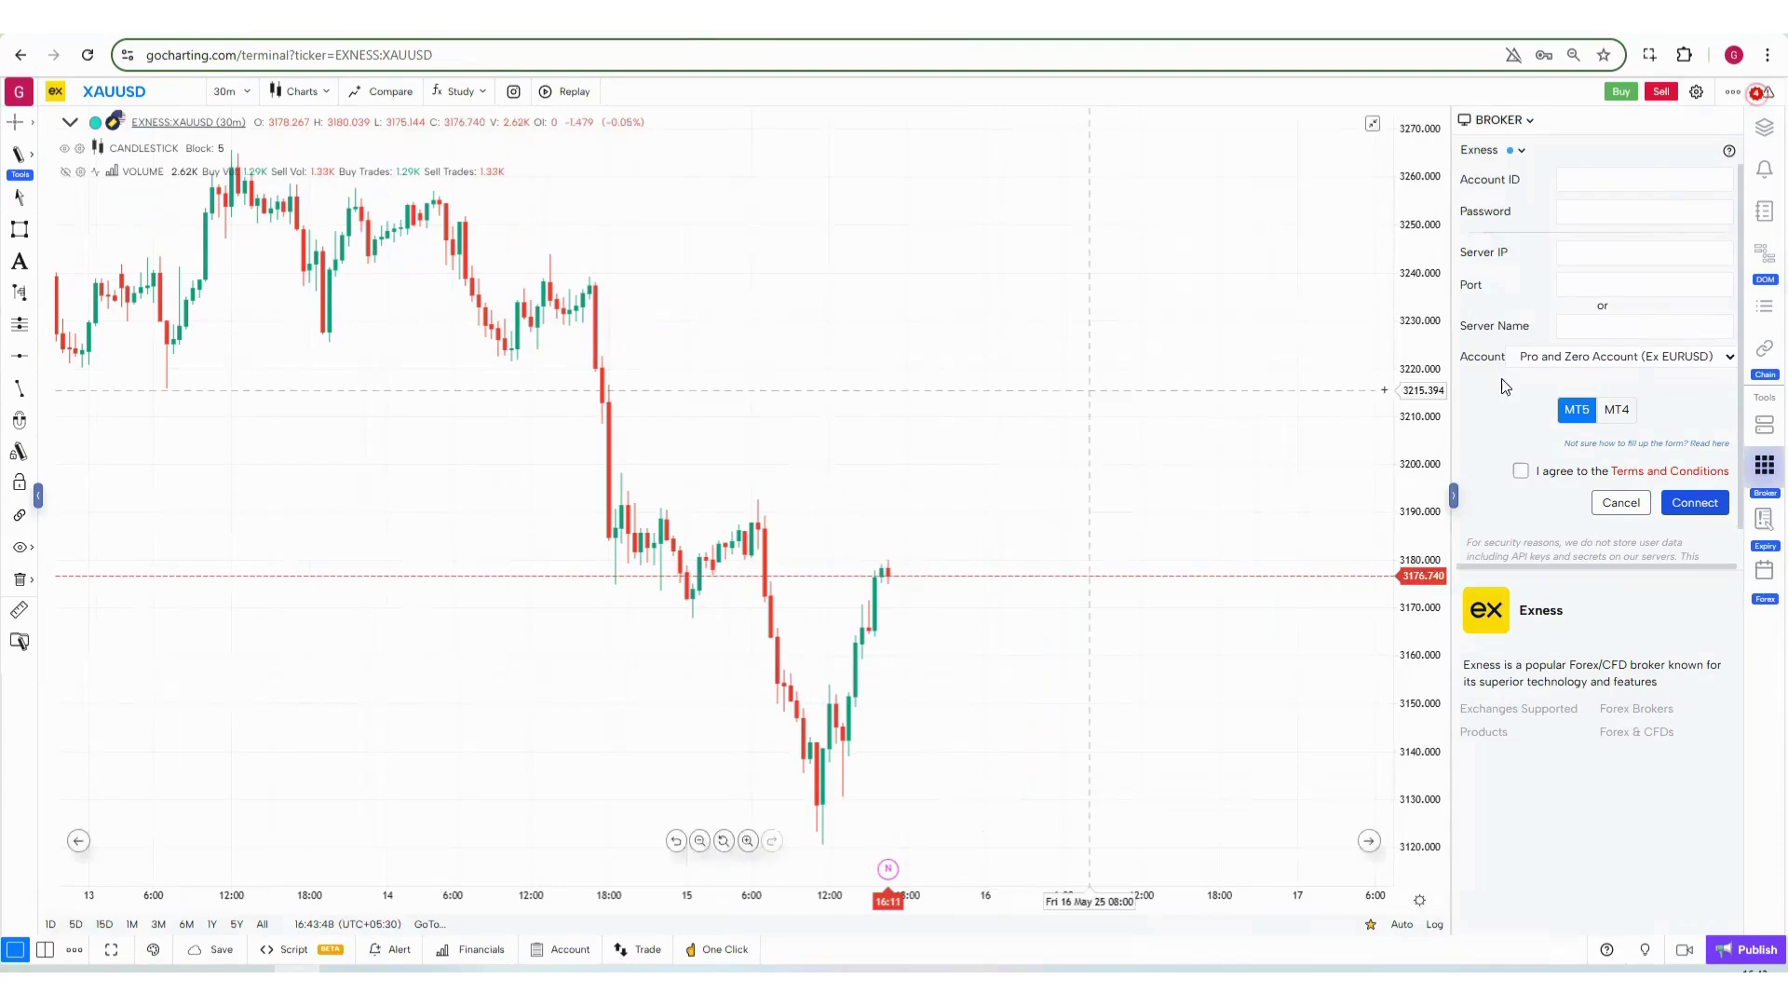
{"action": "left_click", "coordinate": [1577, 322]}
{"action": "left_click", "coordinate": [1157, 382]}
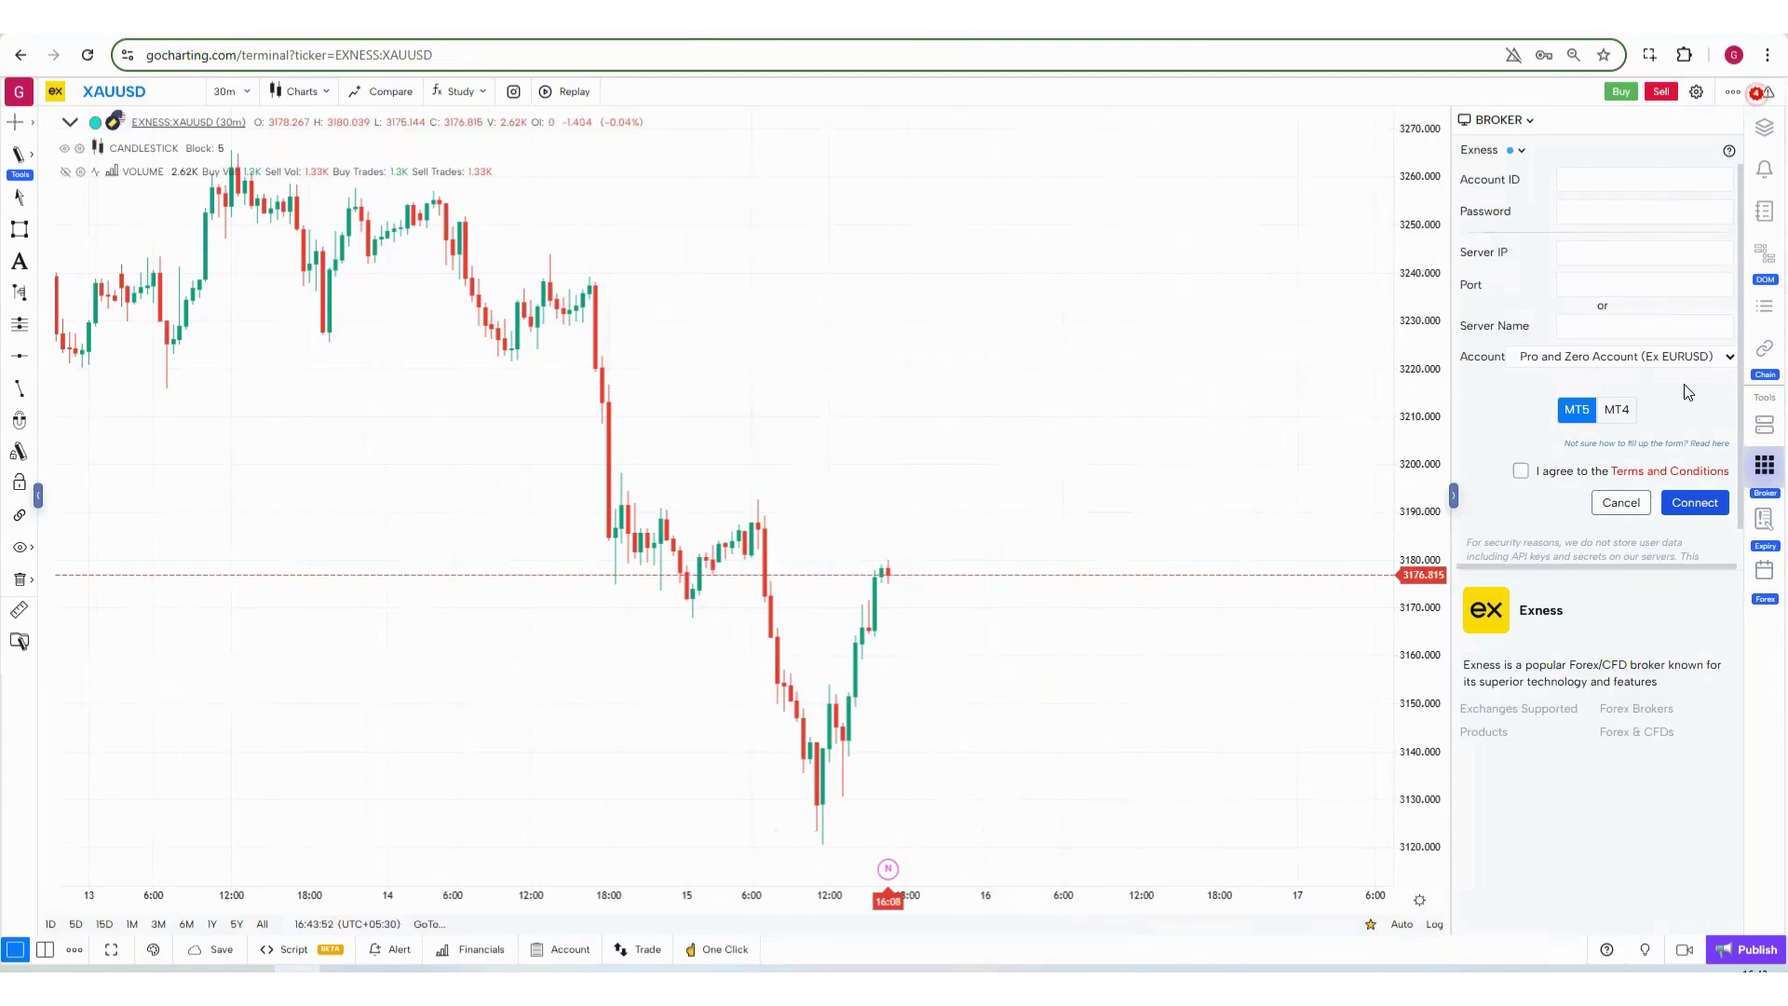
{"action": "left_click", "coordinate": [1674, 359]}
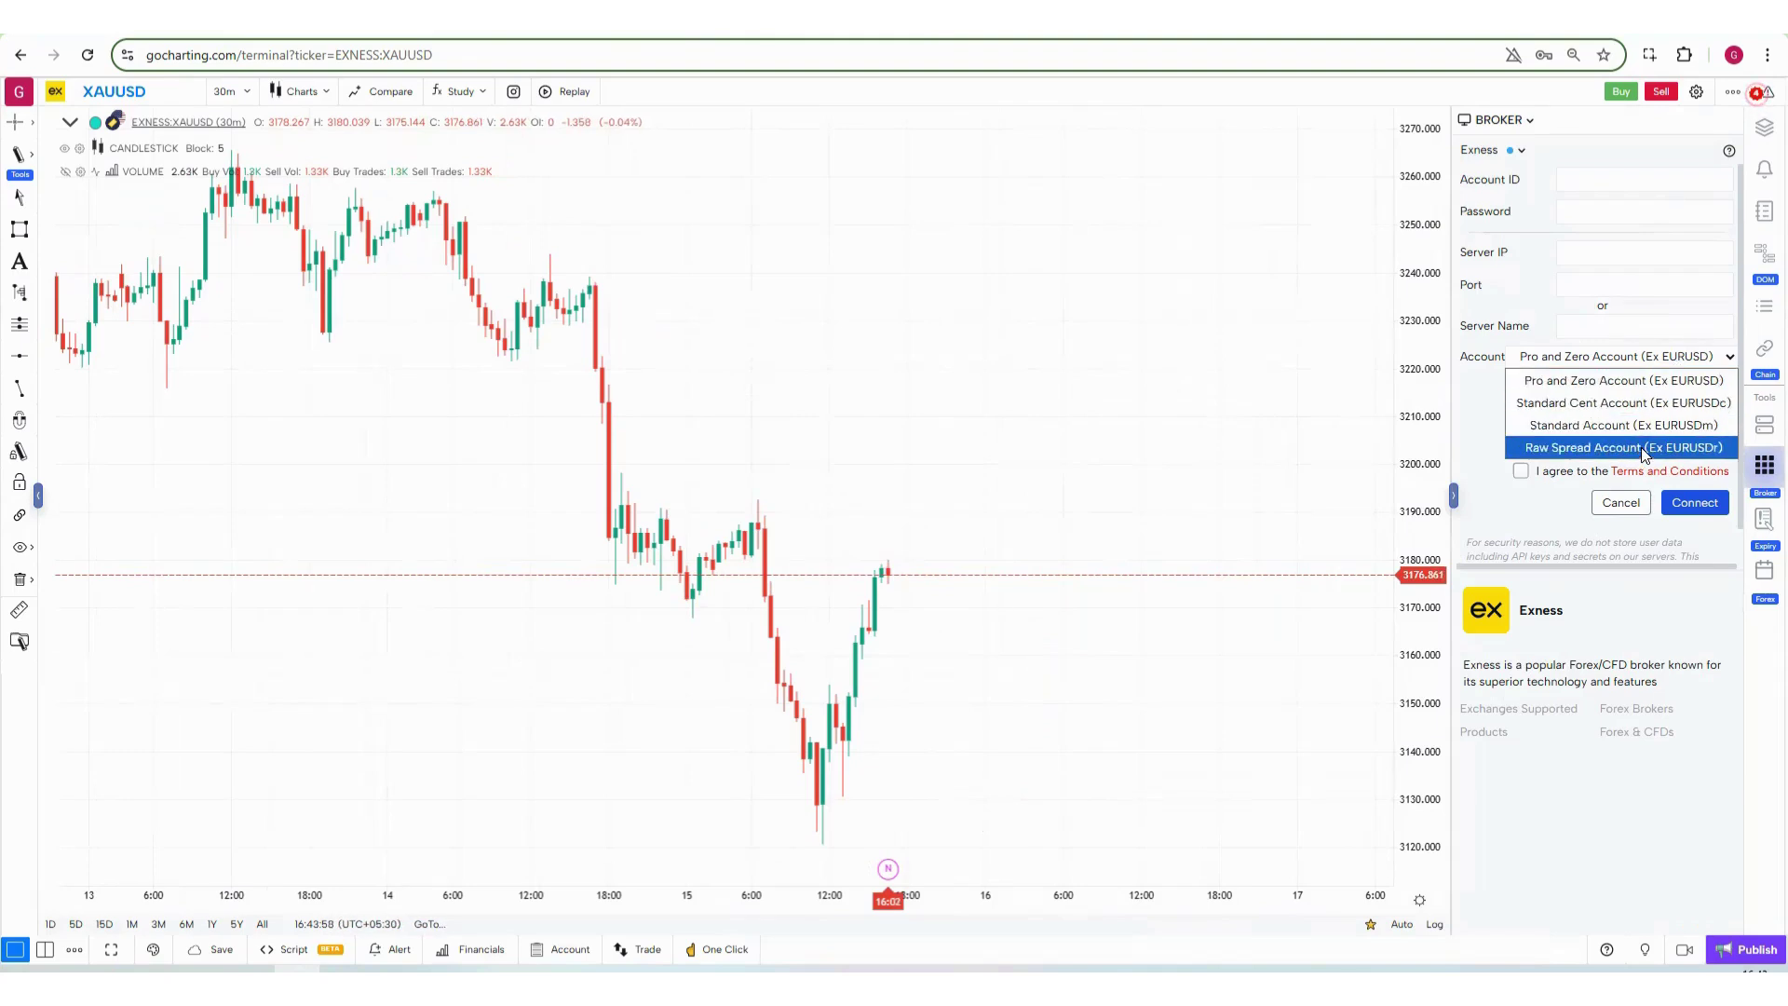
{"action": "left_click", "coordinate": [1202, 386]}
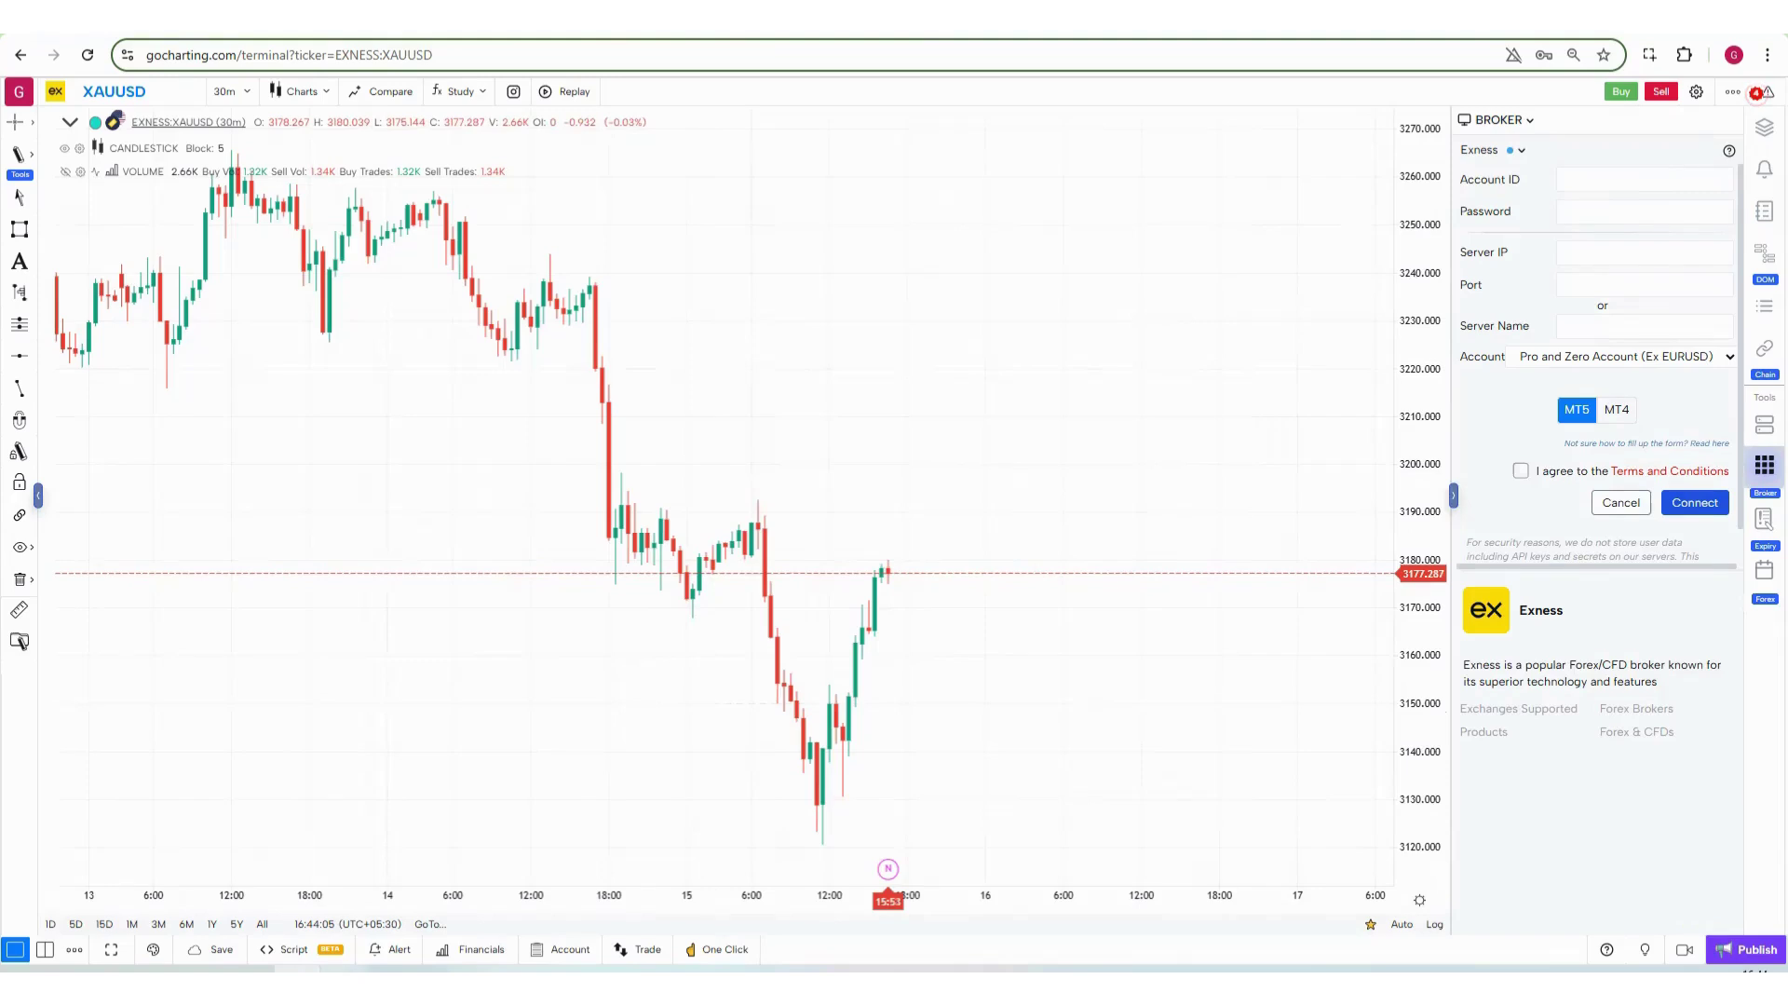
{"action": "key", "text": "alt+Tab"}
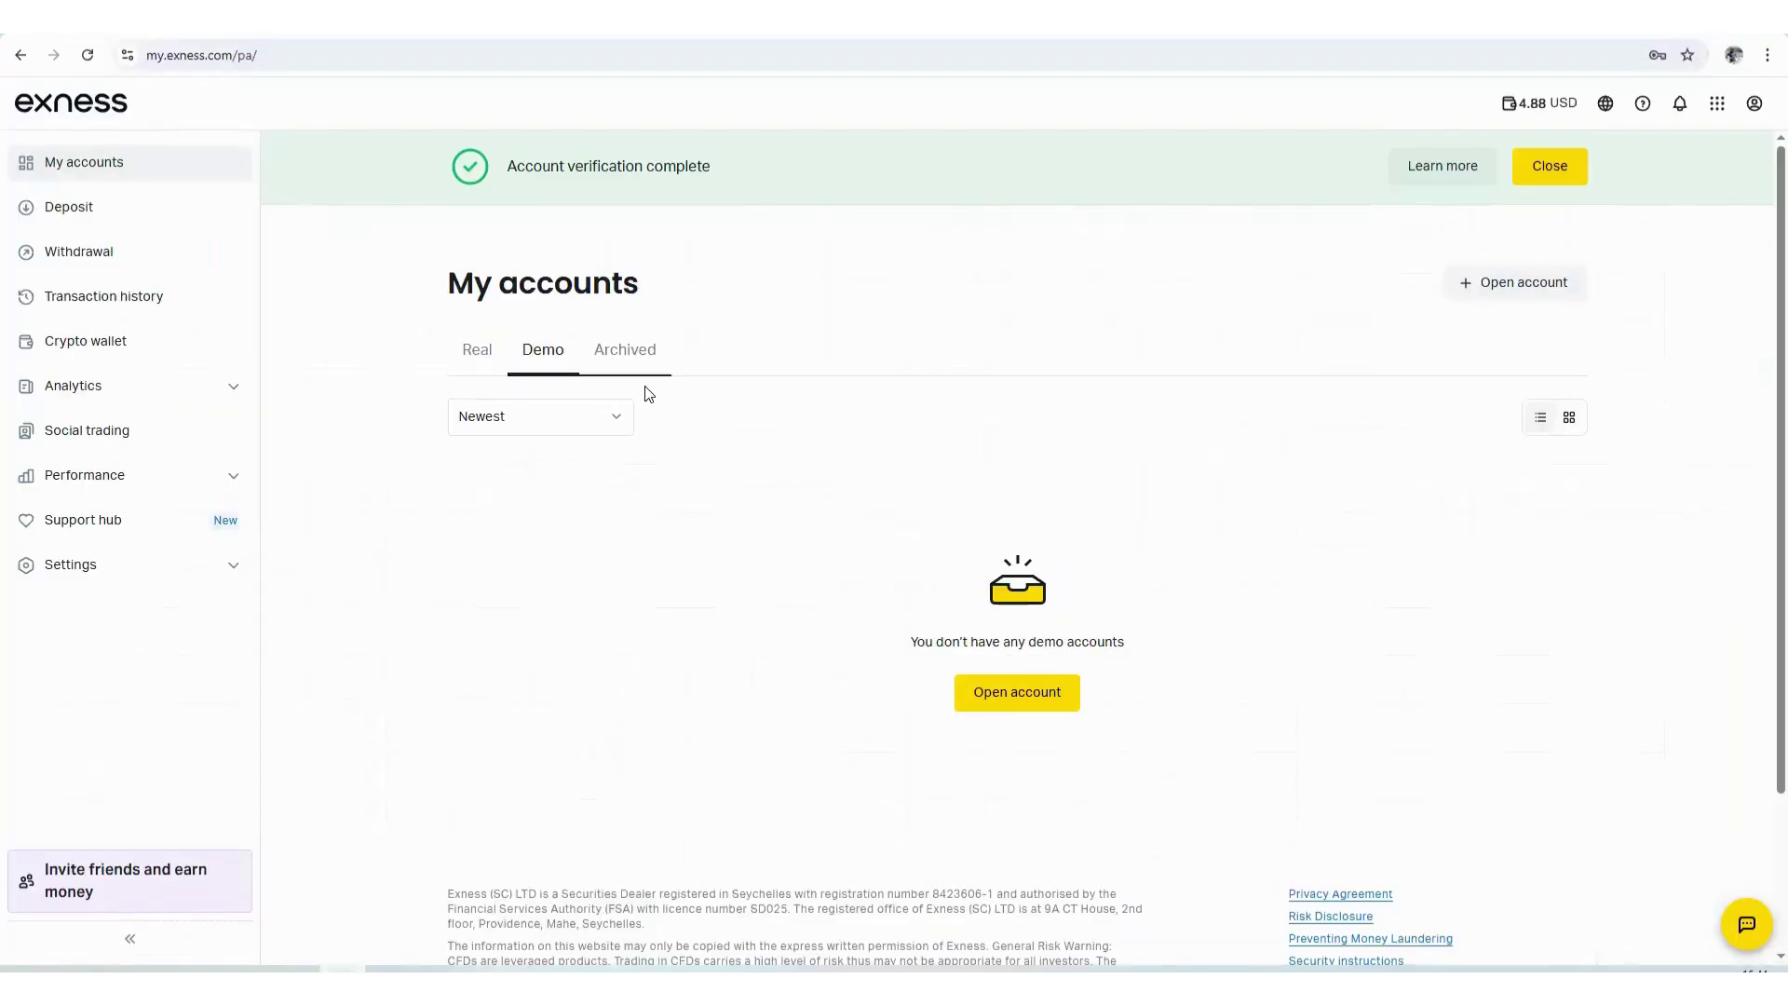
Go to My accounts and start a new account to see the Standard, Pro, Raw spread and Zero types.
{"action": "left_click", "coordinate": [64, 166]}
{"action": "left_click", "coordinate": [1018, 704]}
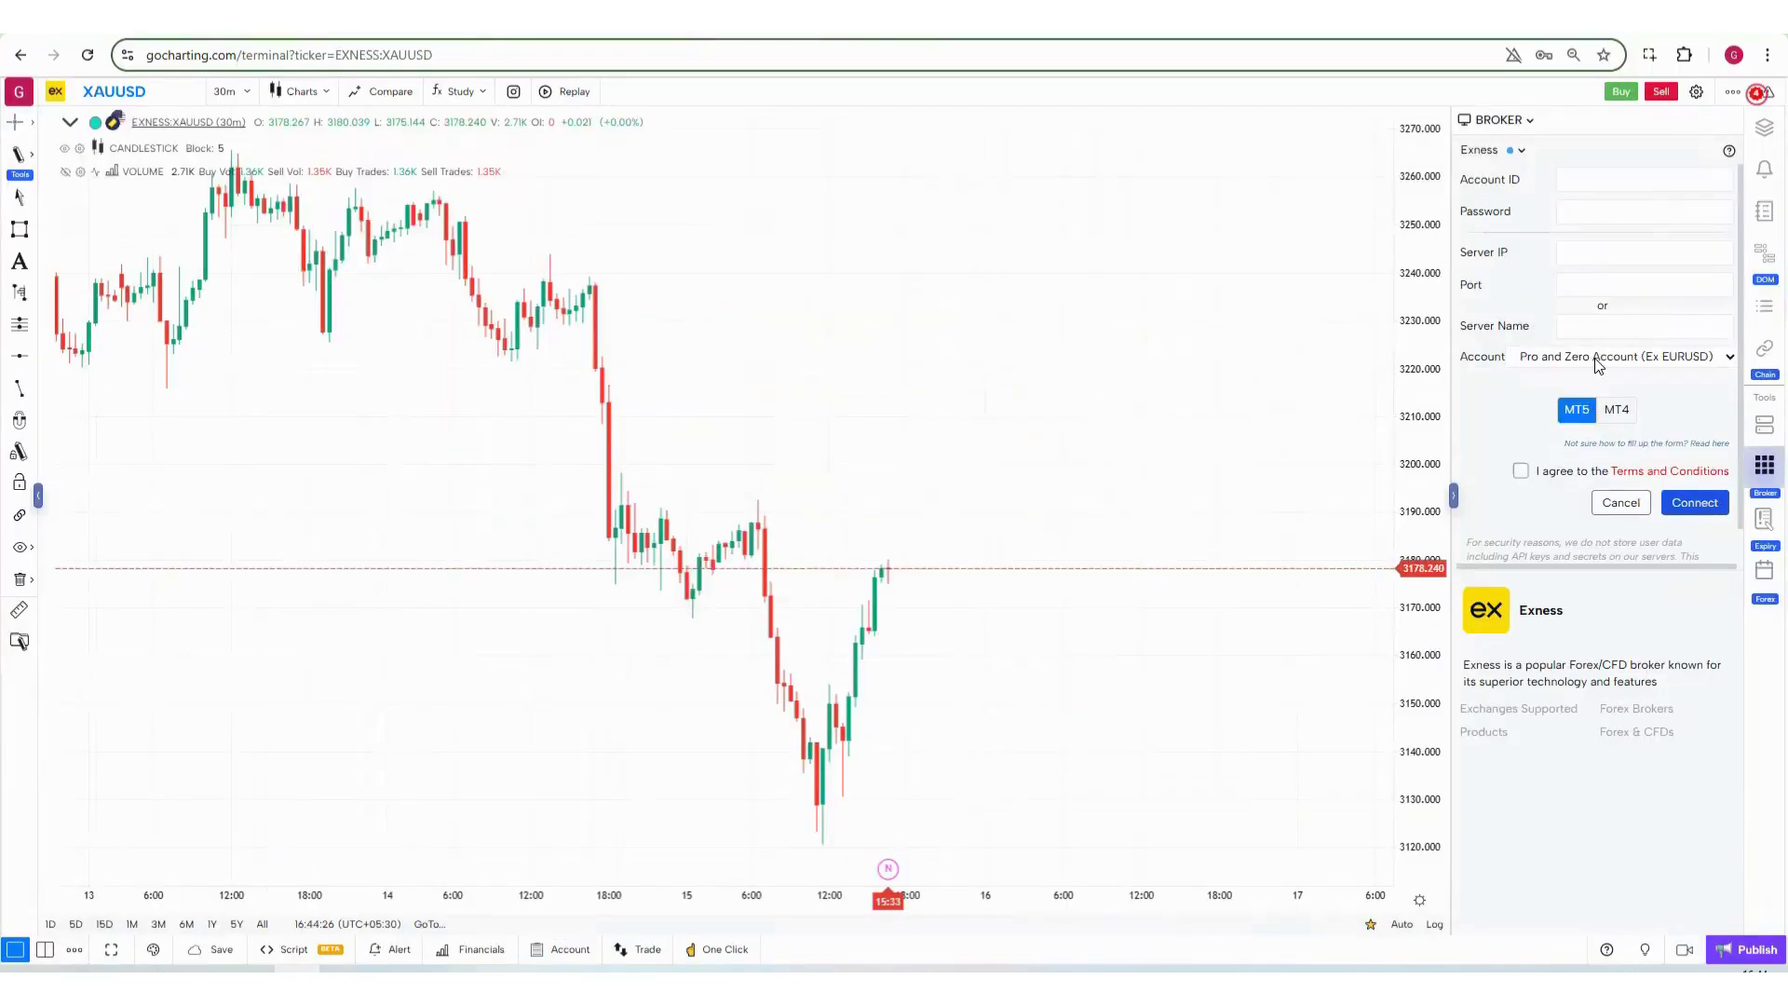
{"action": "left_click", "coordinate": [1594, 358]}
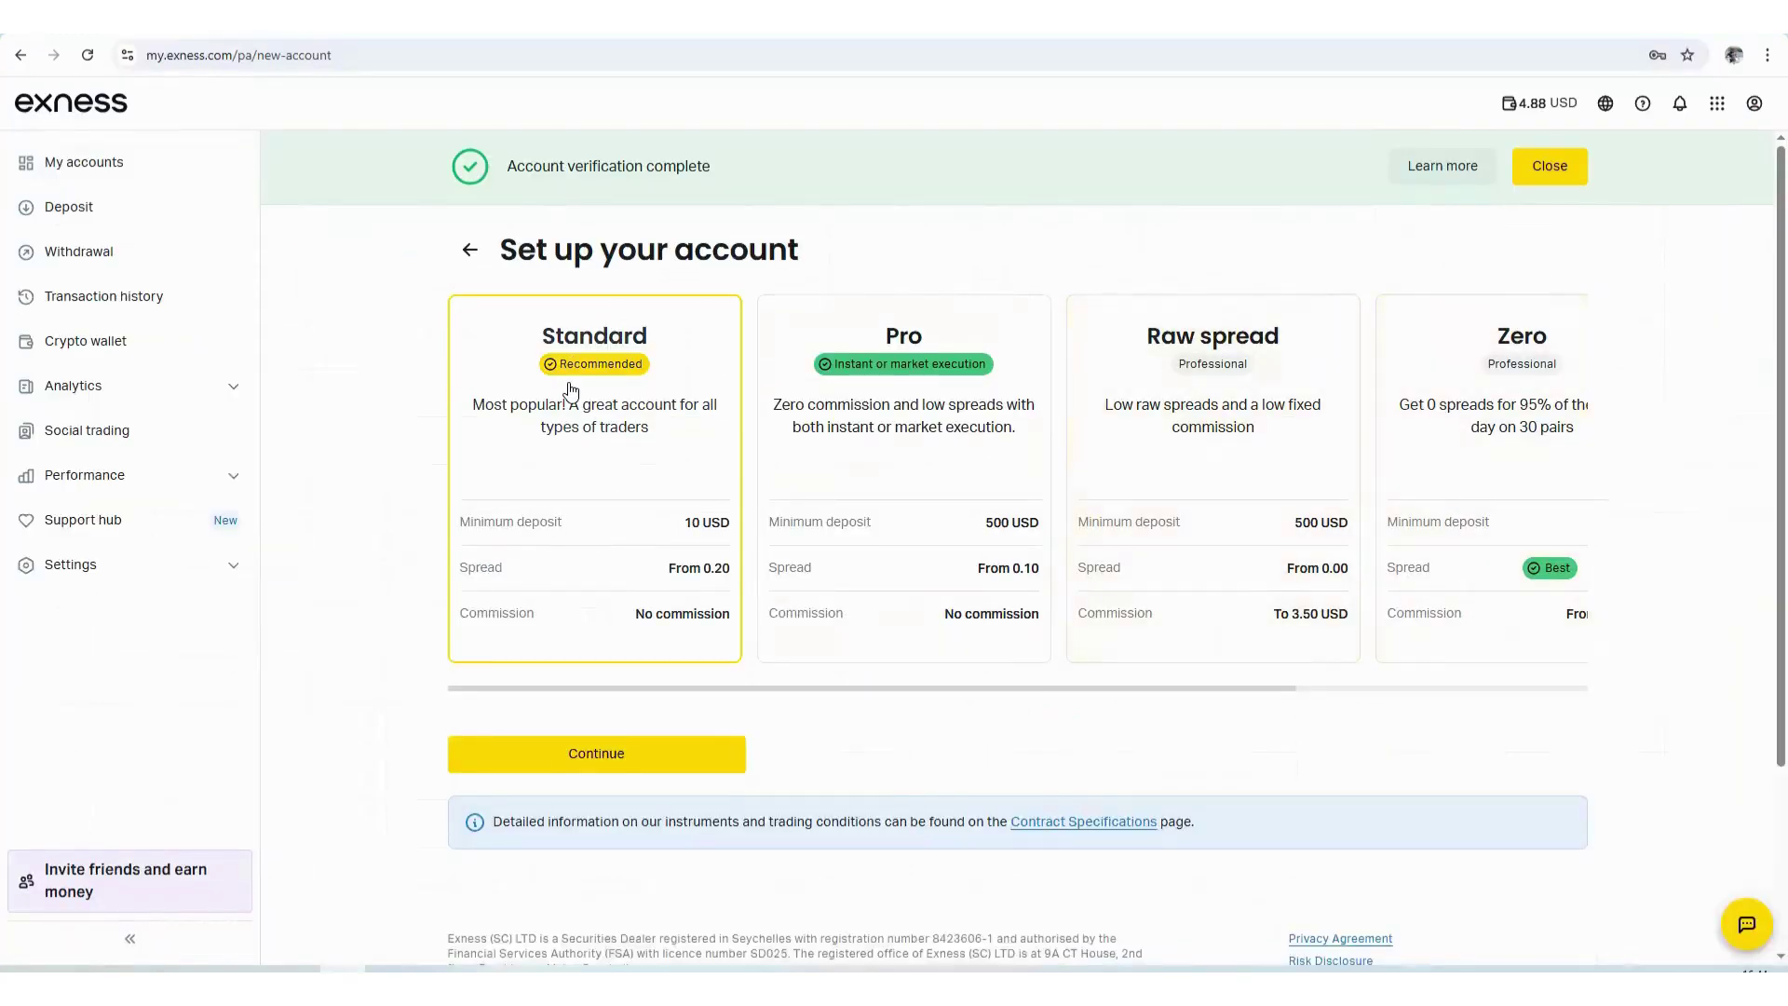
Create a Standard MT5 demo account with 500 USD balance, 1:2000 leverage and a trading password.
{"action": "left_click", "coordinate": [636, 753]}
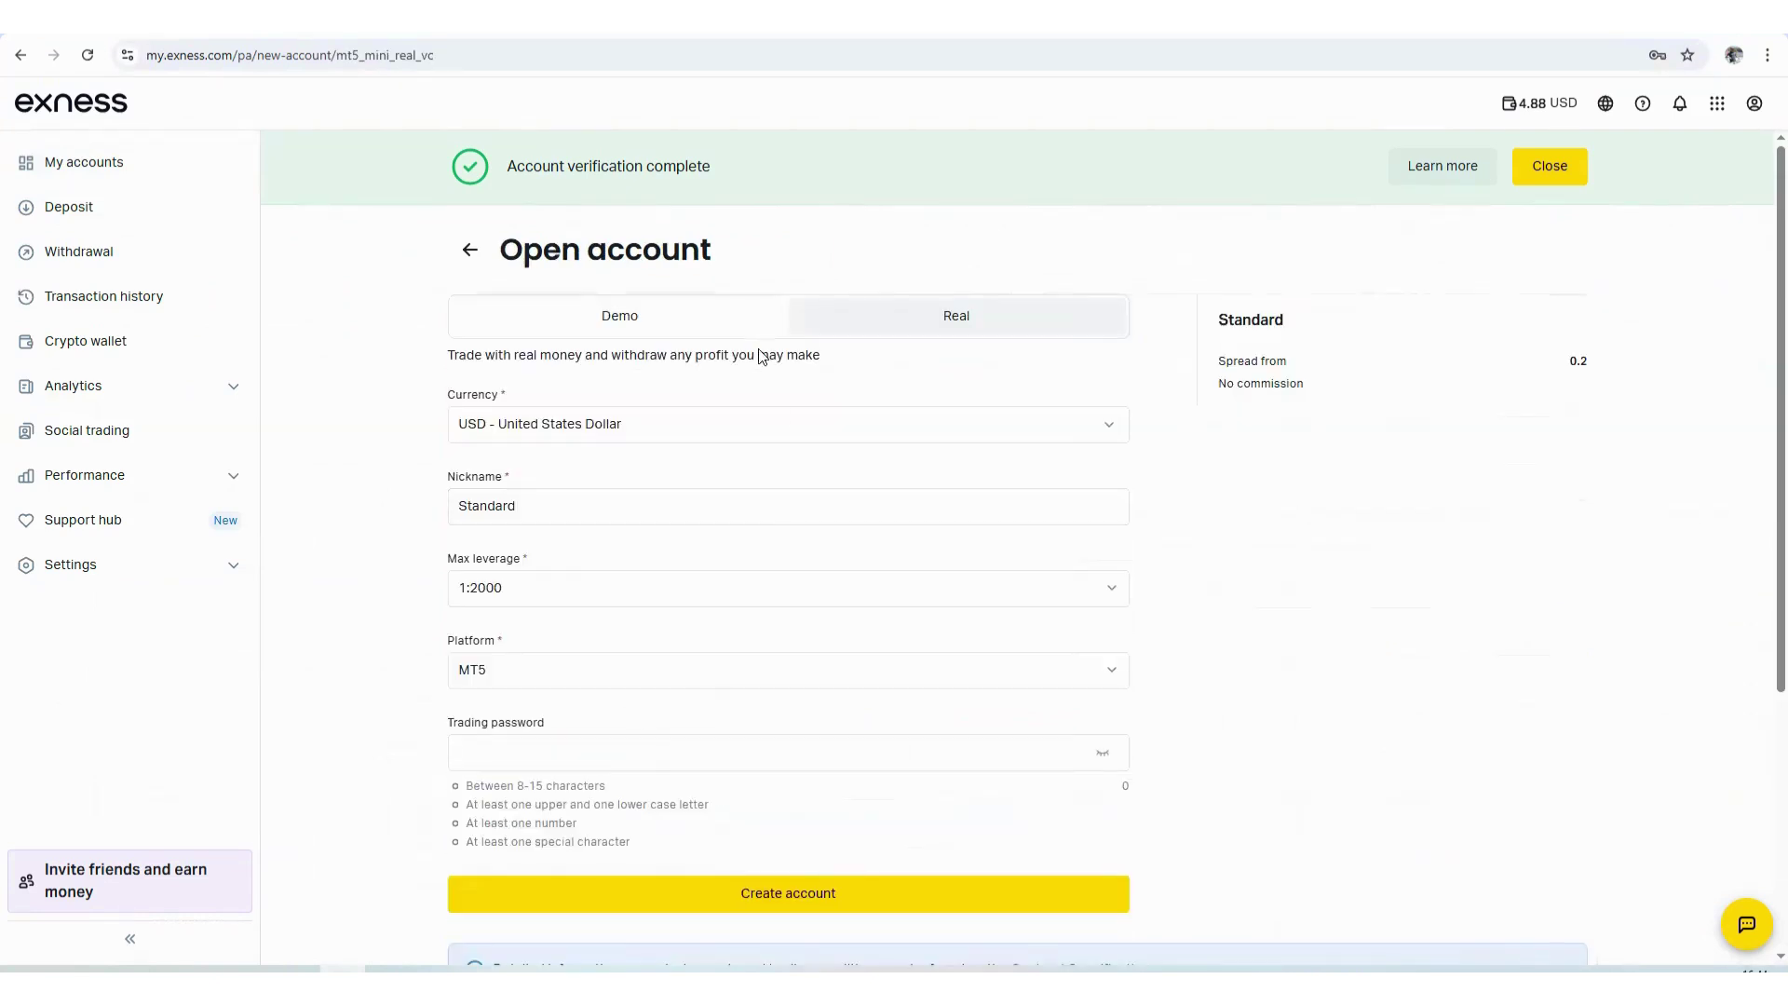
{"action": "left_click", "coordinate": [640, 309]}
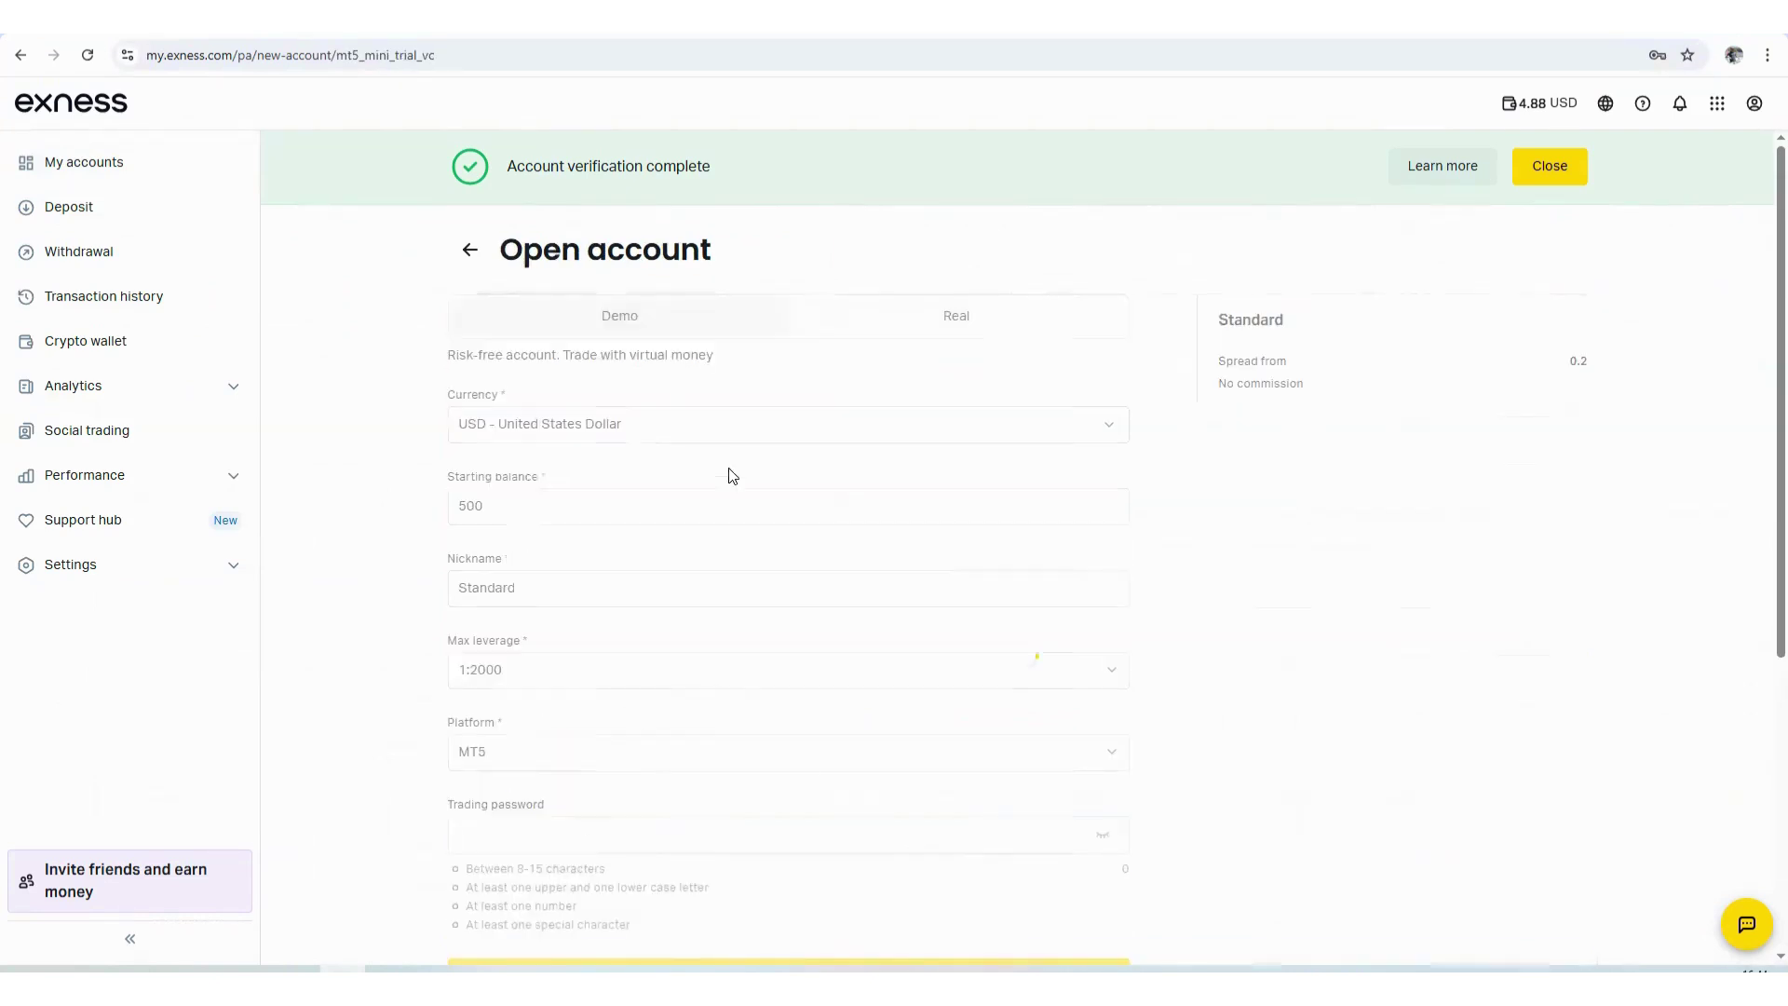
{"action": "scroll", "coordinate": [731, 475], "scroll_direction": "down", "scroll_amount": 2}
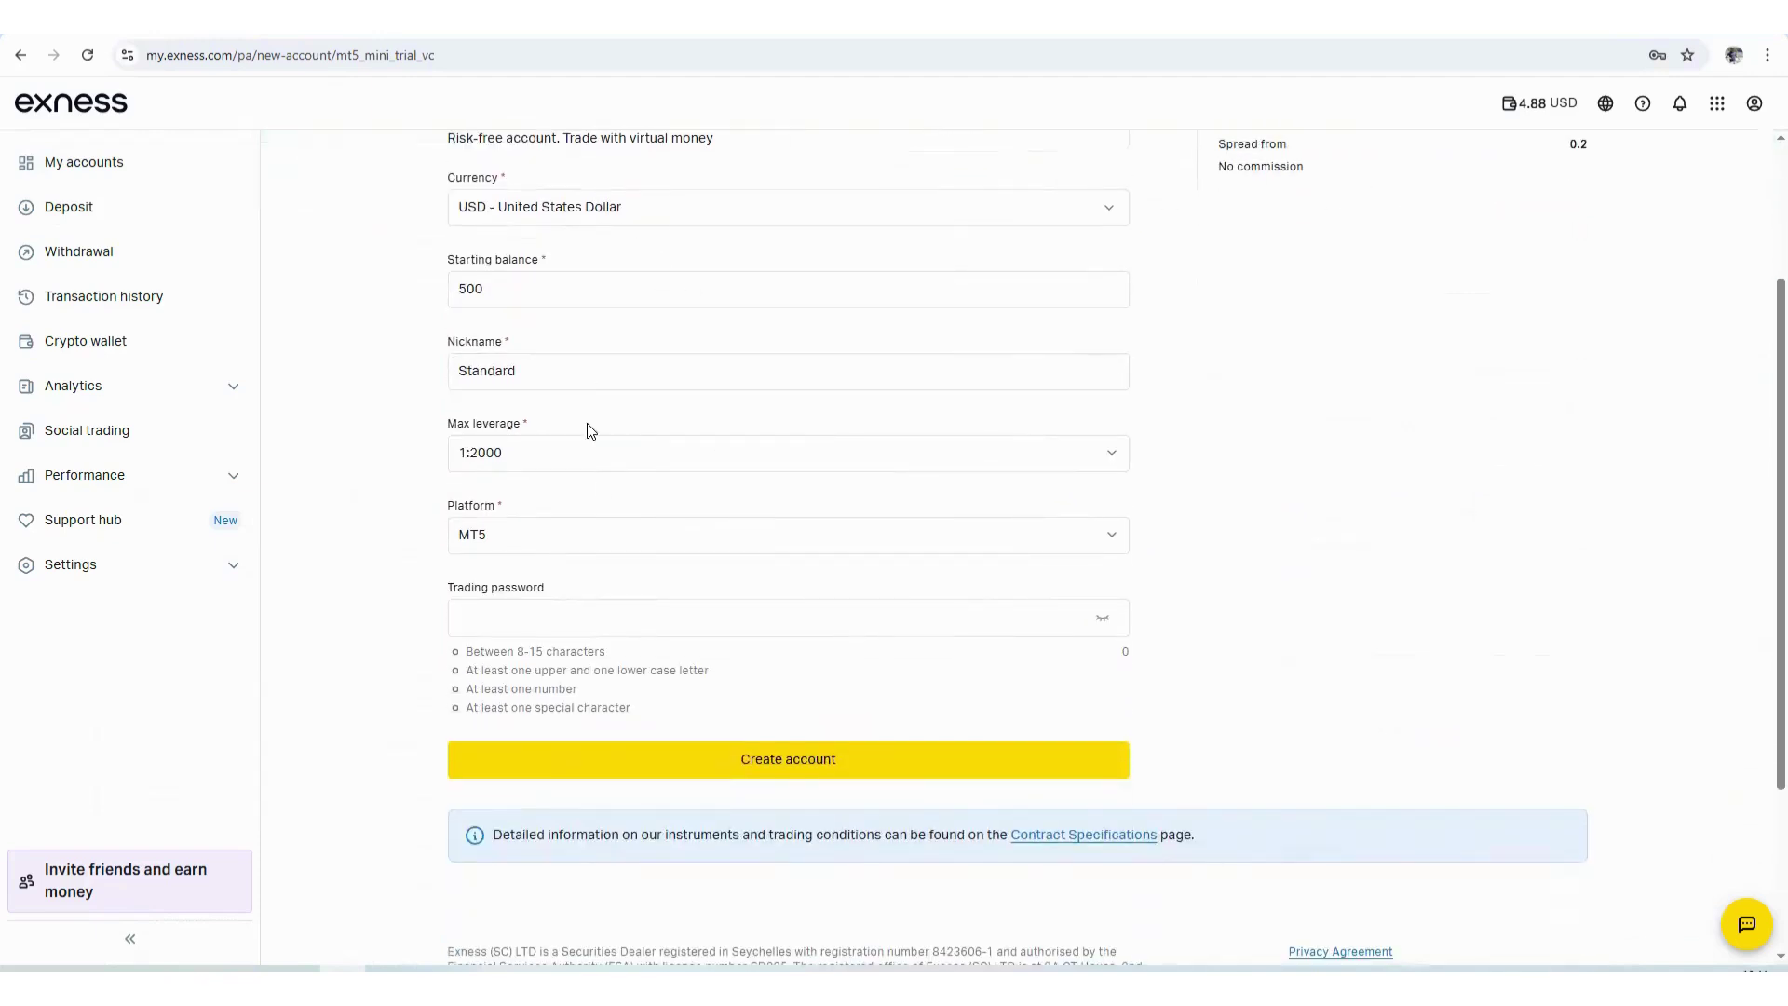
{"action": "scroll", "coordinate": [613, 541], "scroll_direction": "down", "scroll_amount": 1}
{"action": "left_click", "coordinate": [627, 547]}
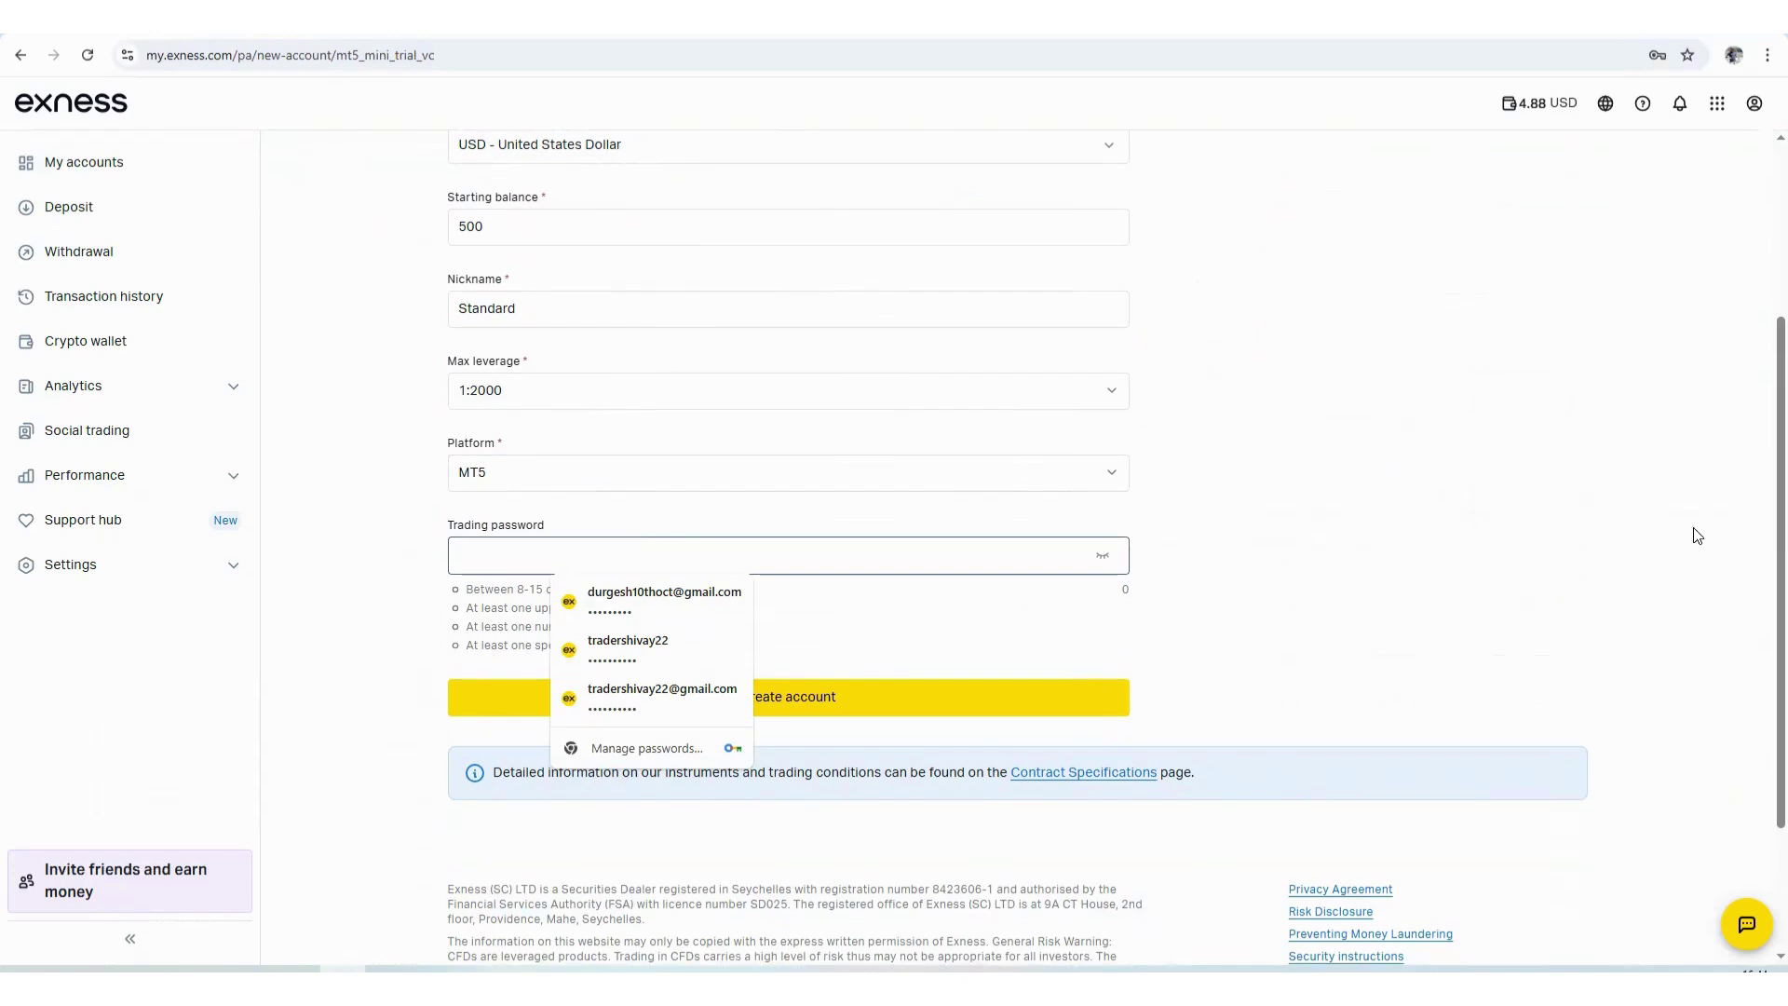
{"action": "left_click", "coordinate": [1654, 524]}
{"action": "left_click", "coordinate": [875, 562]}
{"action": "type", "text": "S"}
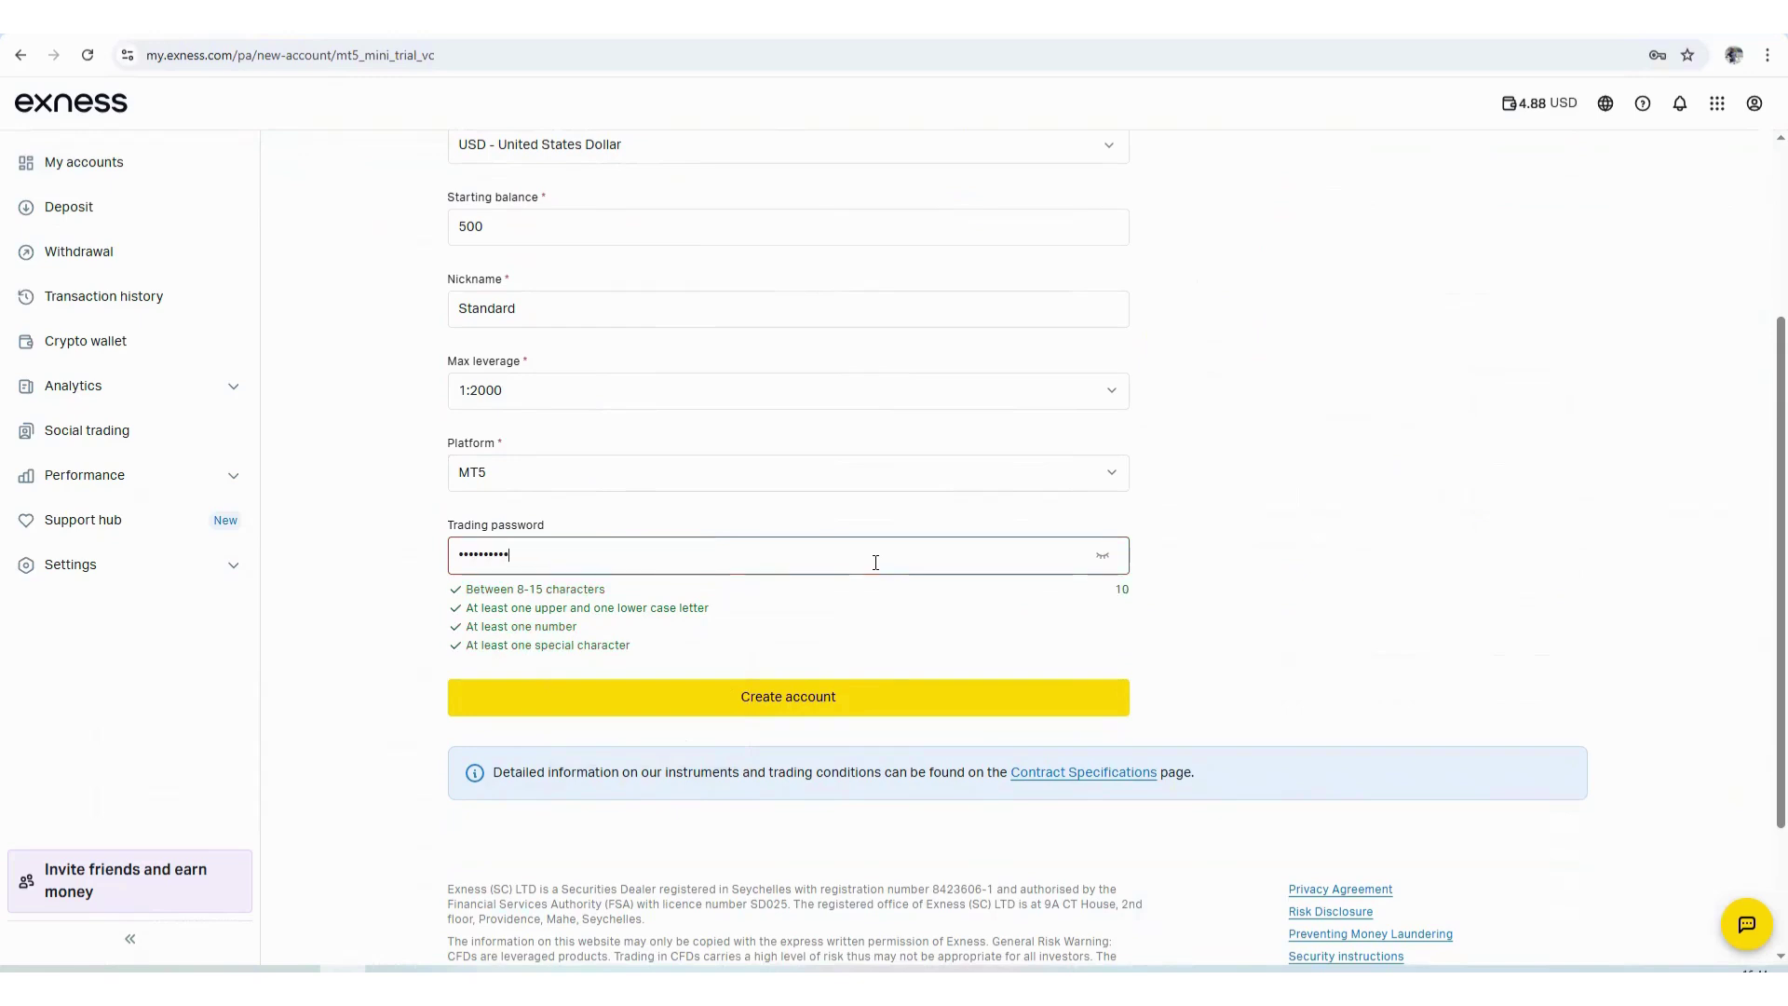
{"action": "left_click", "coordinate": [887, 708]}
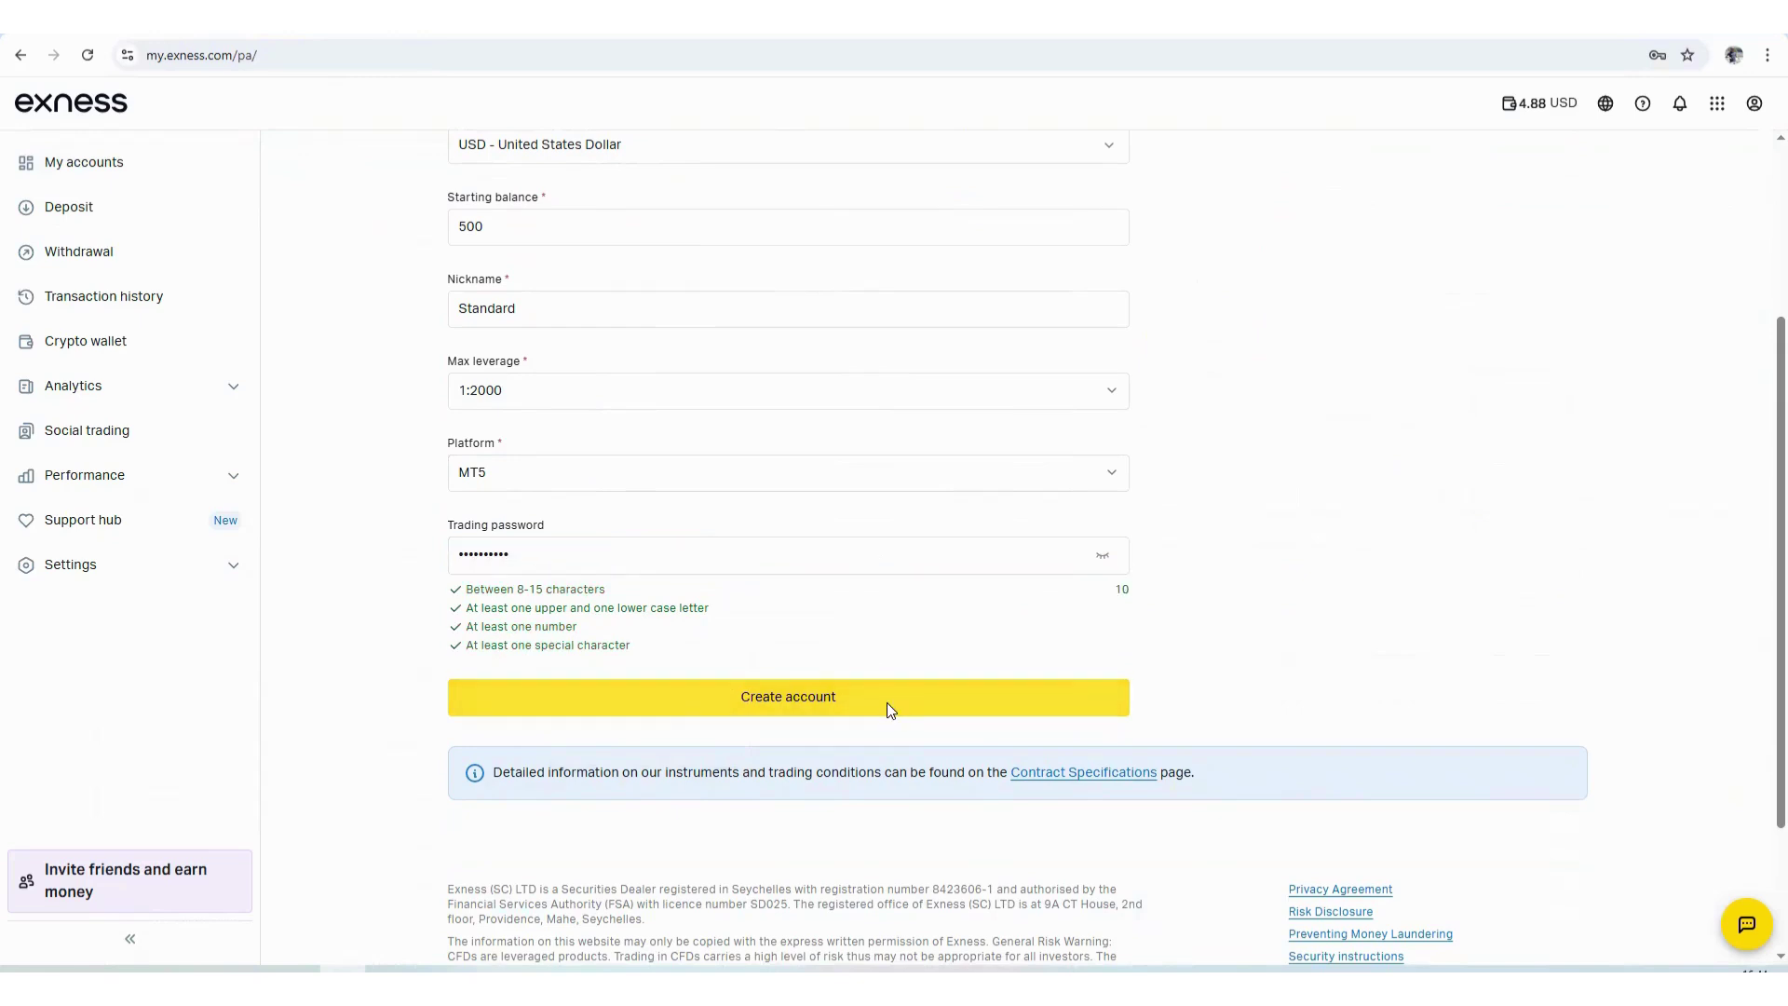
{"action": "scroll", "coordinate": [1010, 550], "scroll_direction": "down", "scroll_amount": 3}
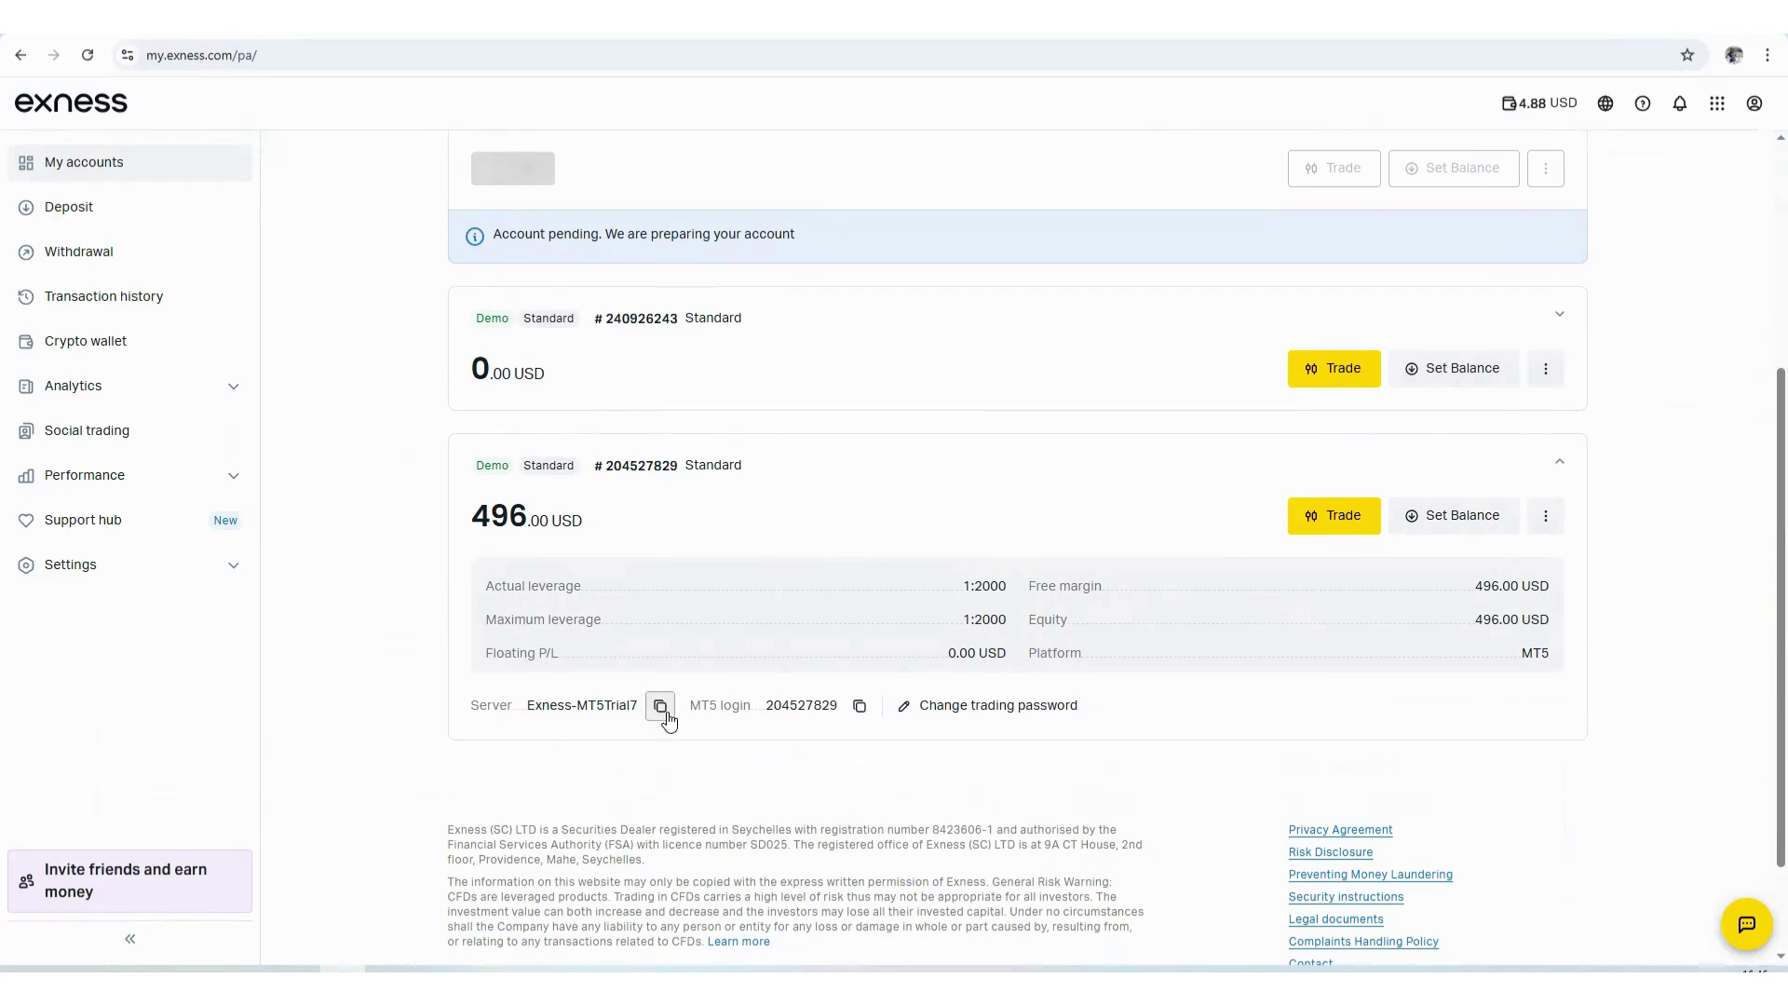
Open the new demo account's Account information from its three-dot menu.
{"action": "left_click", "coordinate": [1546, 521]}
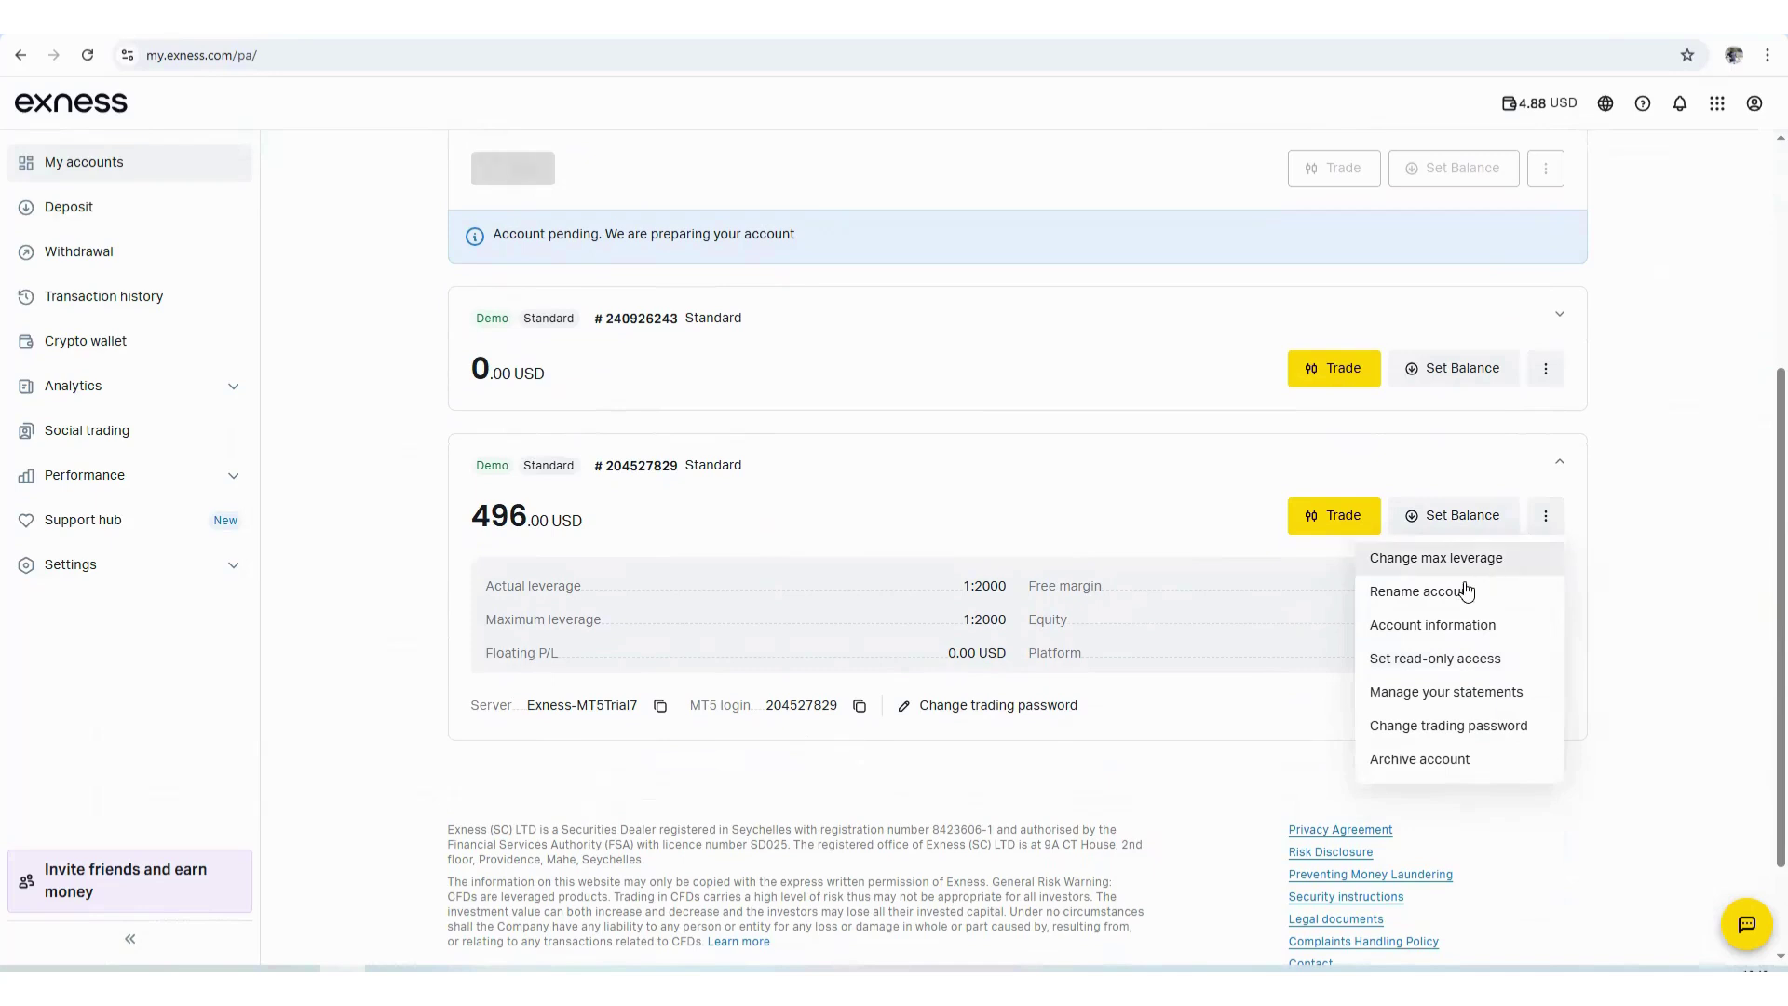
{"action": "left_click", "coordinate": [1414, 626]}
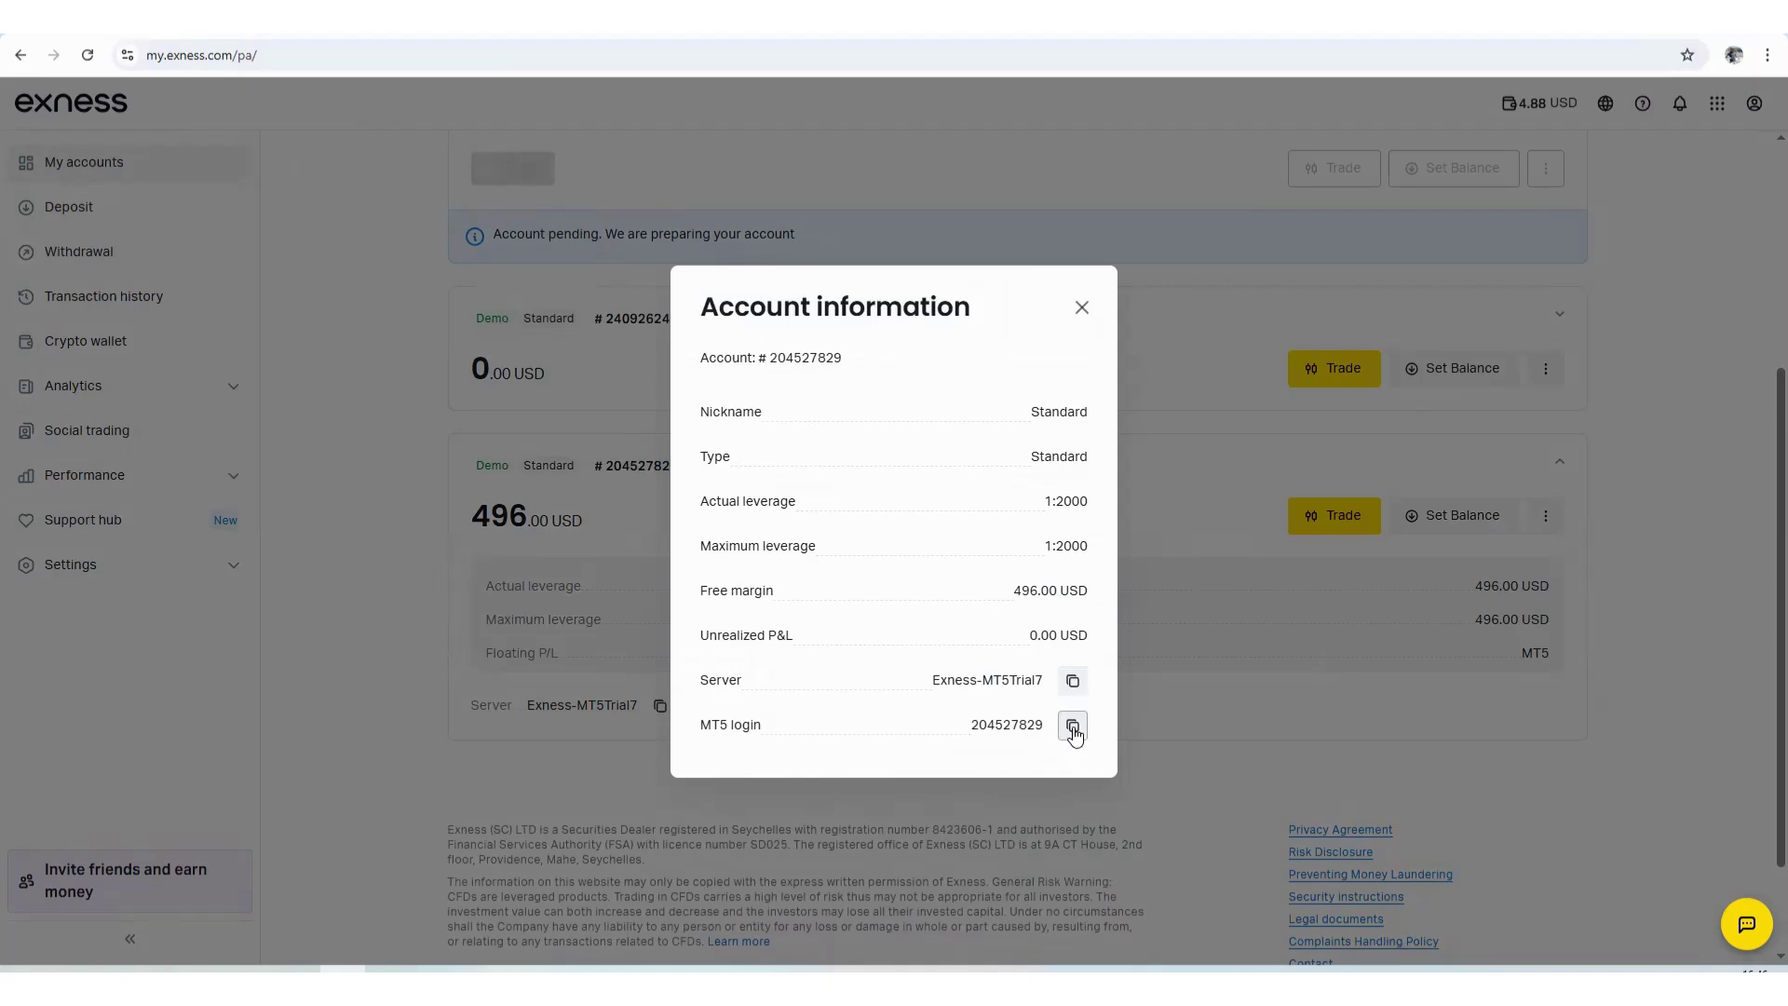
Copy the MT5 login and server Exness-MT5Trial7 into GoCharting's Account ID and Server fields.
{"action": "left_click", "coordinate": [1073, 727]}
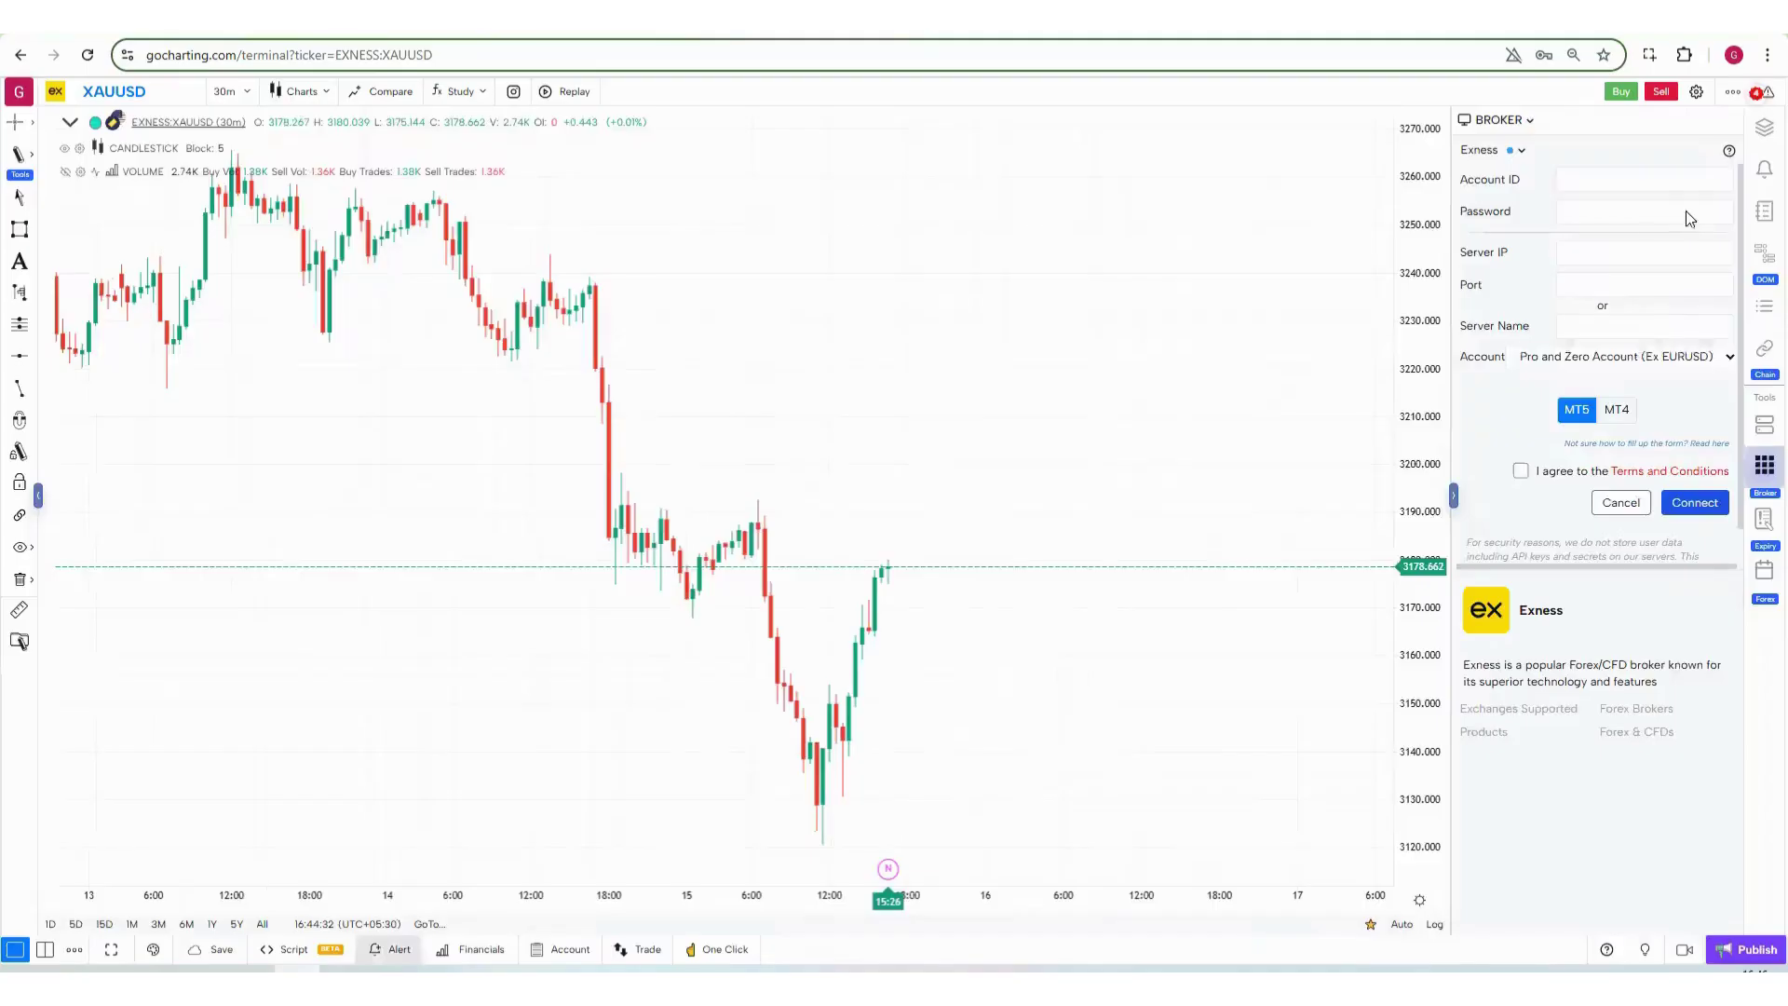
{"action": "left_click", "coordinate": [1639, 181]}
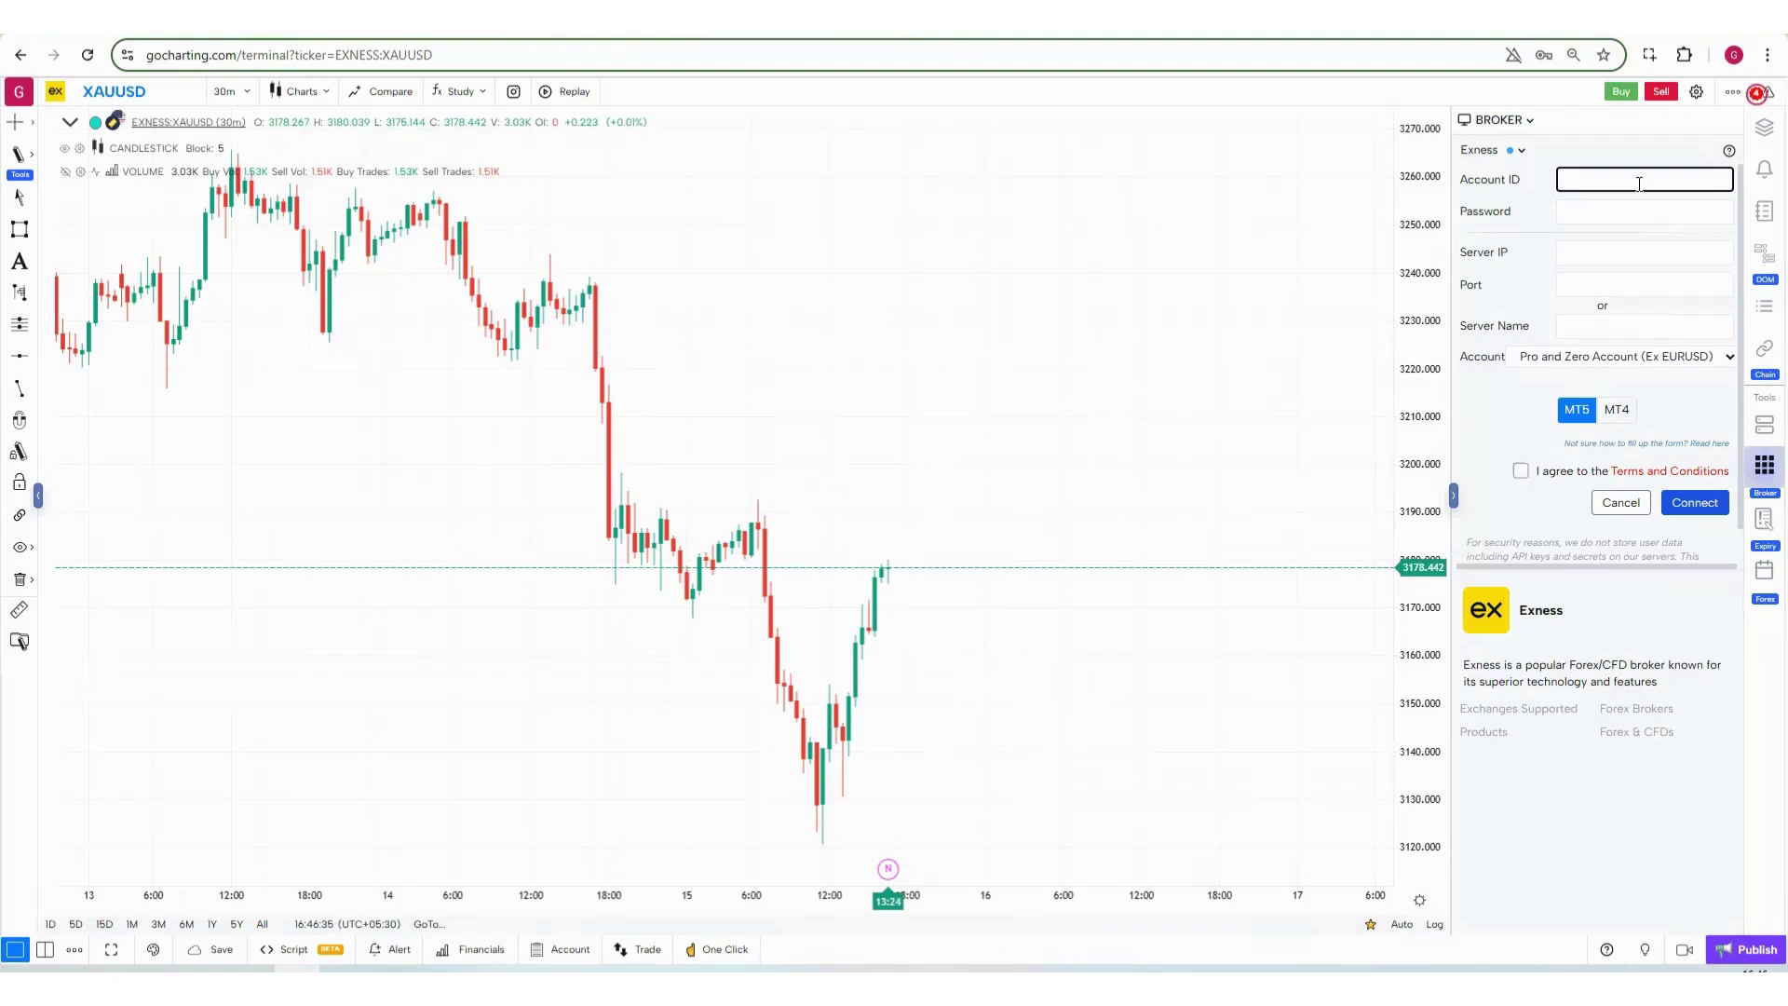
{"action": "key", "text": "ctrl+v"}
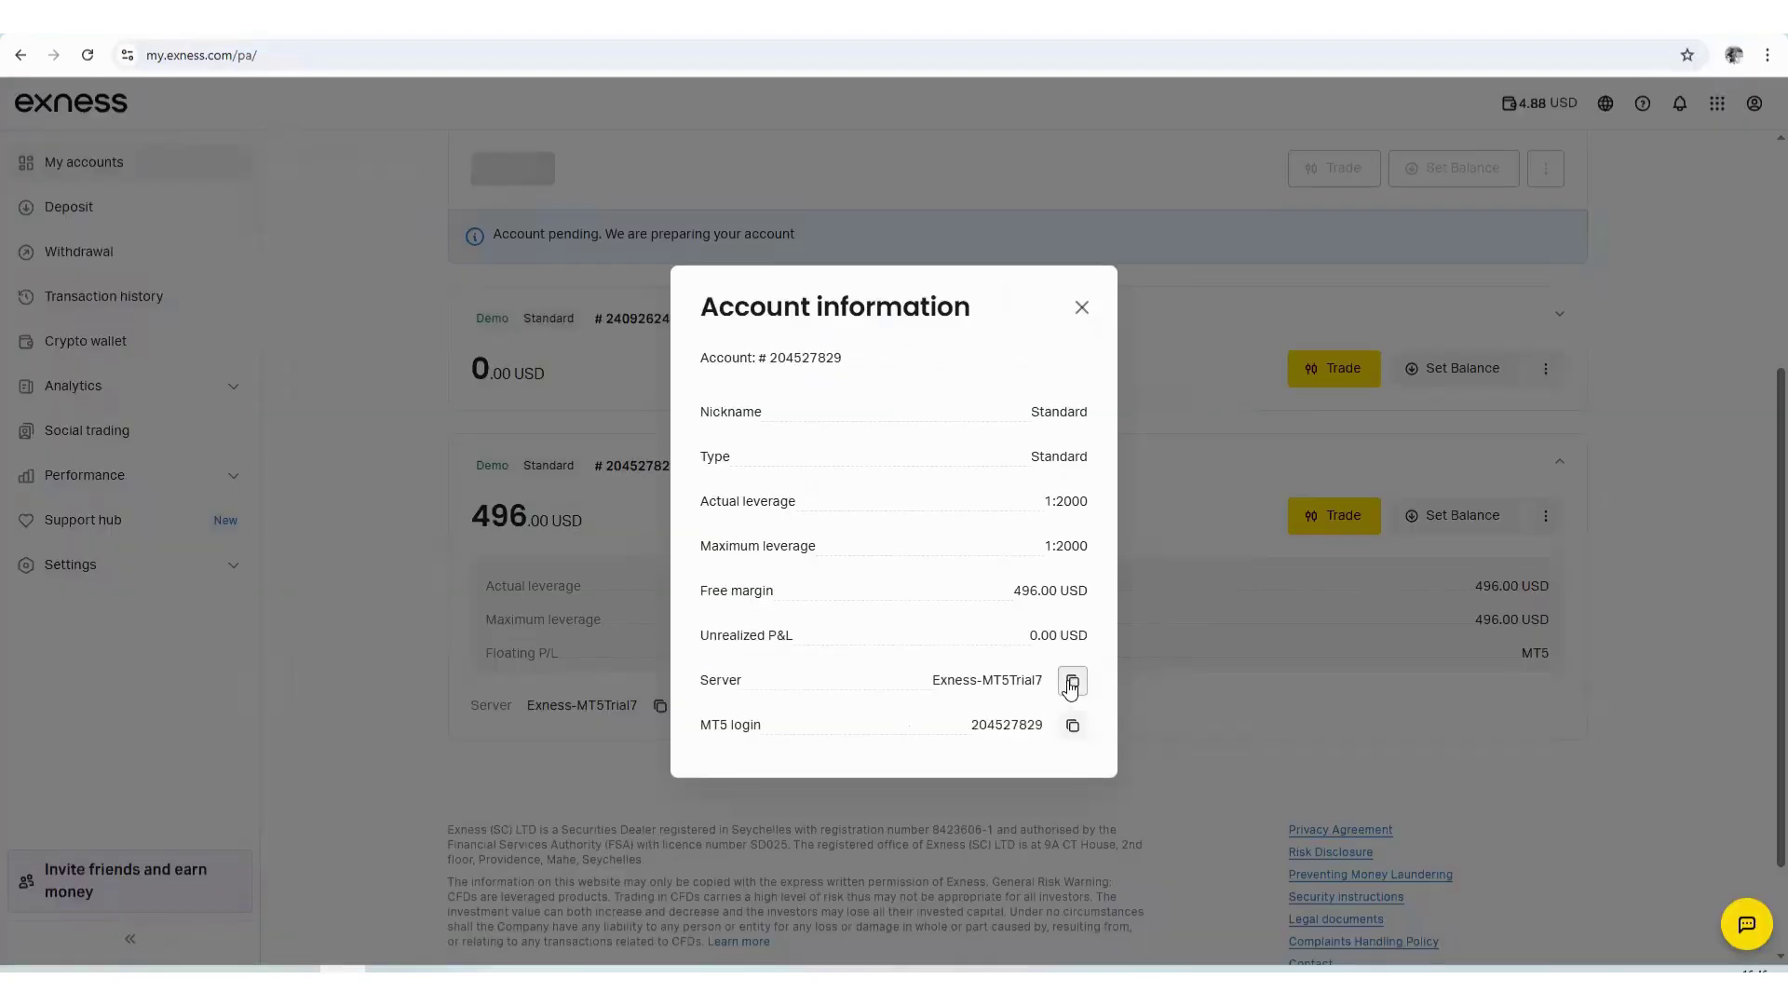
{"action": "left_click", "coordinate": [1073, 680]}
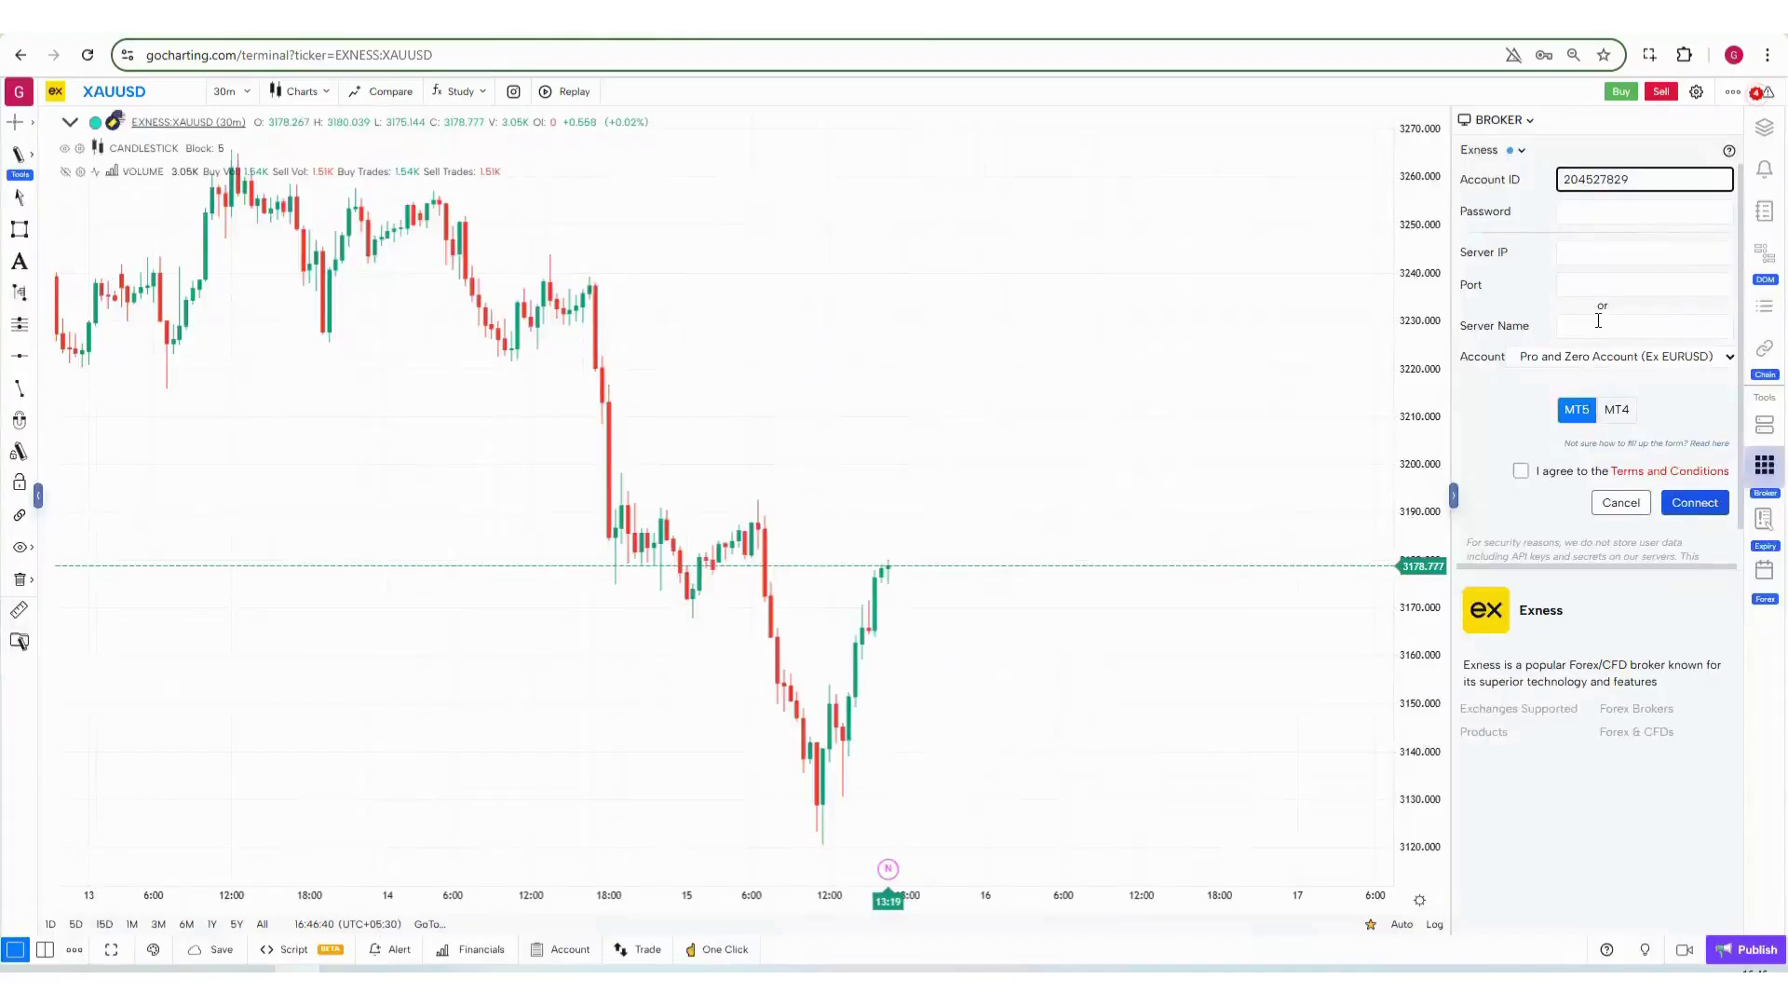
{"action": "left_click", "coordinate": [1598, 321]}
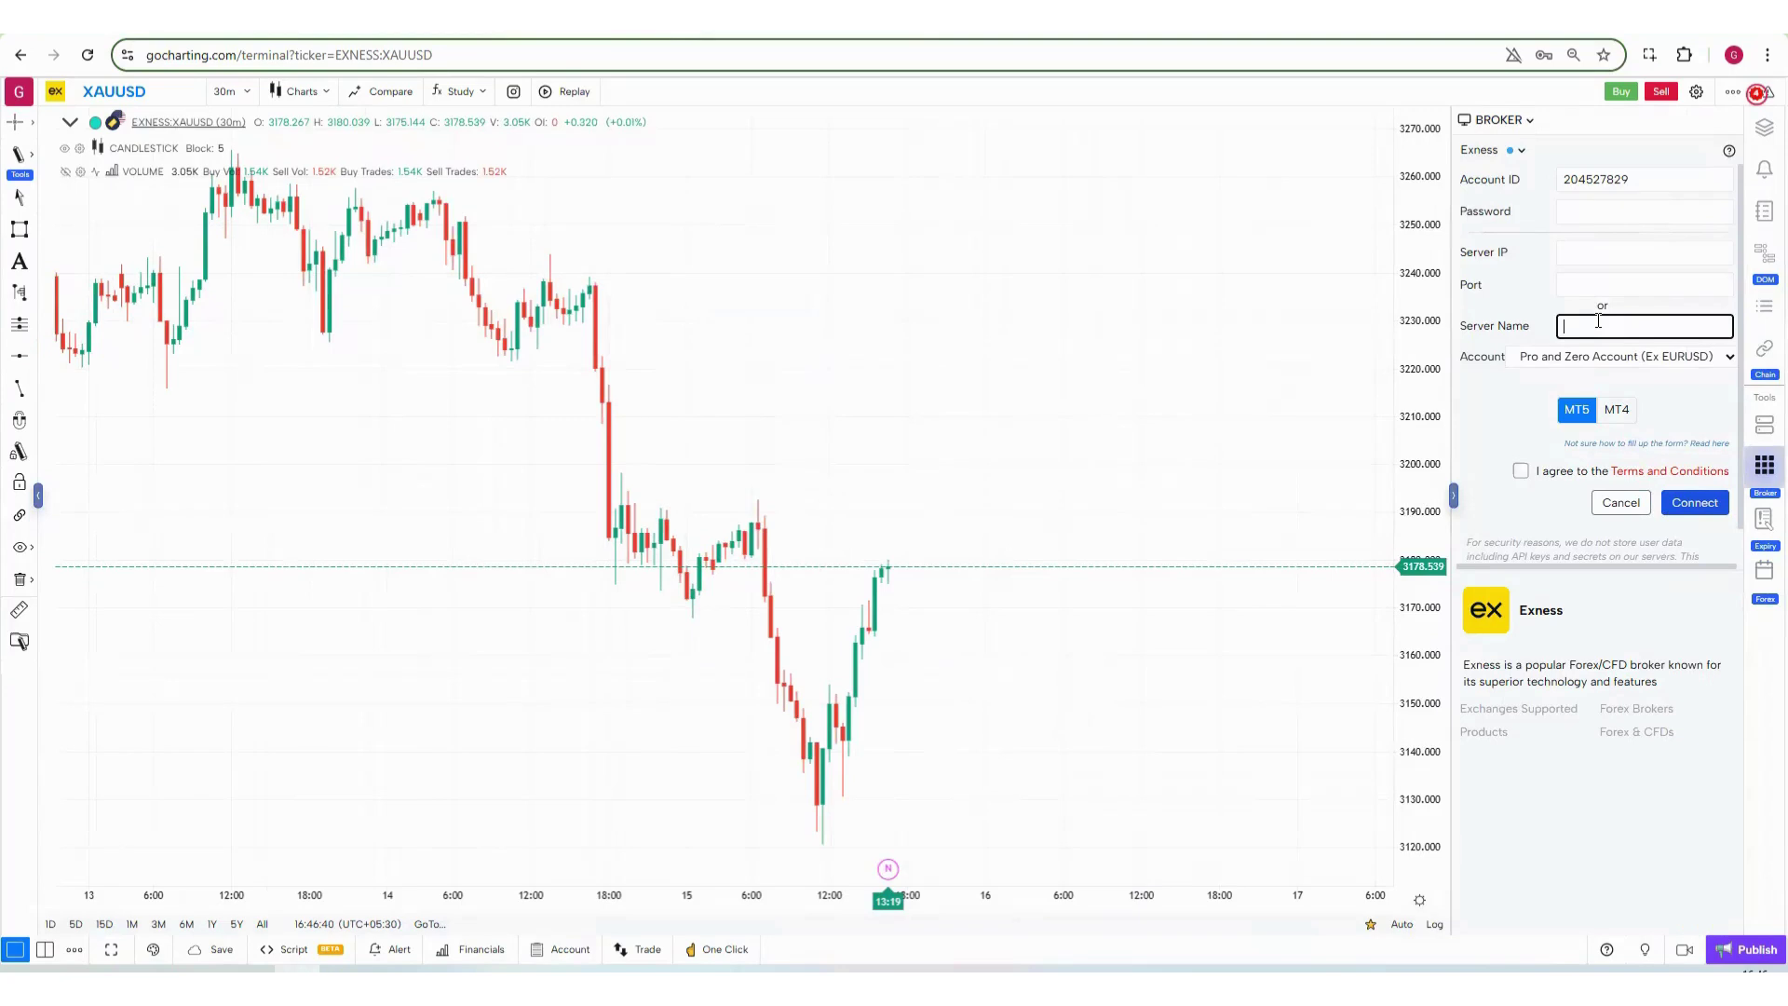
{"action": "key", "text": "ctrl+v"}
Enter the trading password, choose Standard Account, and accept the terms and conditions.
{"action": "left_click", "coordinate": [1598, 211]}
{"action": "type", "text": "•••"}
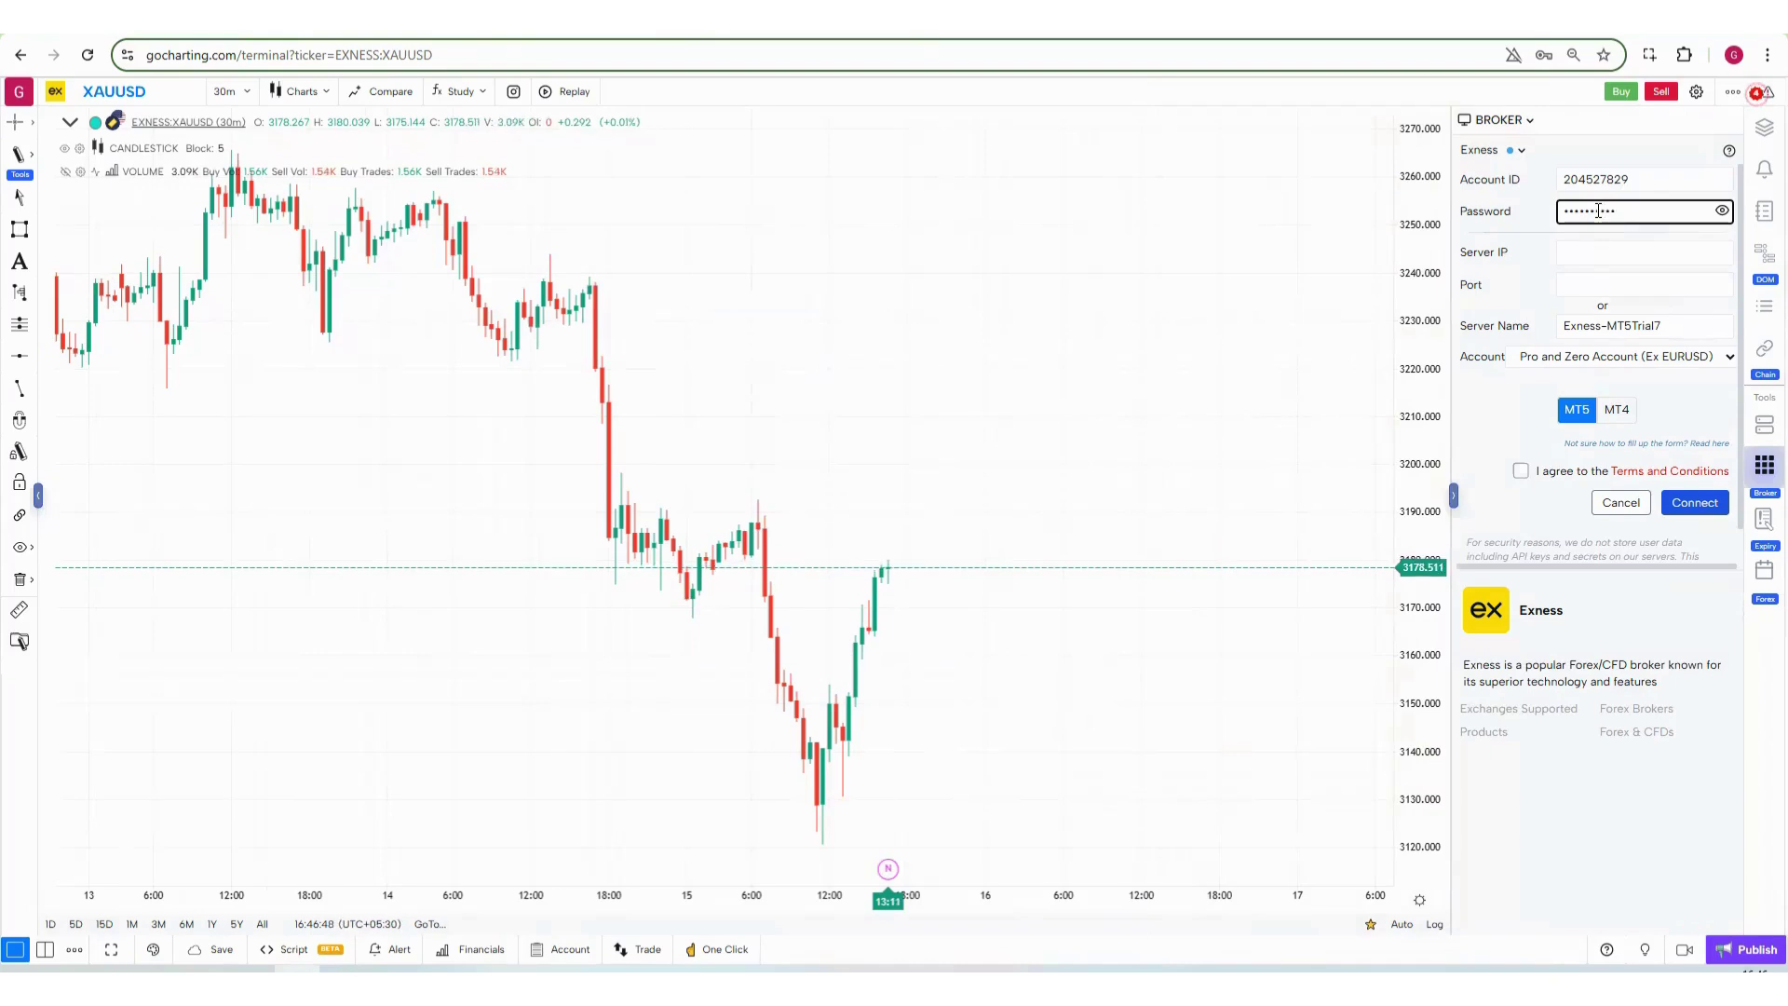
{"action": "left_click", "coordinate": [1689, 365]}
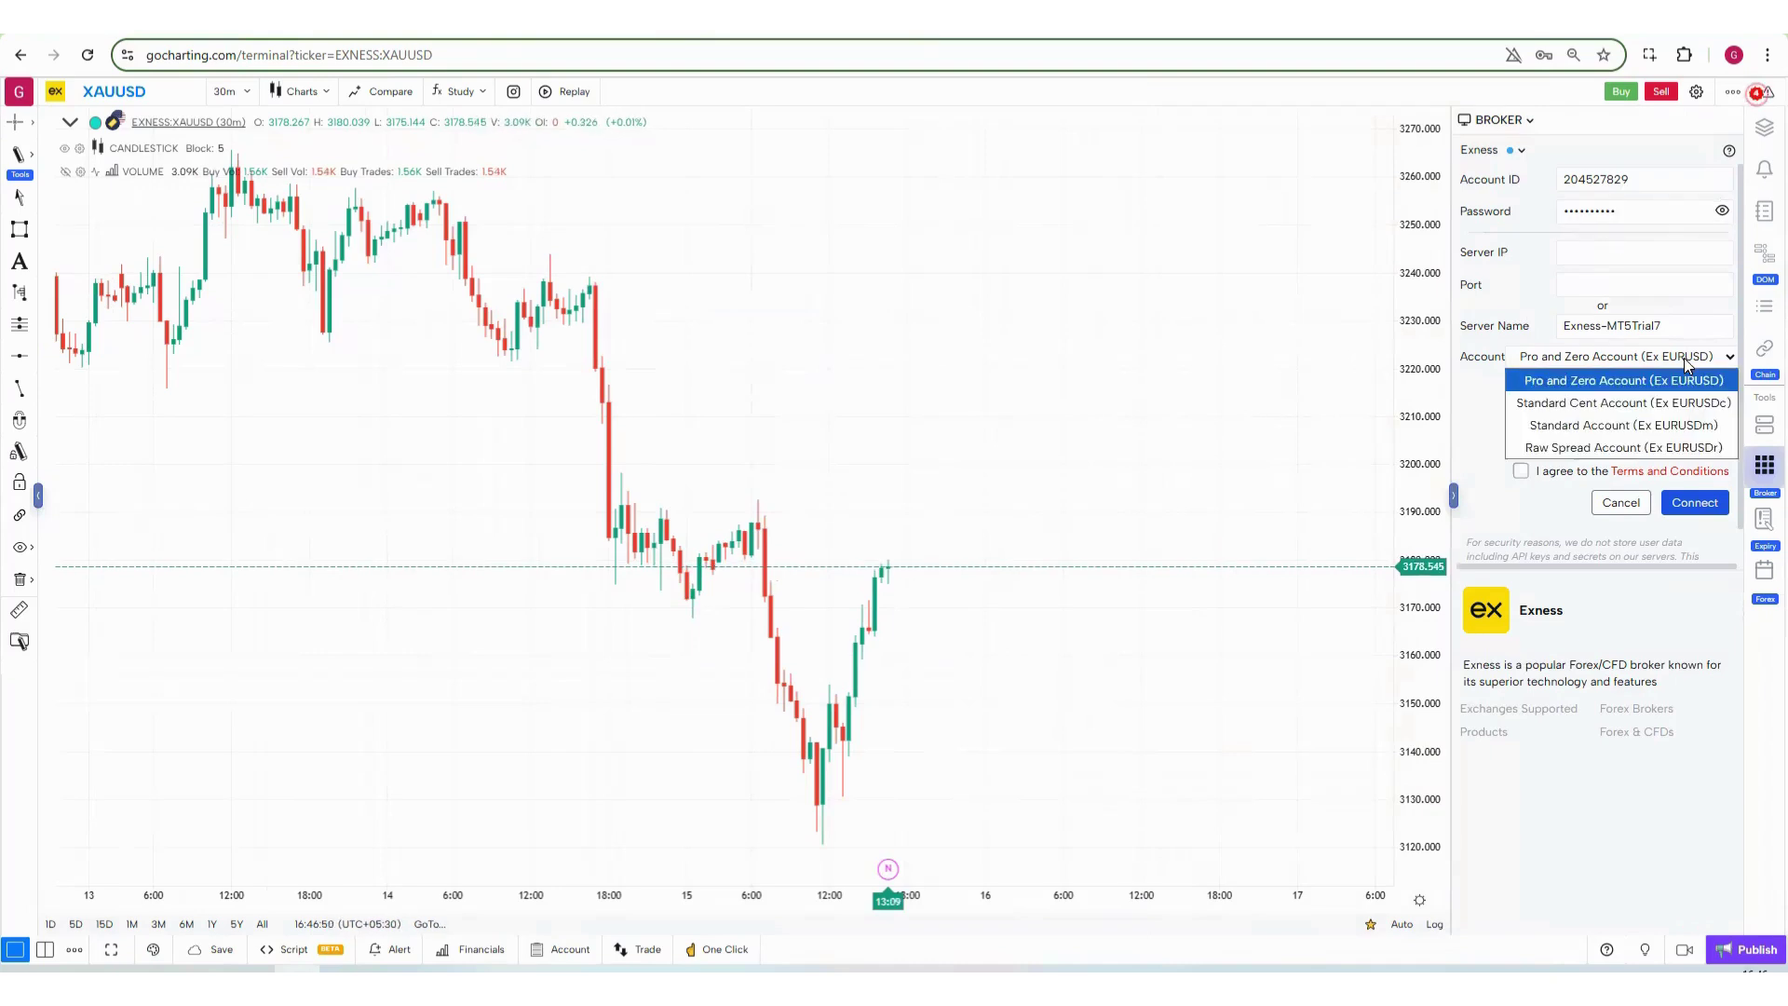
{"action": "left_click", "coordinate": [1684, 426]}
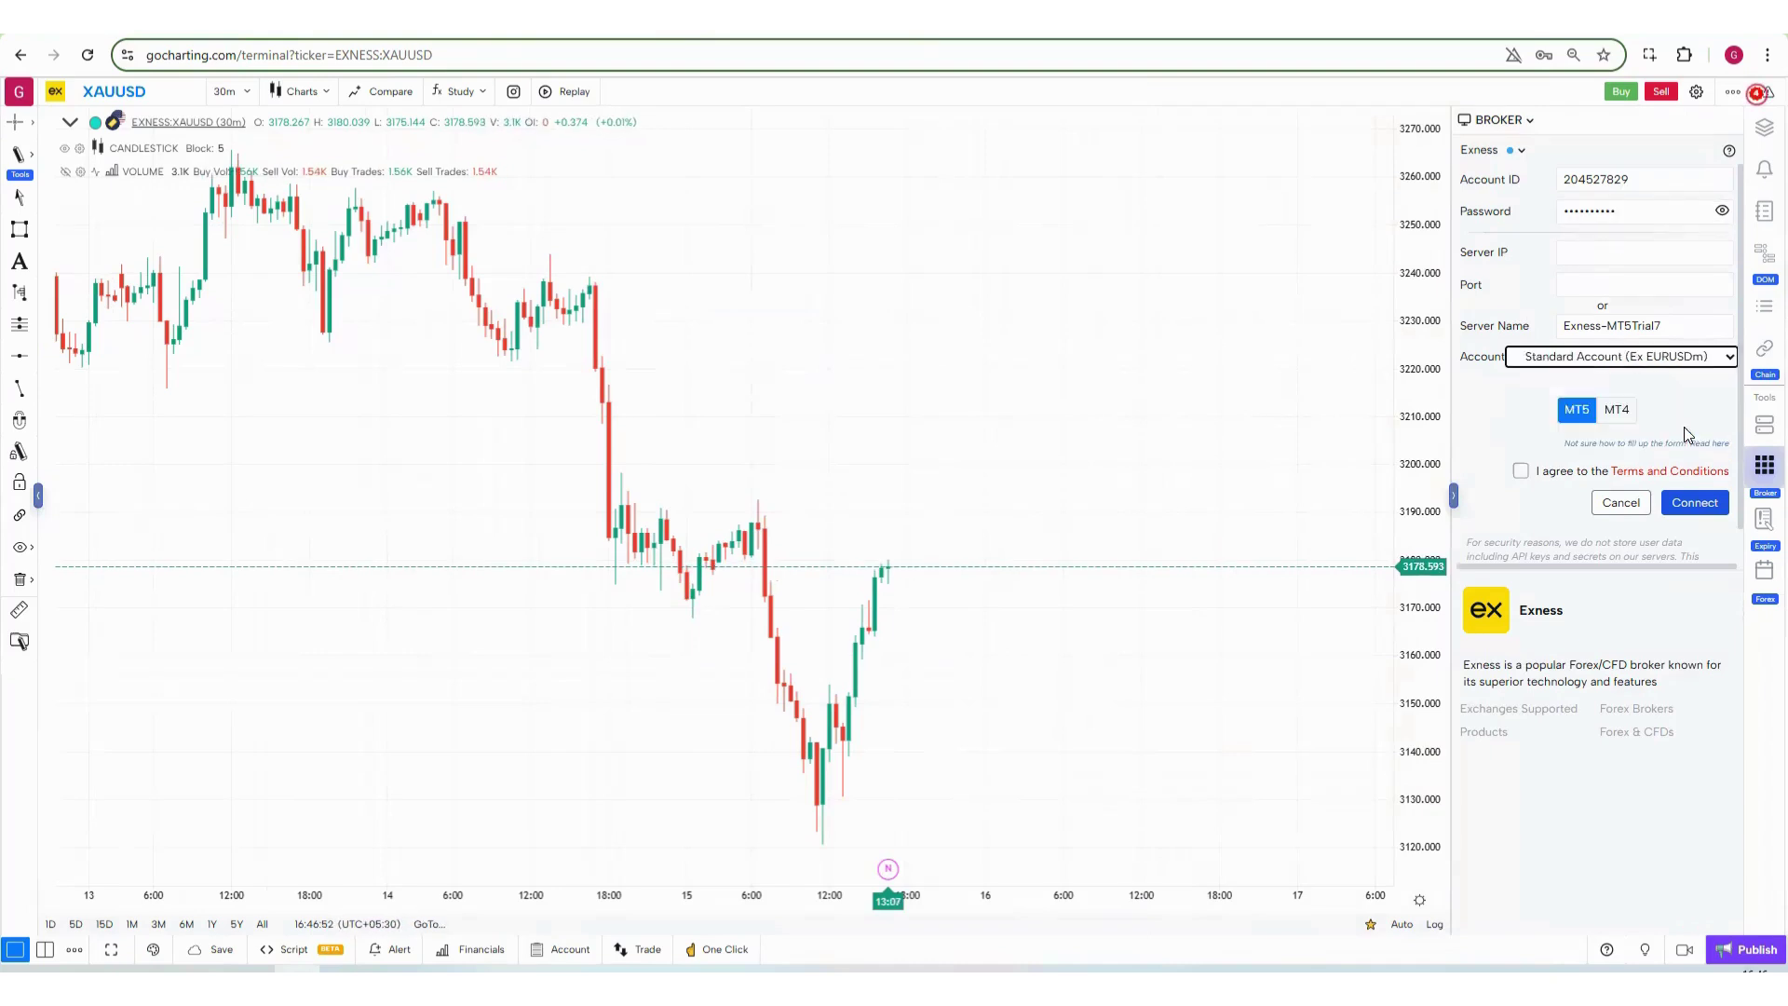
{"action": "left_click", "coordinate": [1521, 471]}
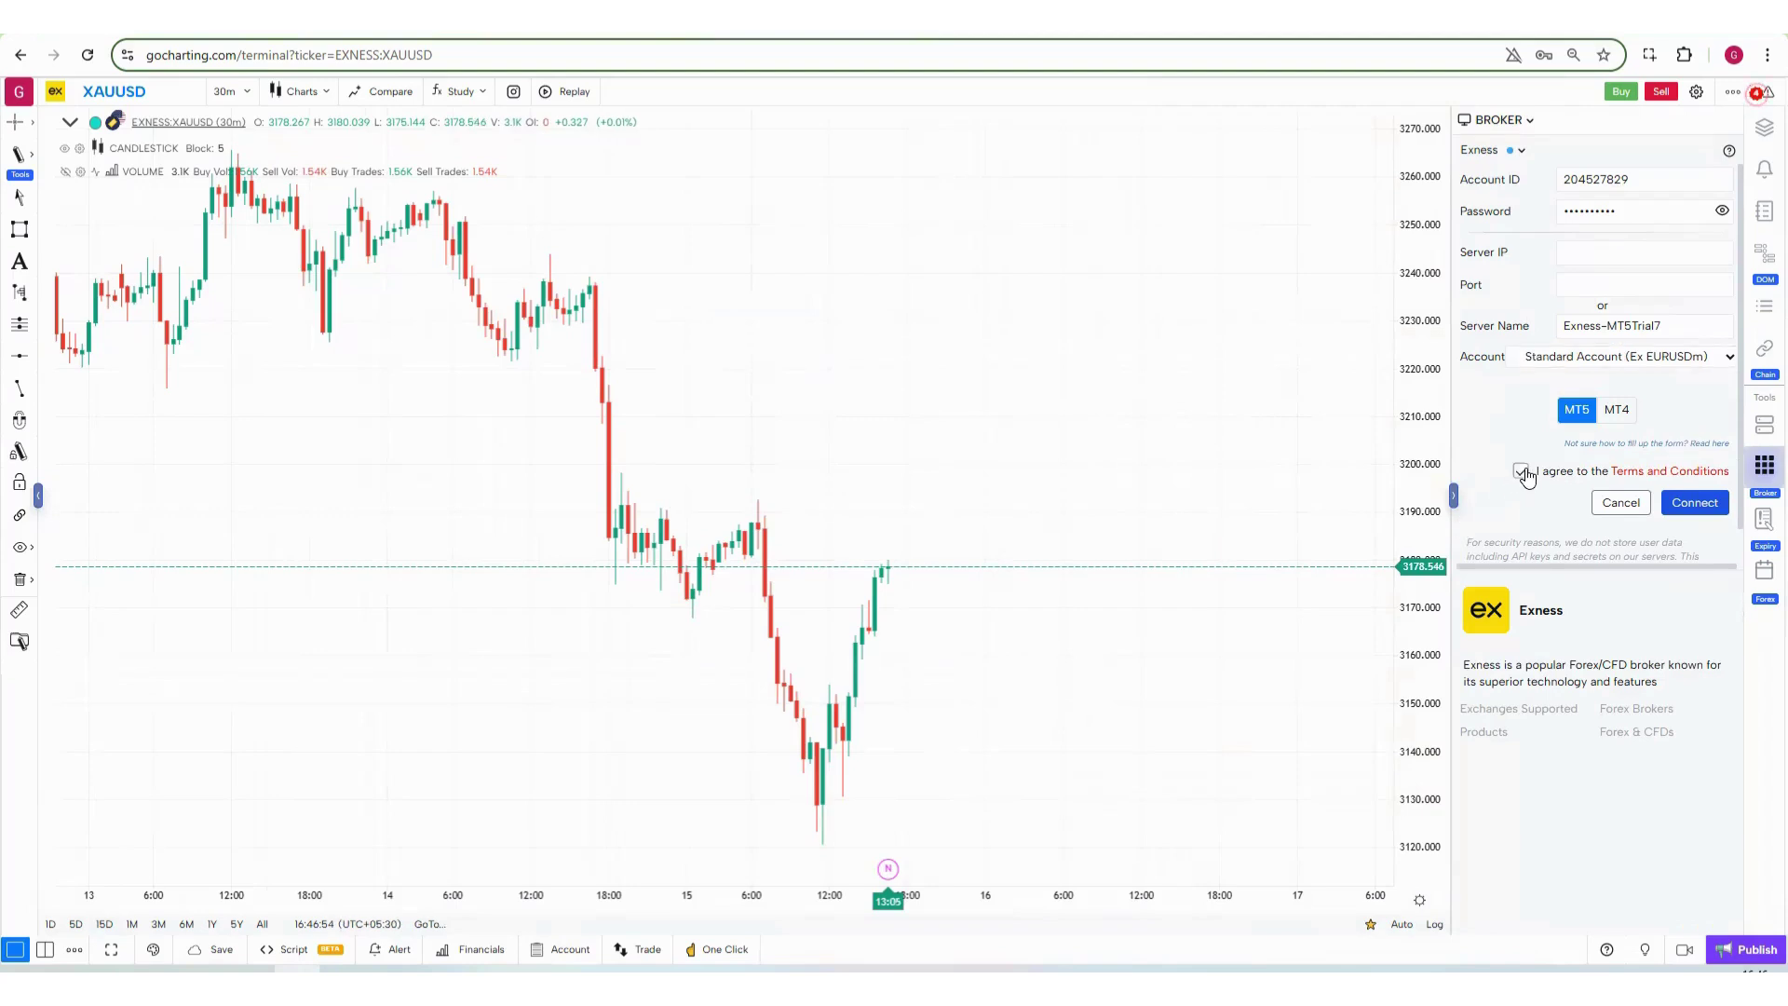
Connect the Exness account, save the login in the browser, and collapse the broker panel.
{"action": "left_click", "coordinate": [1685, 507]}
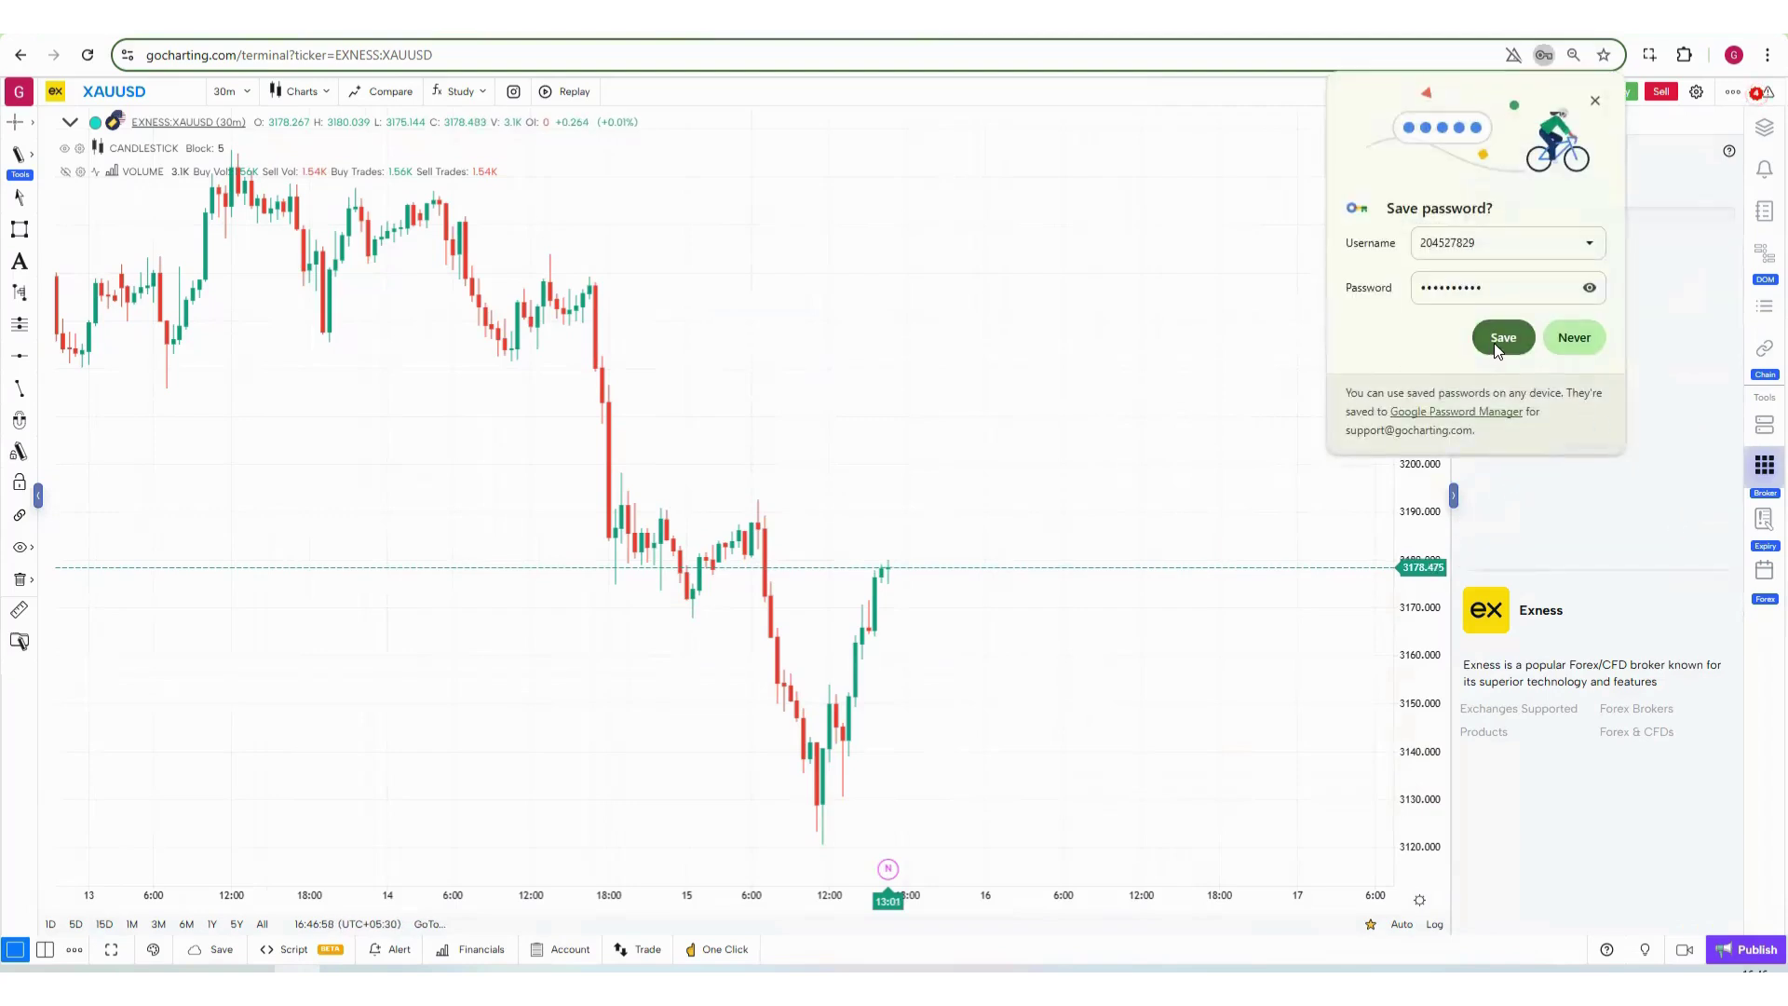
{"action": "left_click", "coordinate": [1500, 341]}
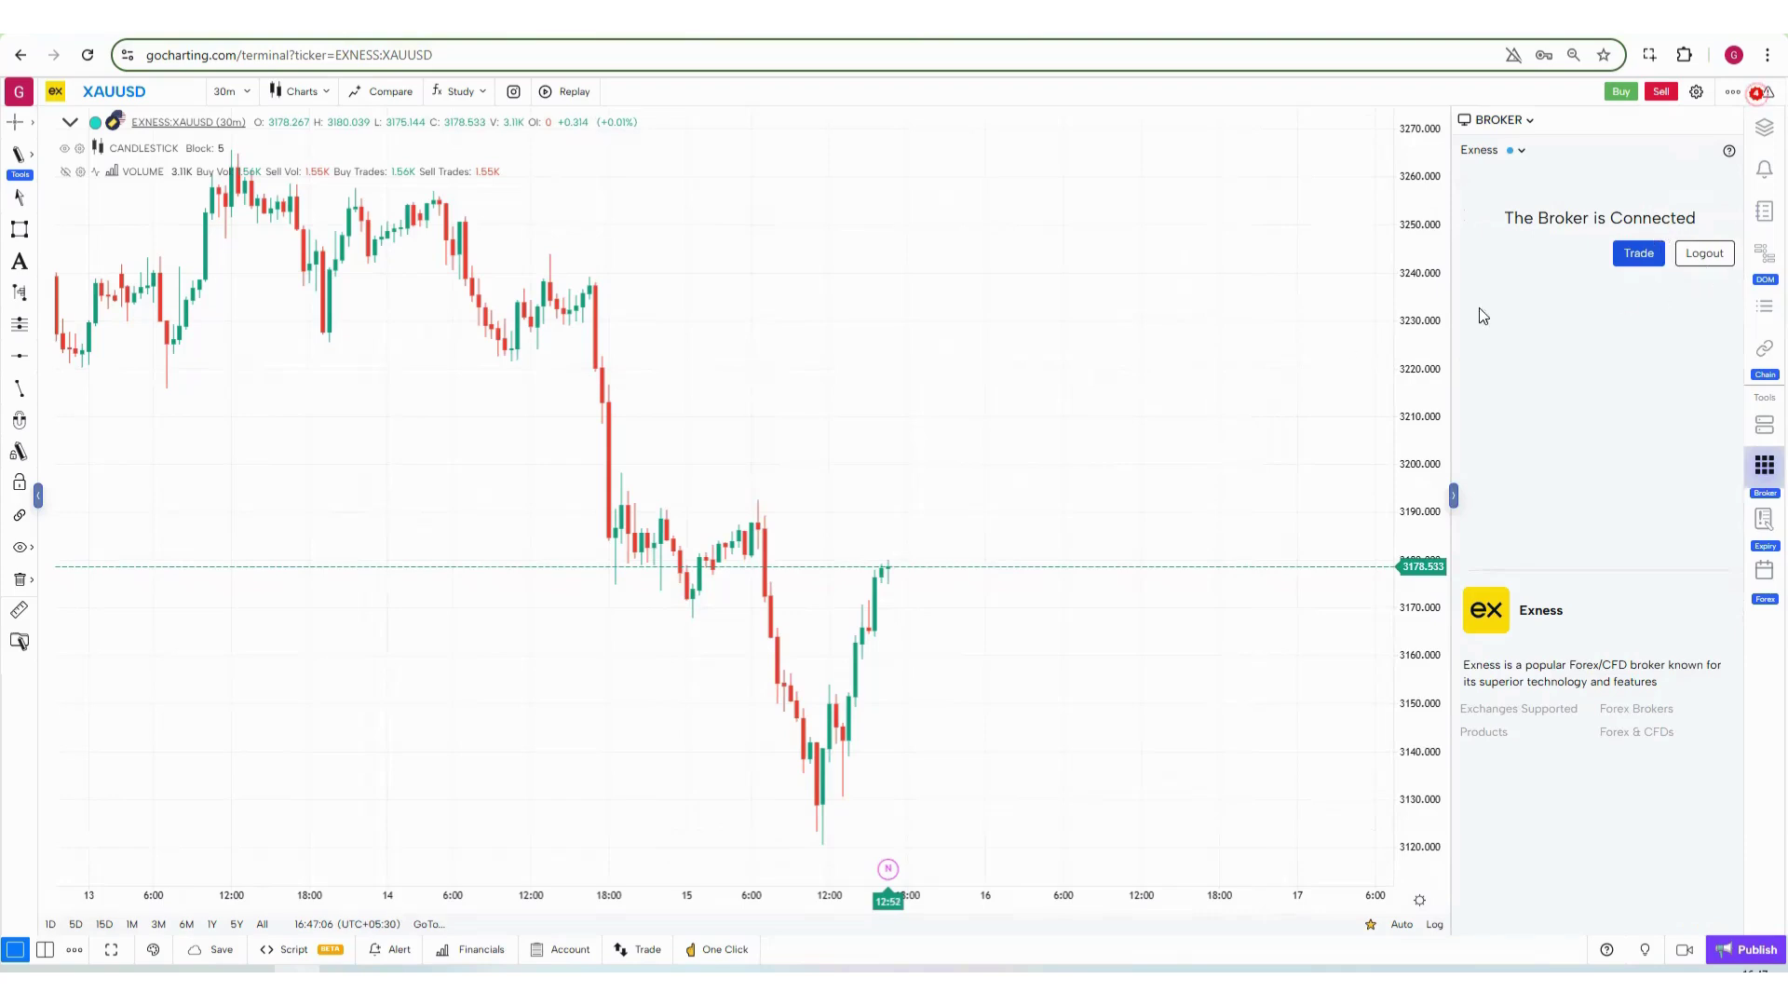
{"action": "left_click", "coordinate": [1452, 497]}
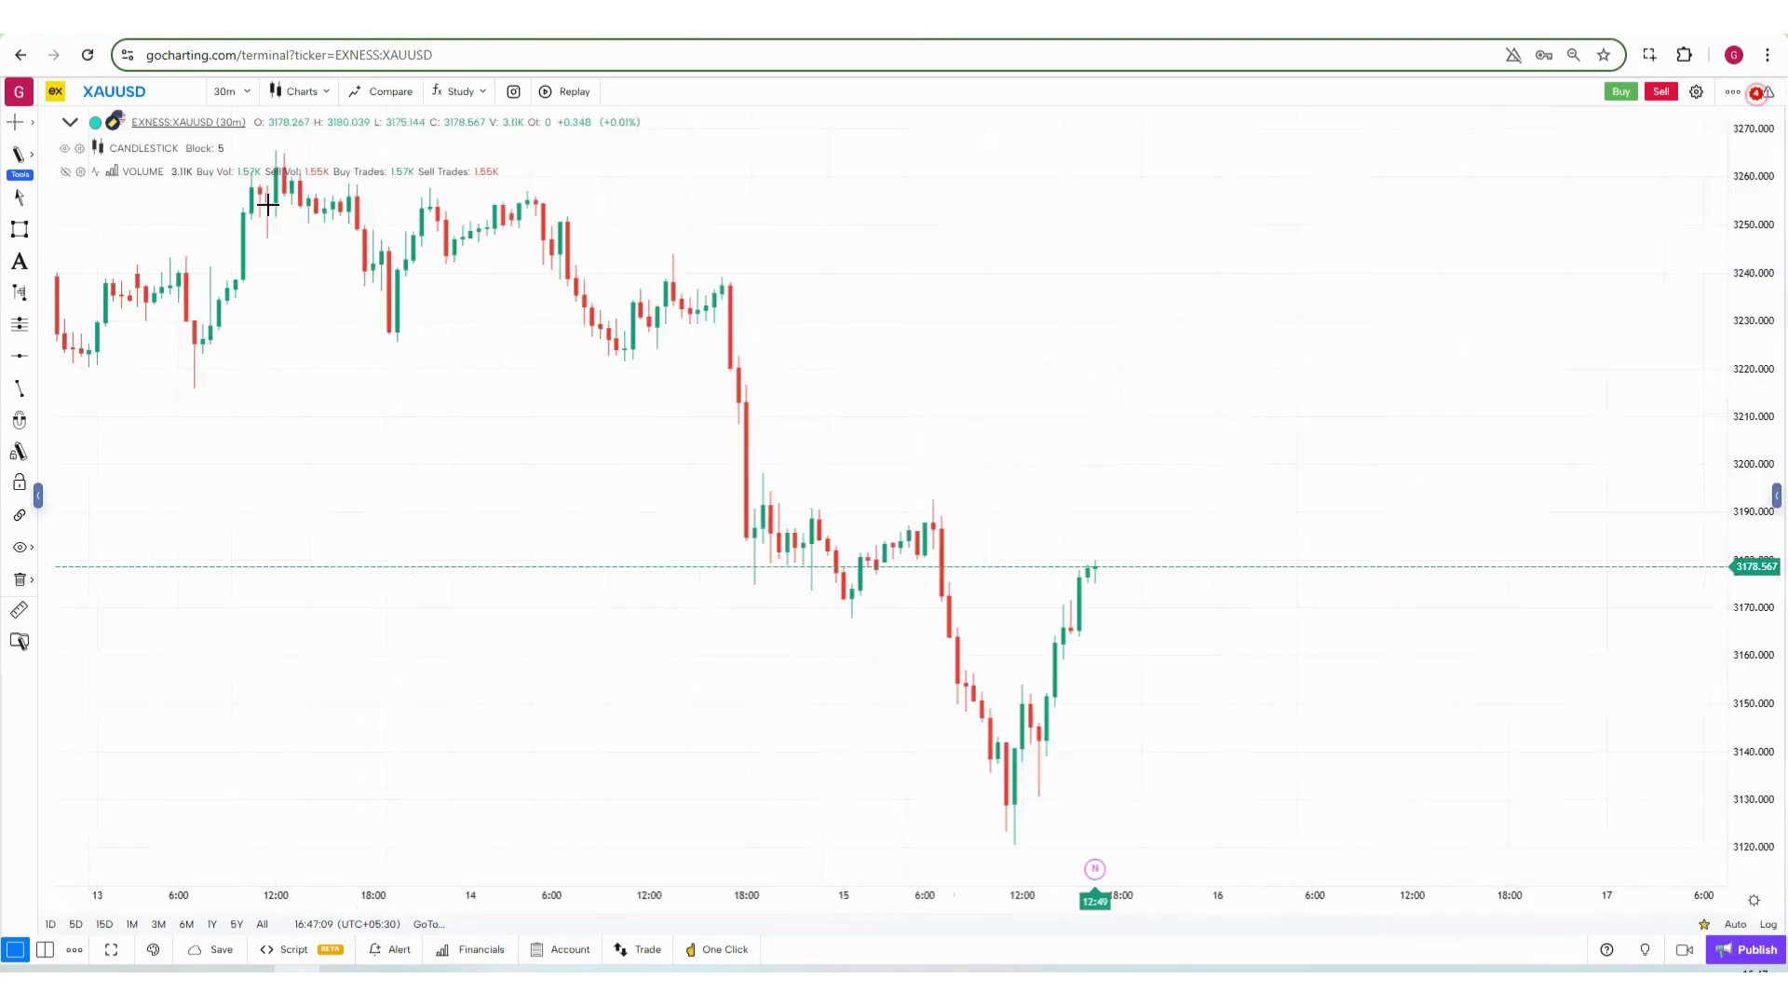
{"action": "scroll", "coordinate": [994, 477], "scroll_direction": "up", "scroll_amount": 5}
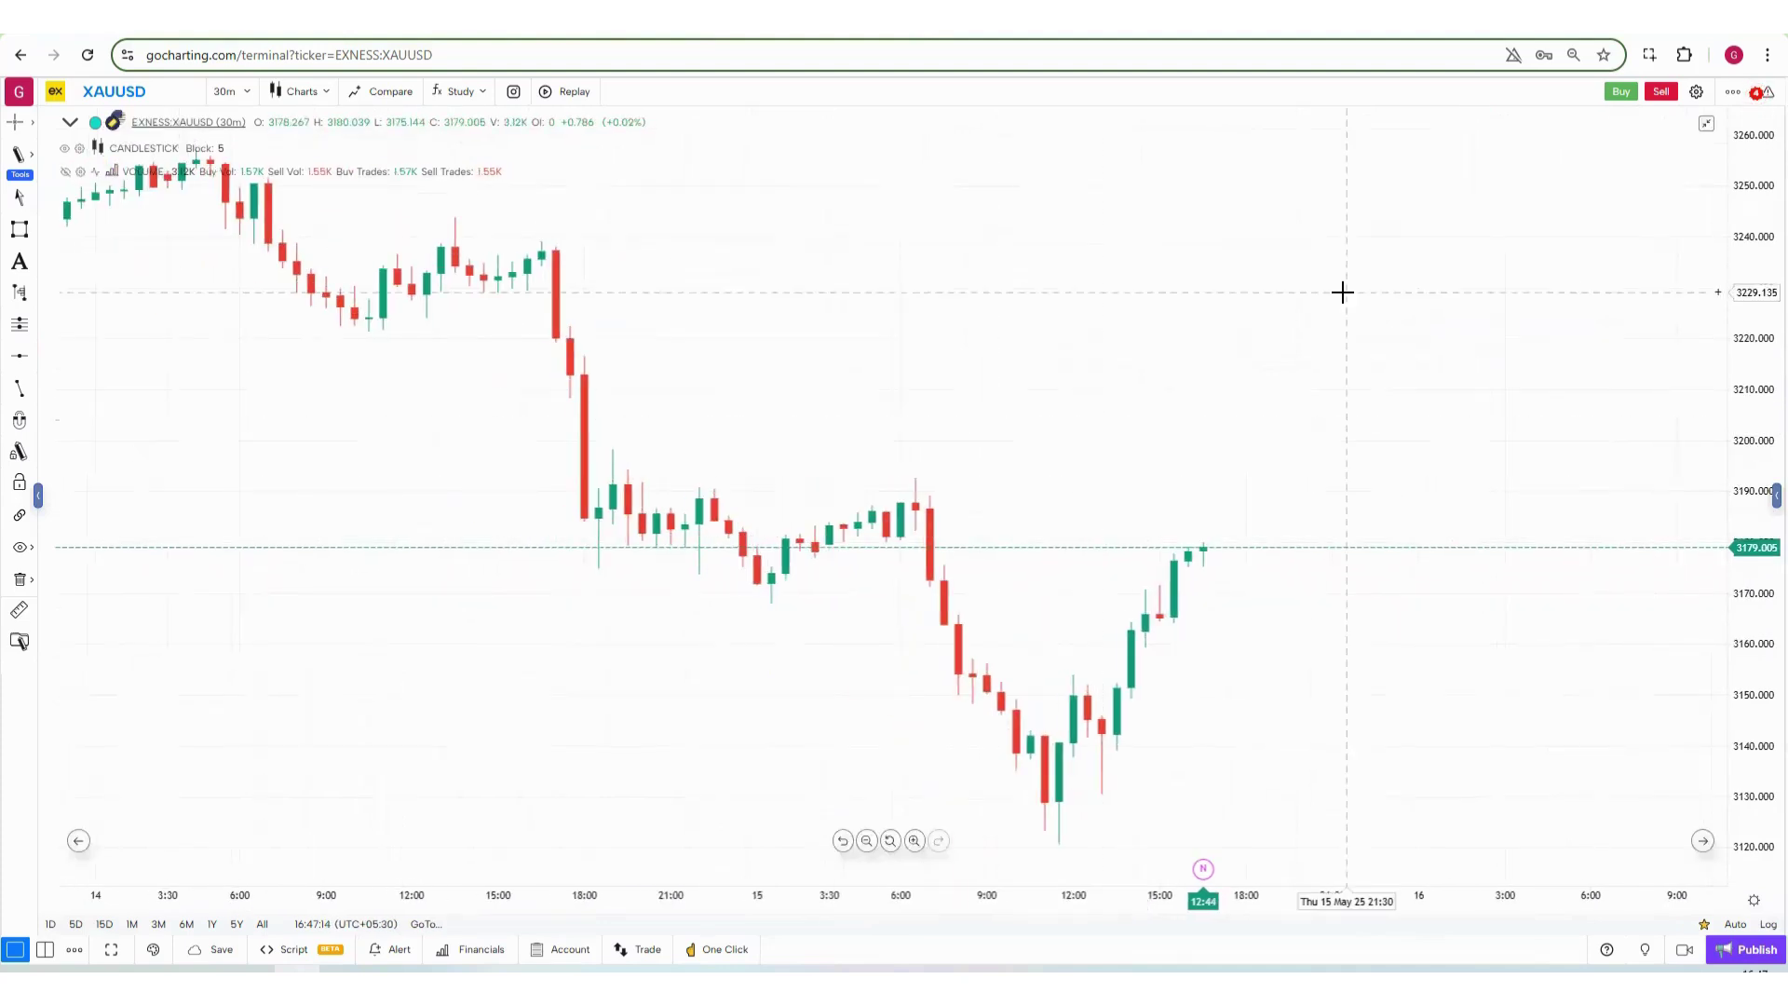
{"action": "scroll", "coordinate": [1342, 292], "scroll_direction": "down", "scroll_amount": 5}
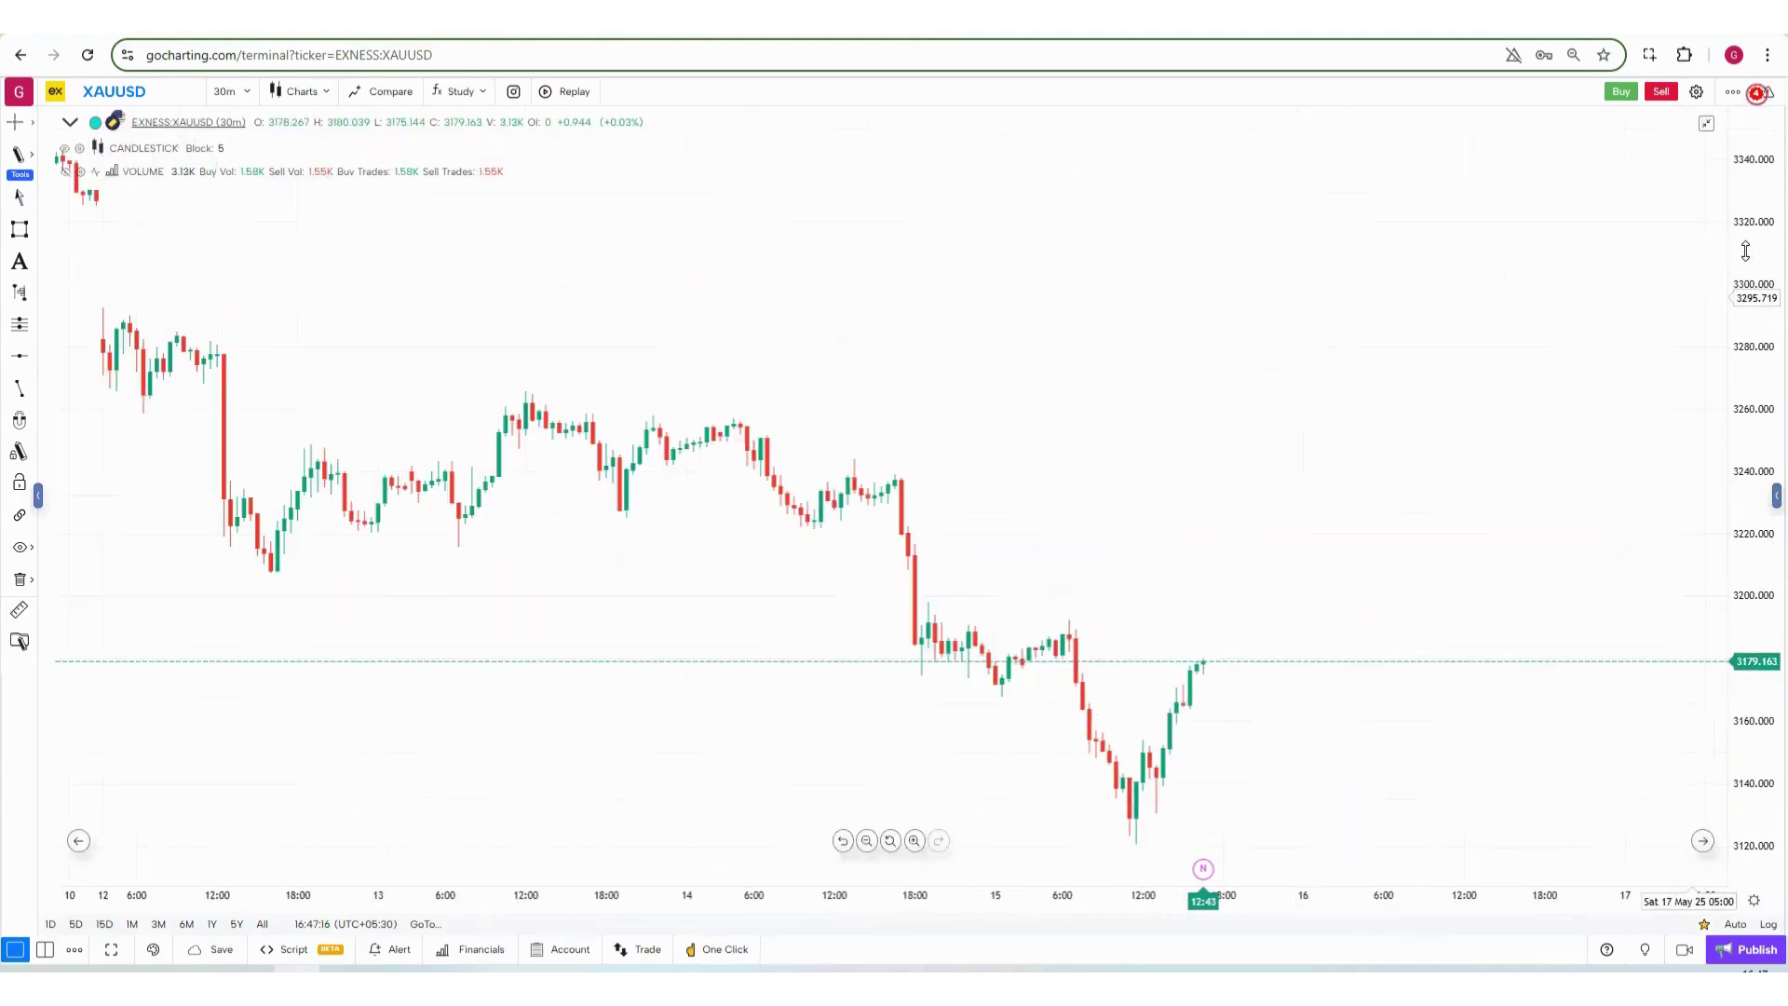
In the XAUUSD trading panel, try the sell/buy sides and market, stop, stop-limit, limit order types.
{"action": "left_click", "coordinate": [1621, 92]}
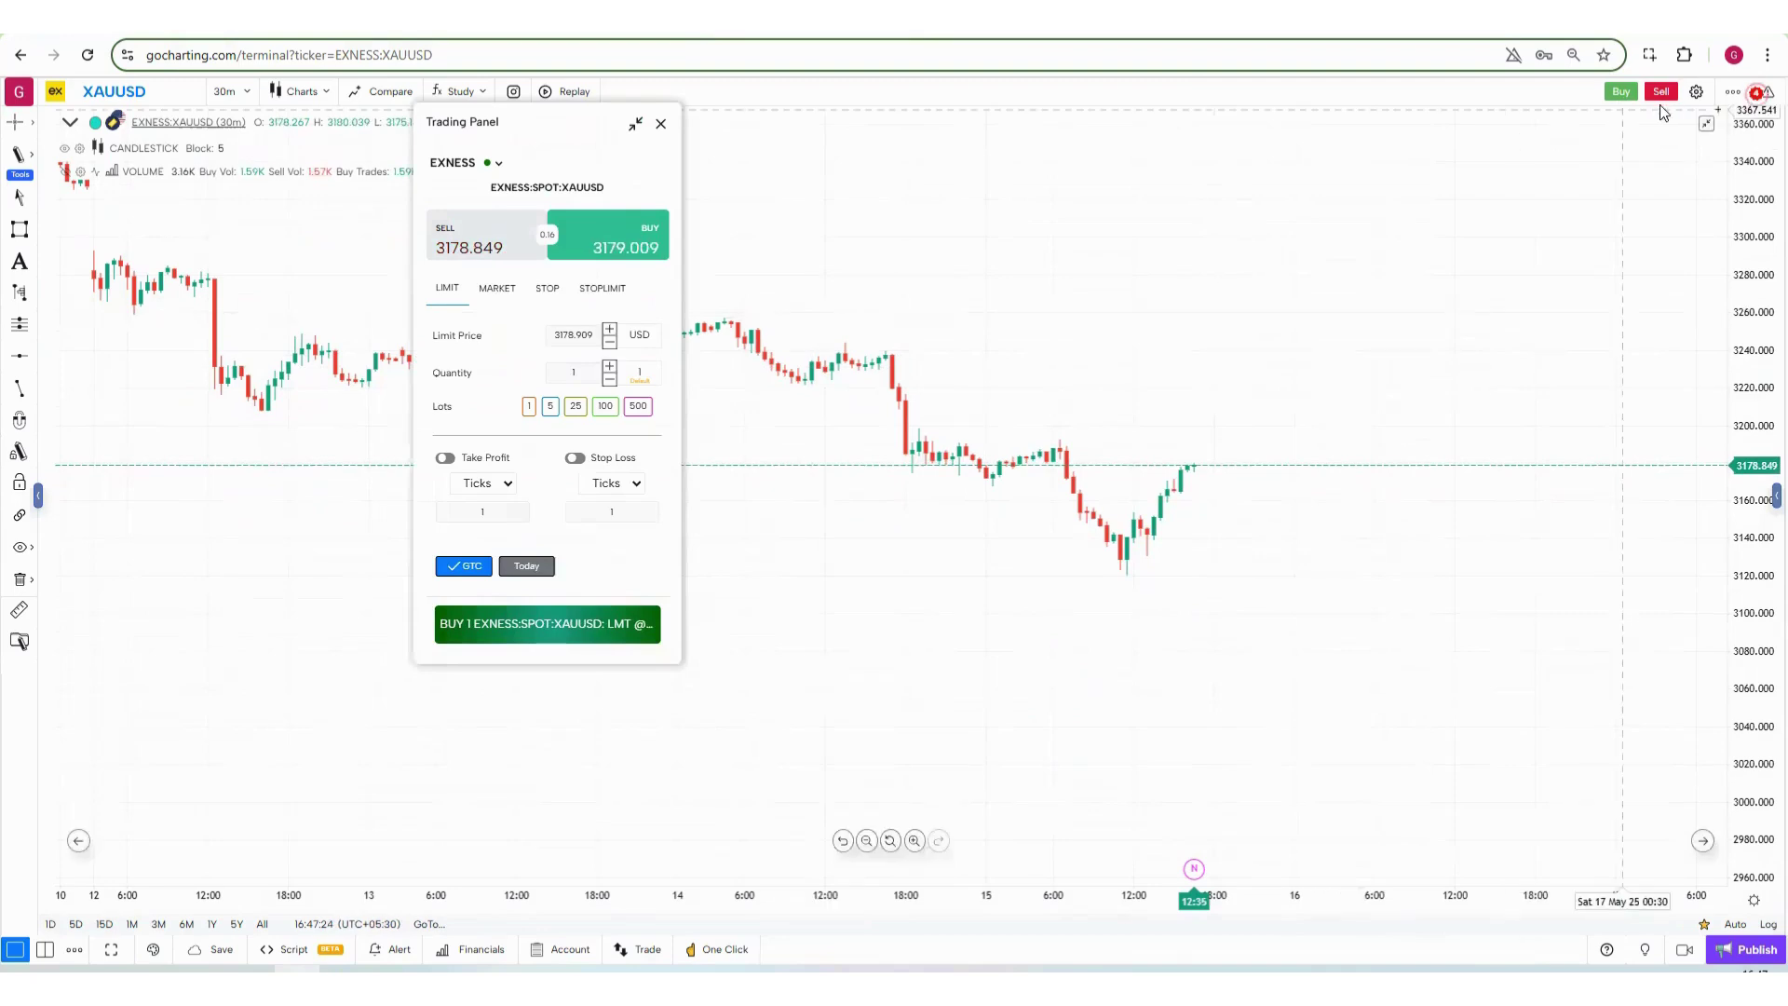
{"action": "left_click", "coordinate": [464, 260]}
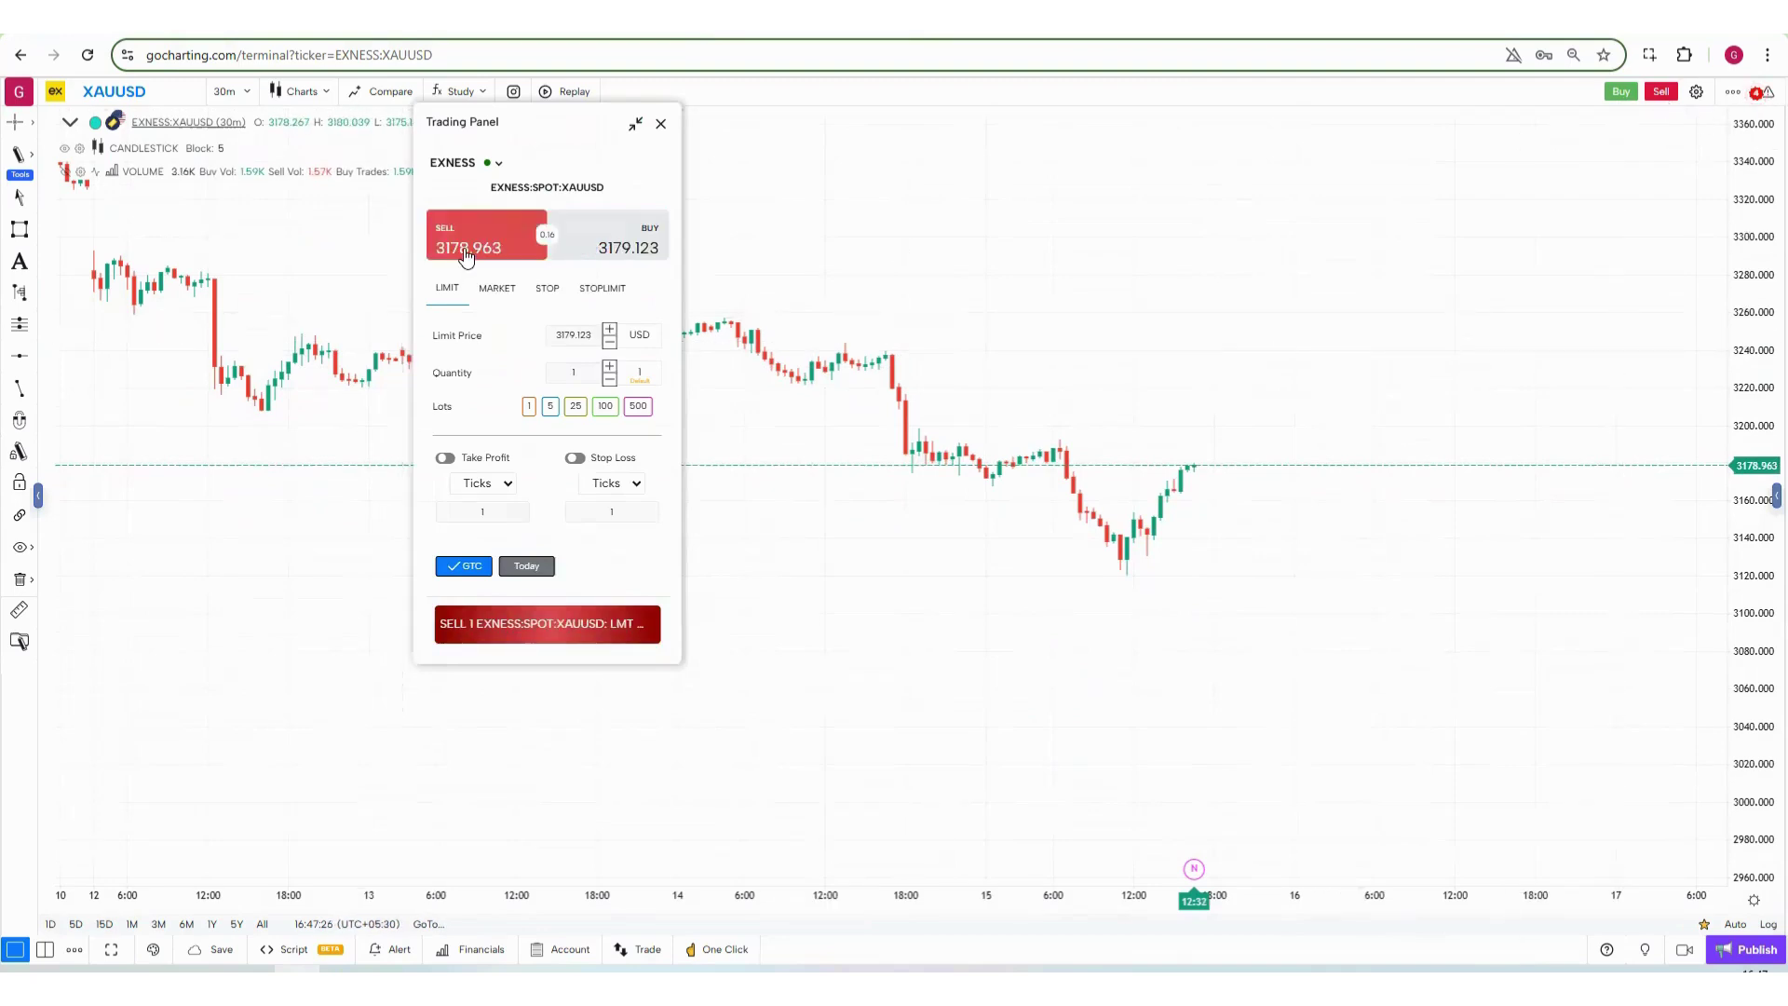
{"action": "left_click", "coordinate": [651, 241]}
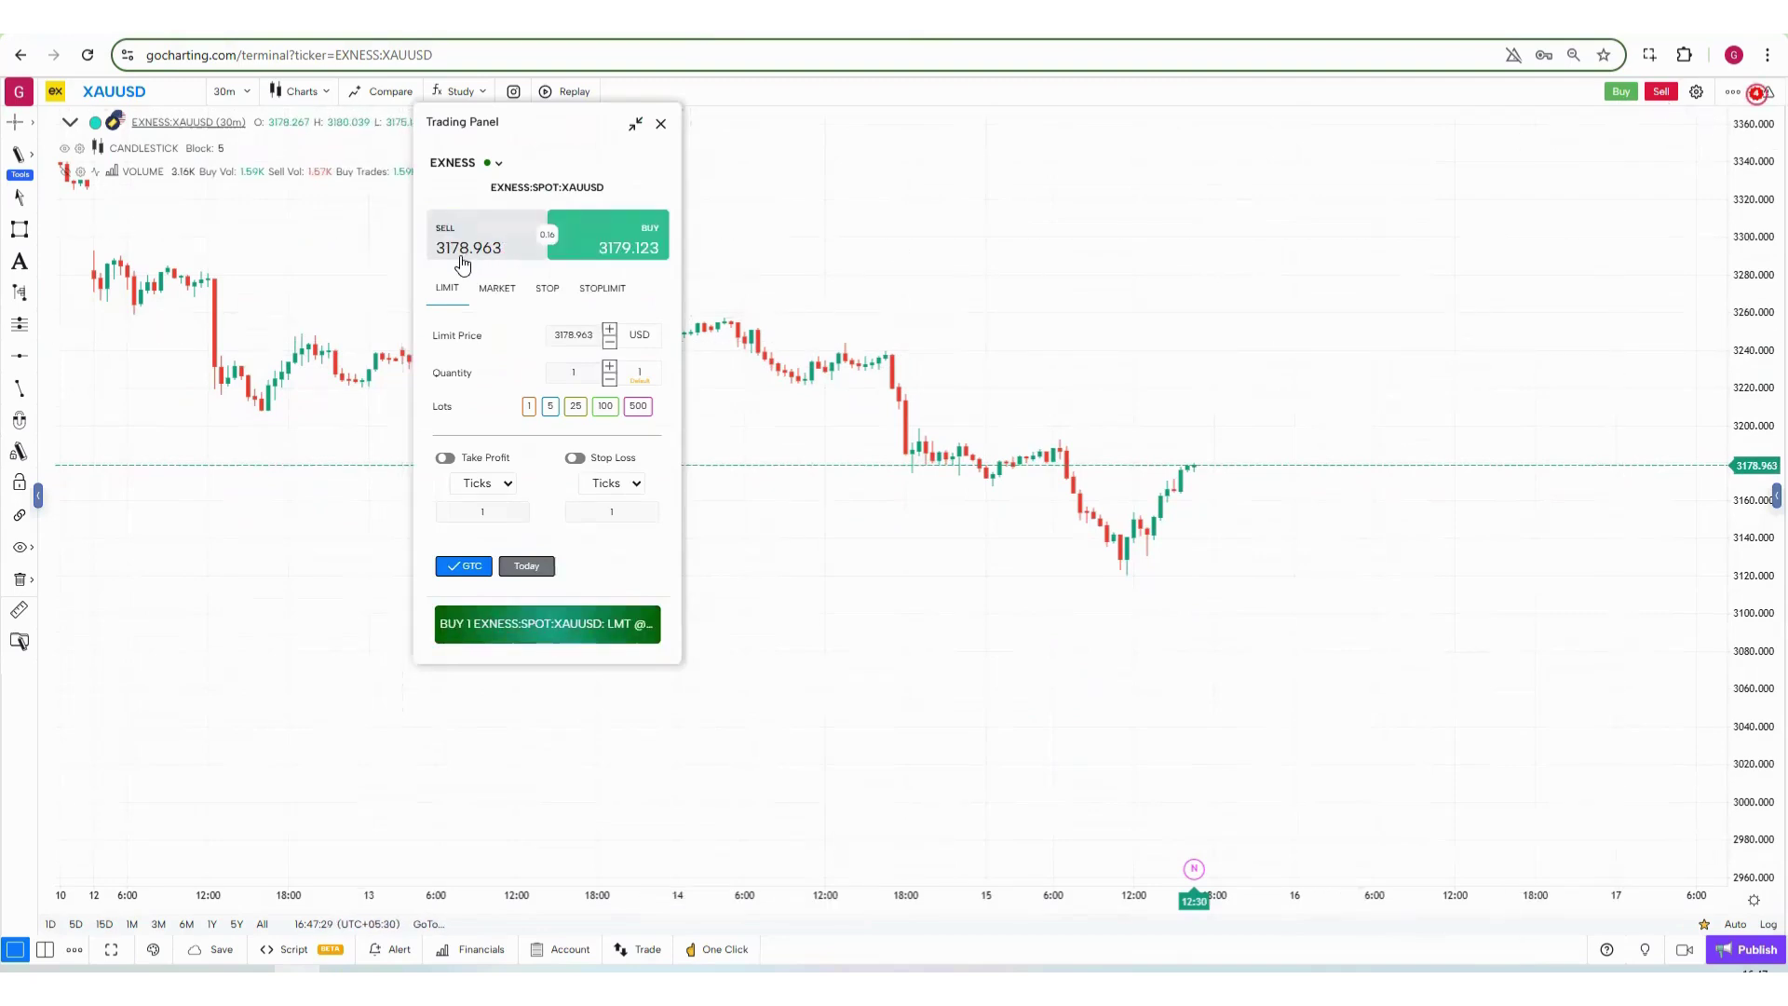
{"action": "left_click", "coordinate": [461, 262]}
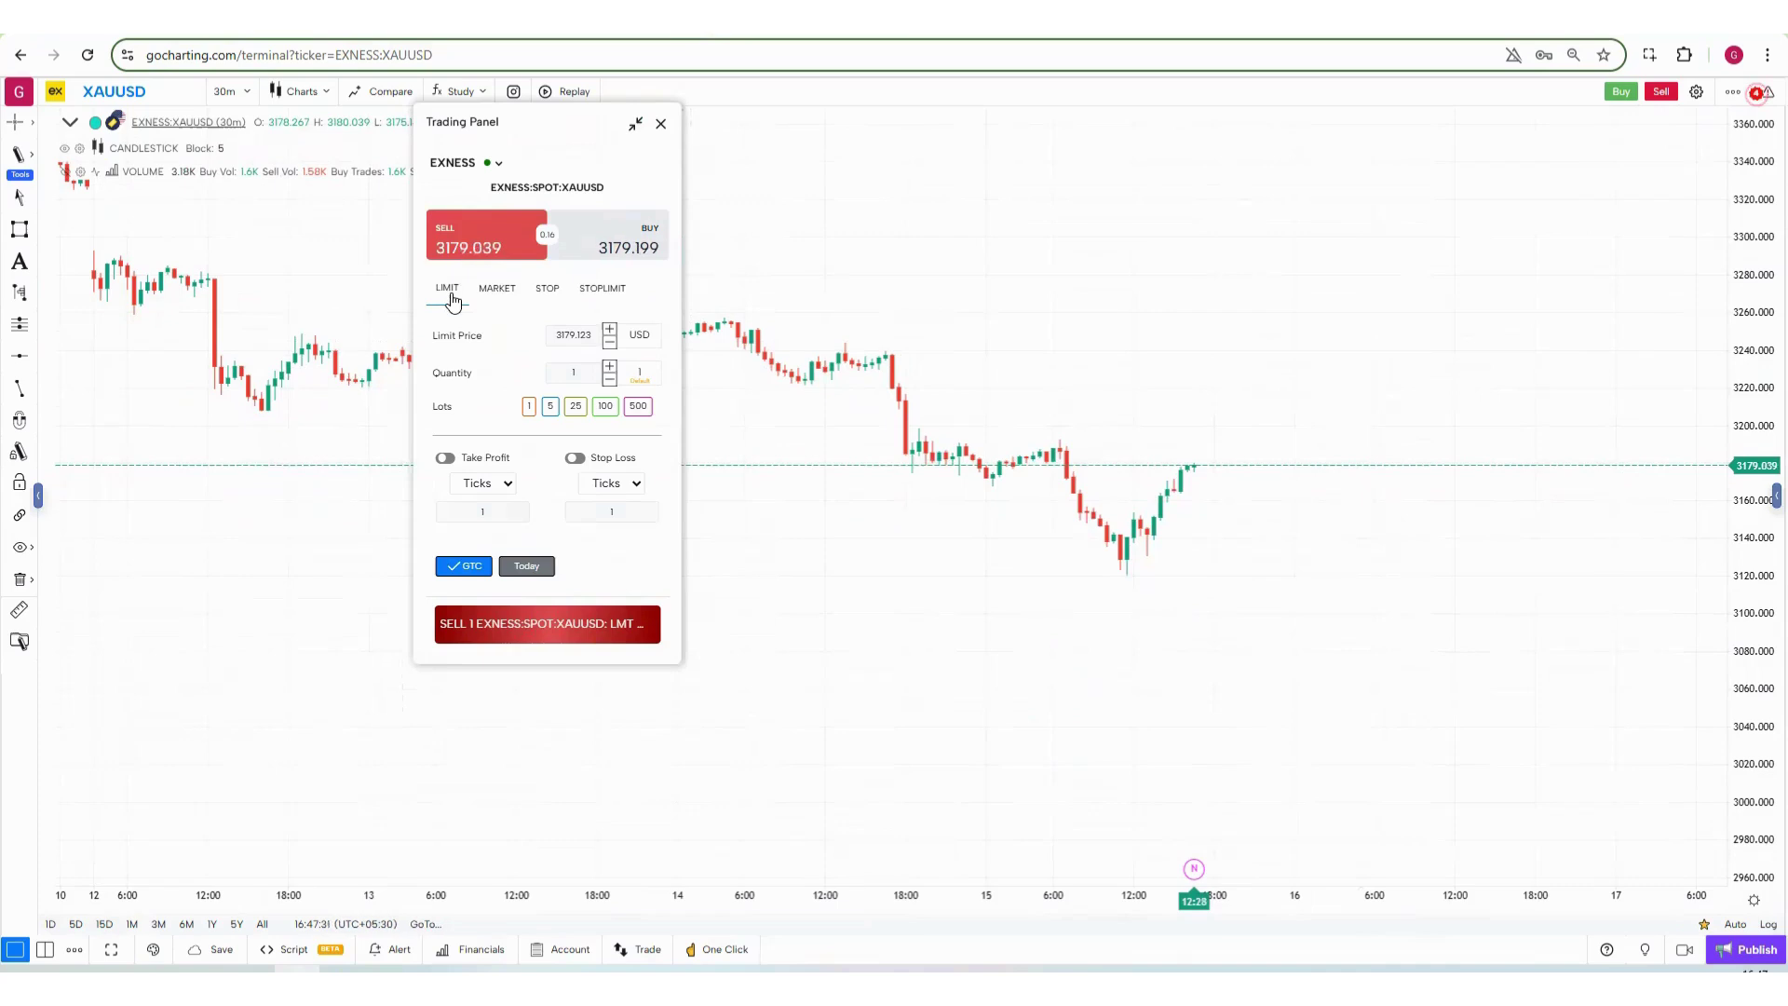
{"action": "left_click", "coordinate": [639, 247]}
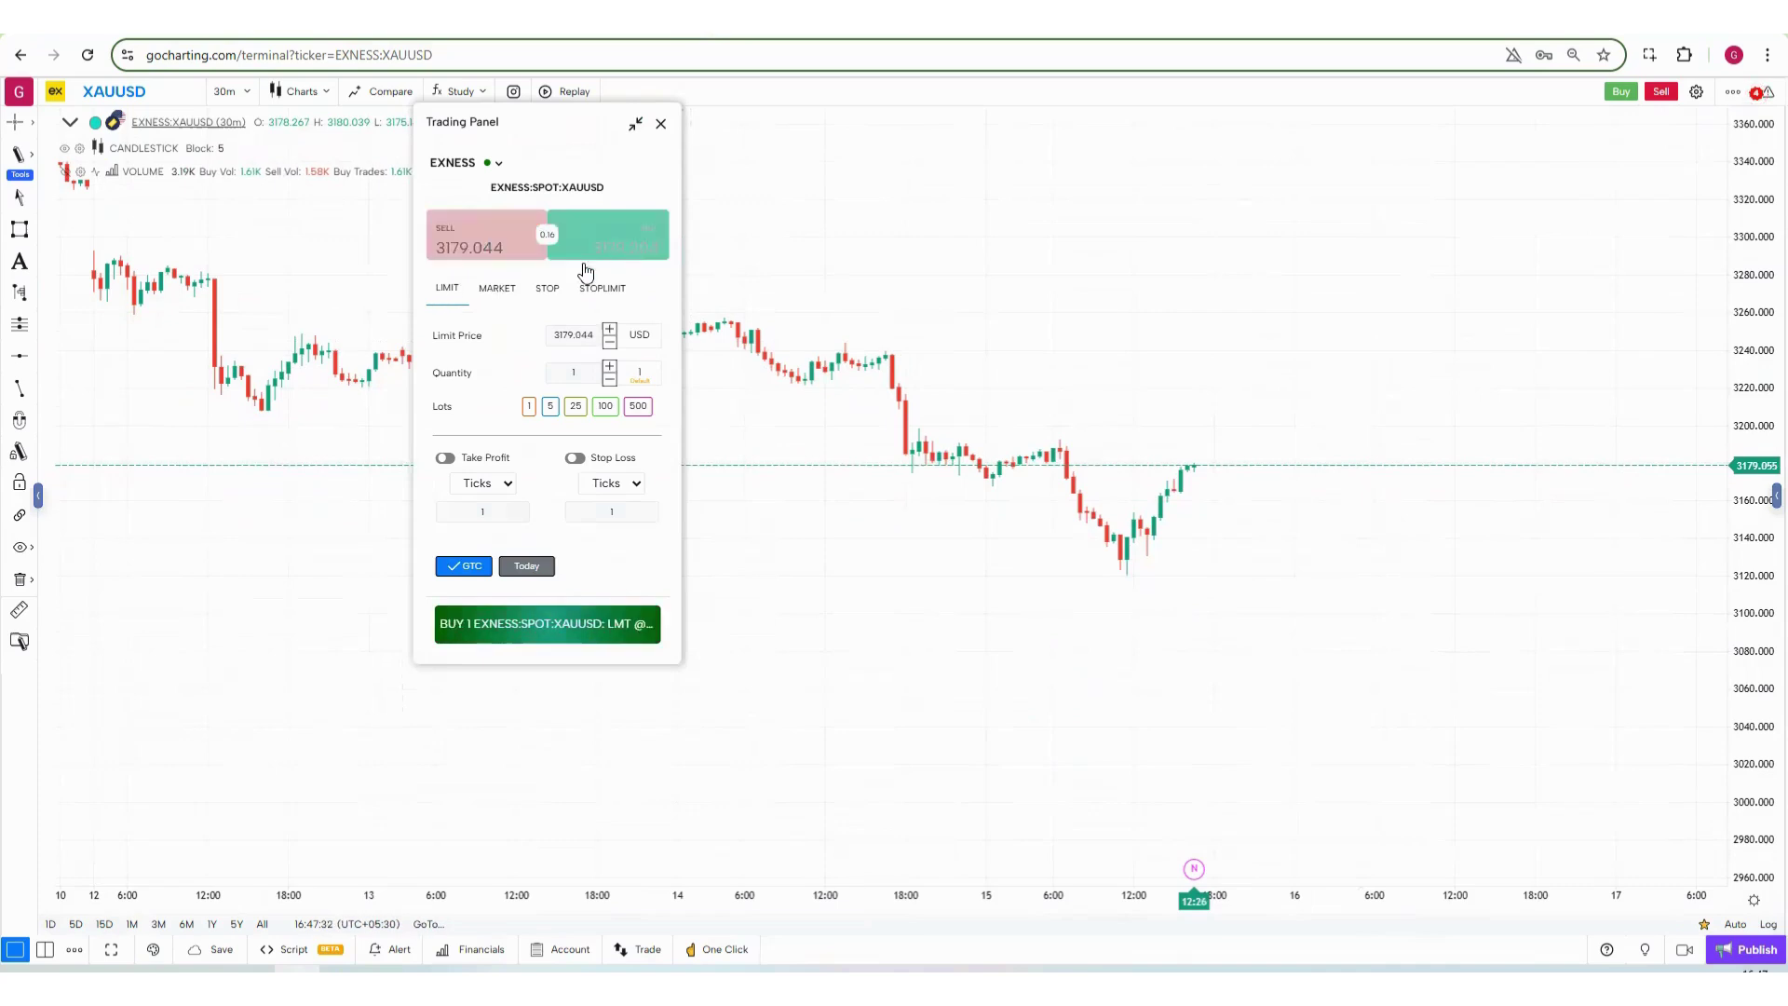
{"action": "left_click", "coordinate": [497, 290]}
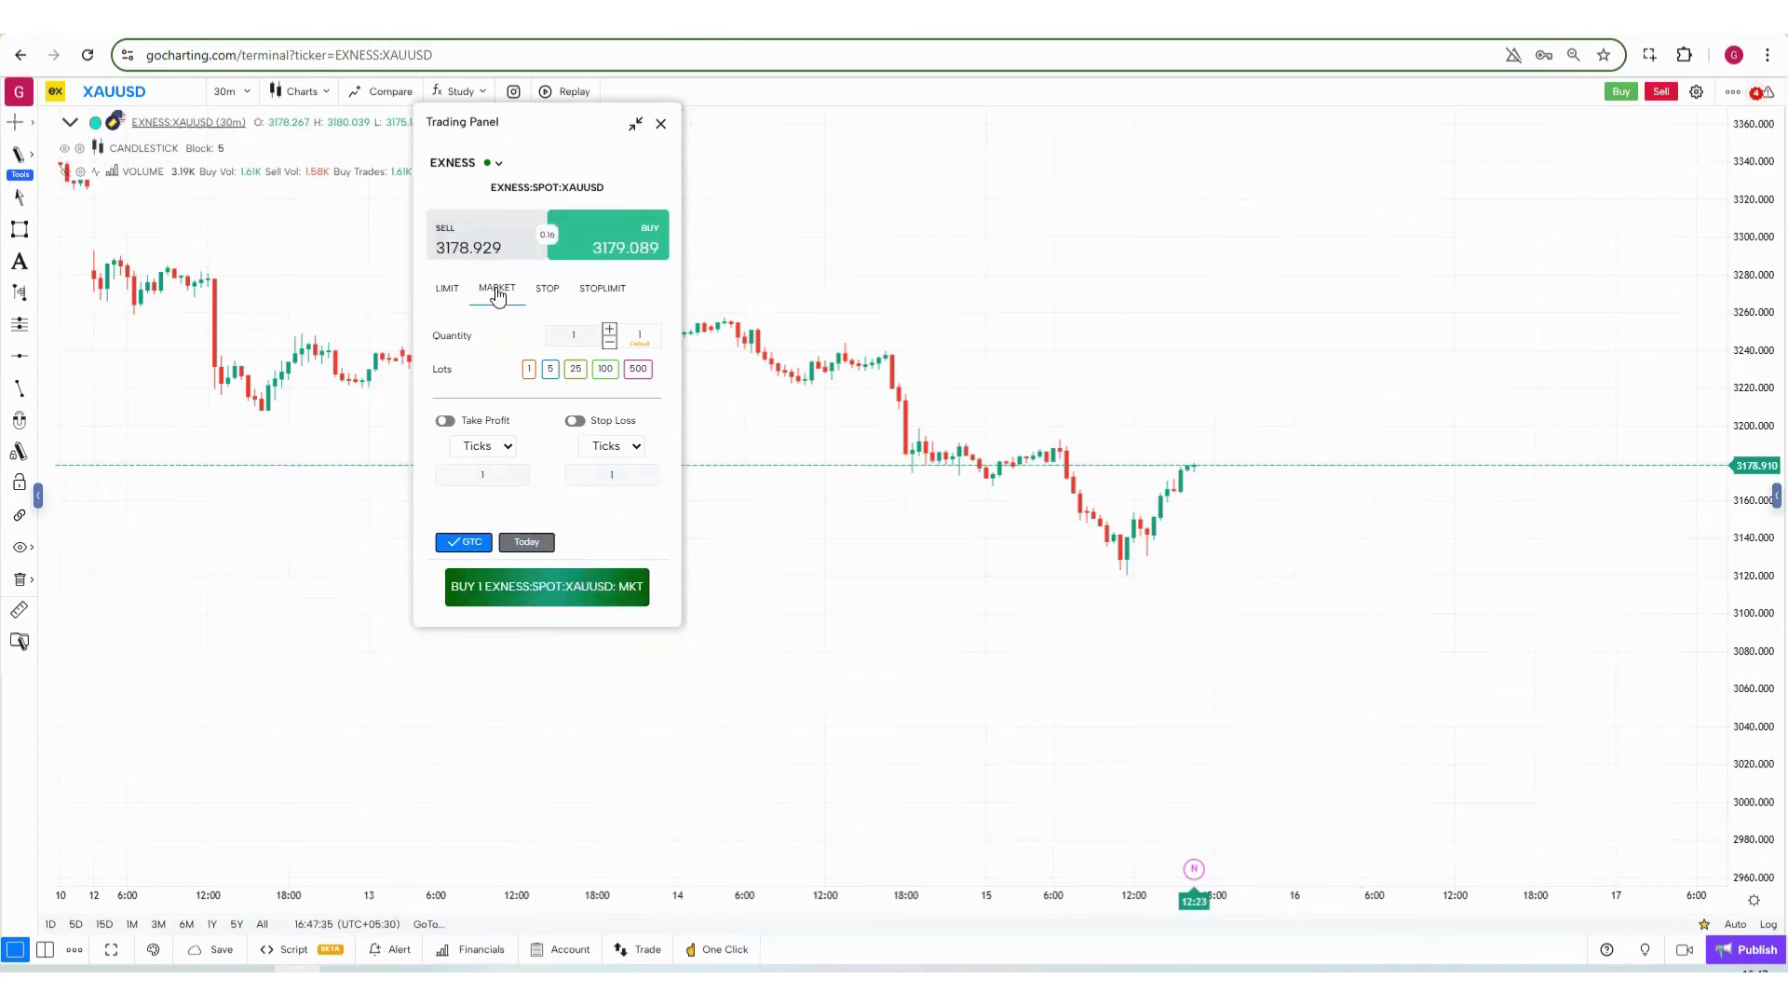
{"action": "left_click", "coordinate": [546, 292]}
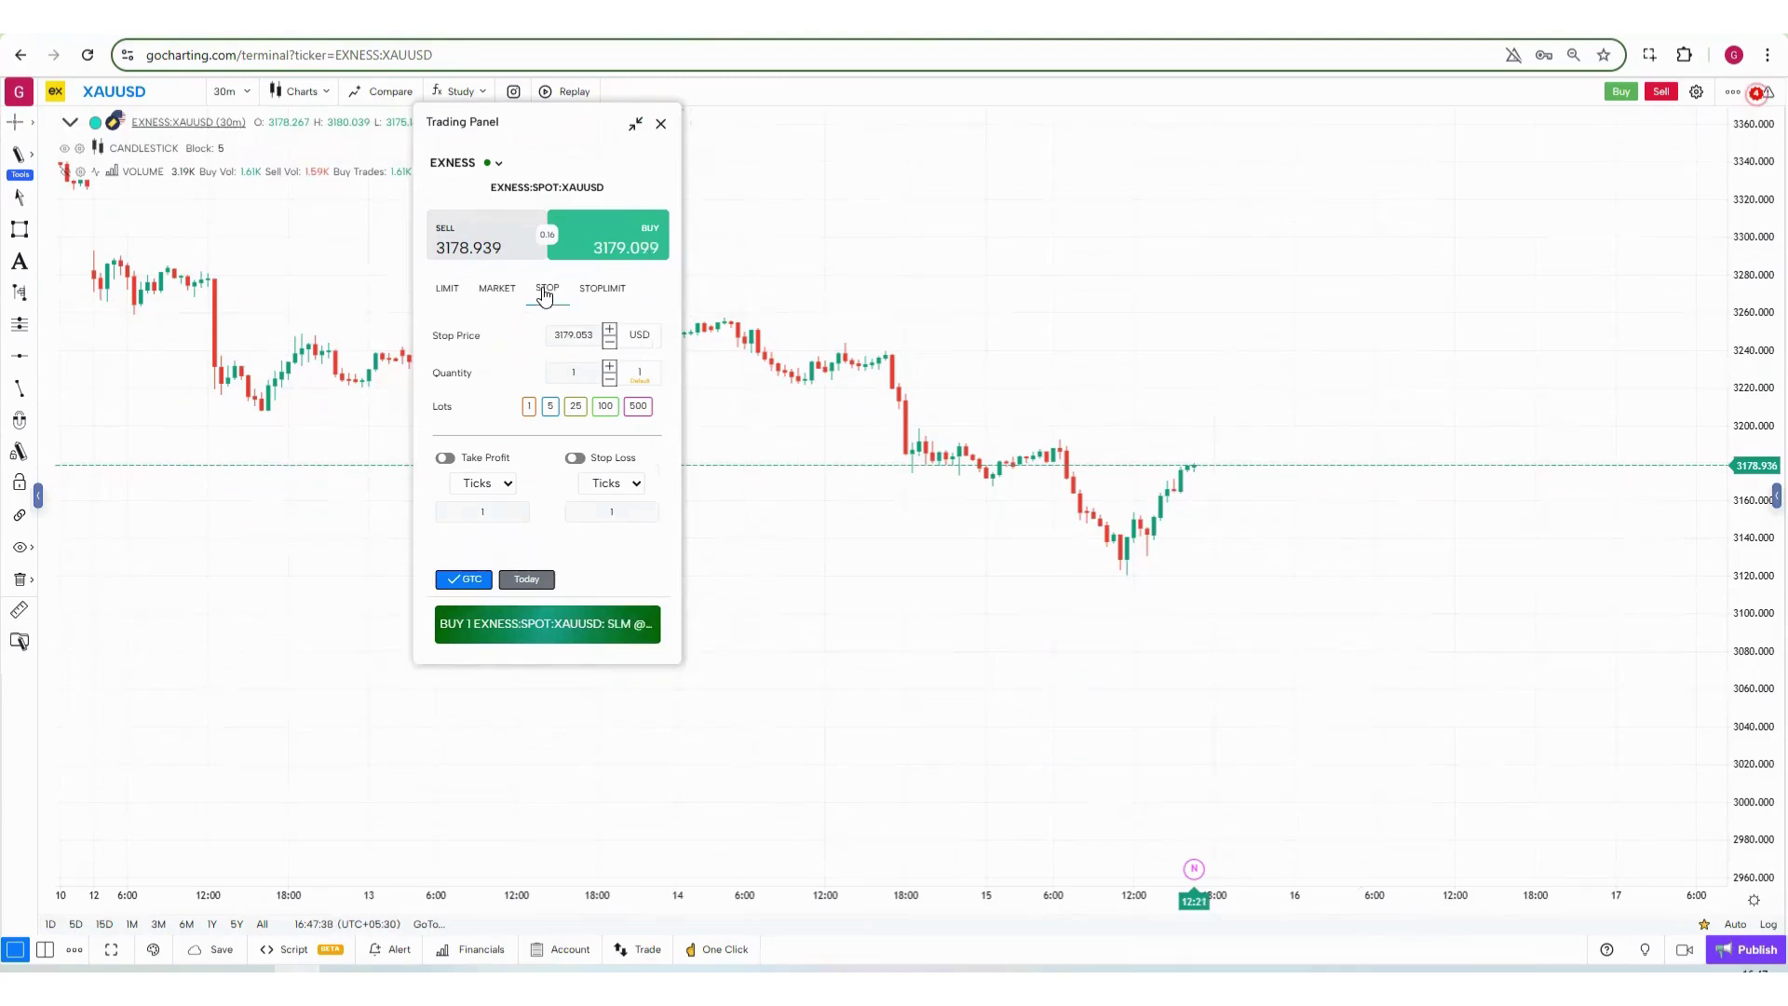
{"action": "left_click", "coordinate": [620, 293]}
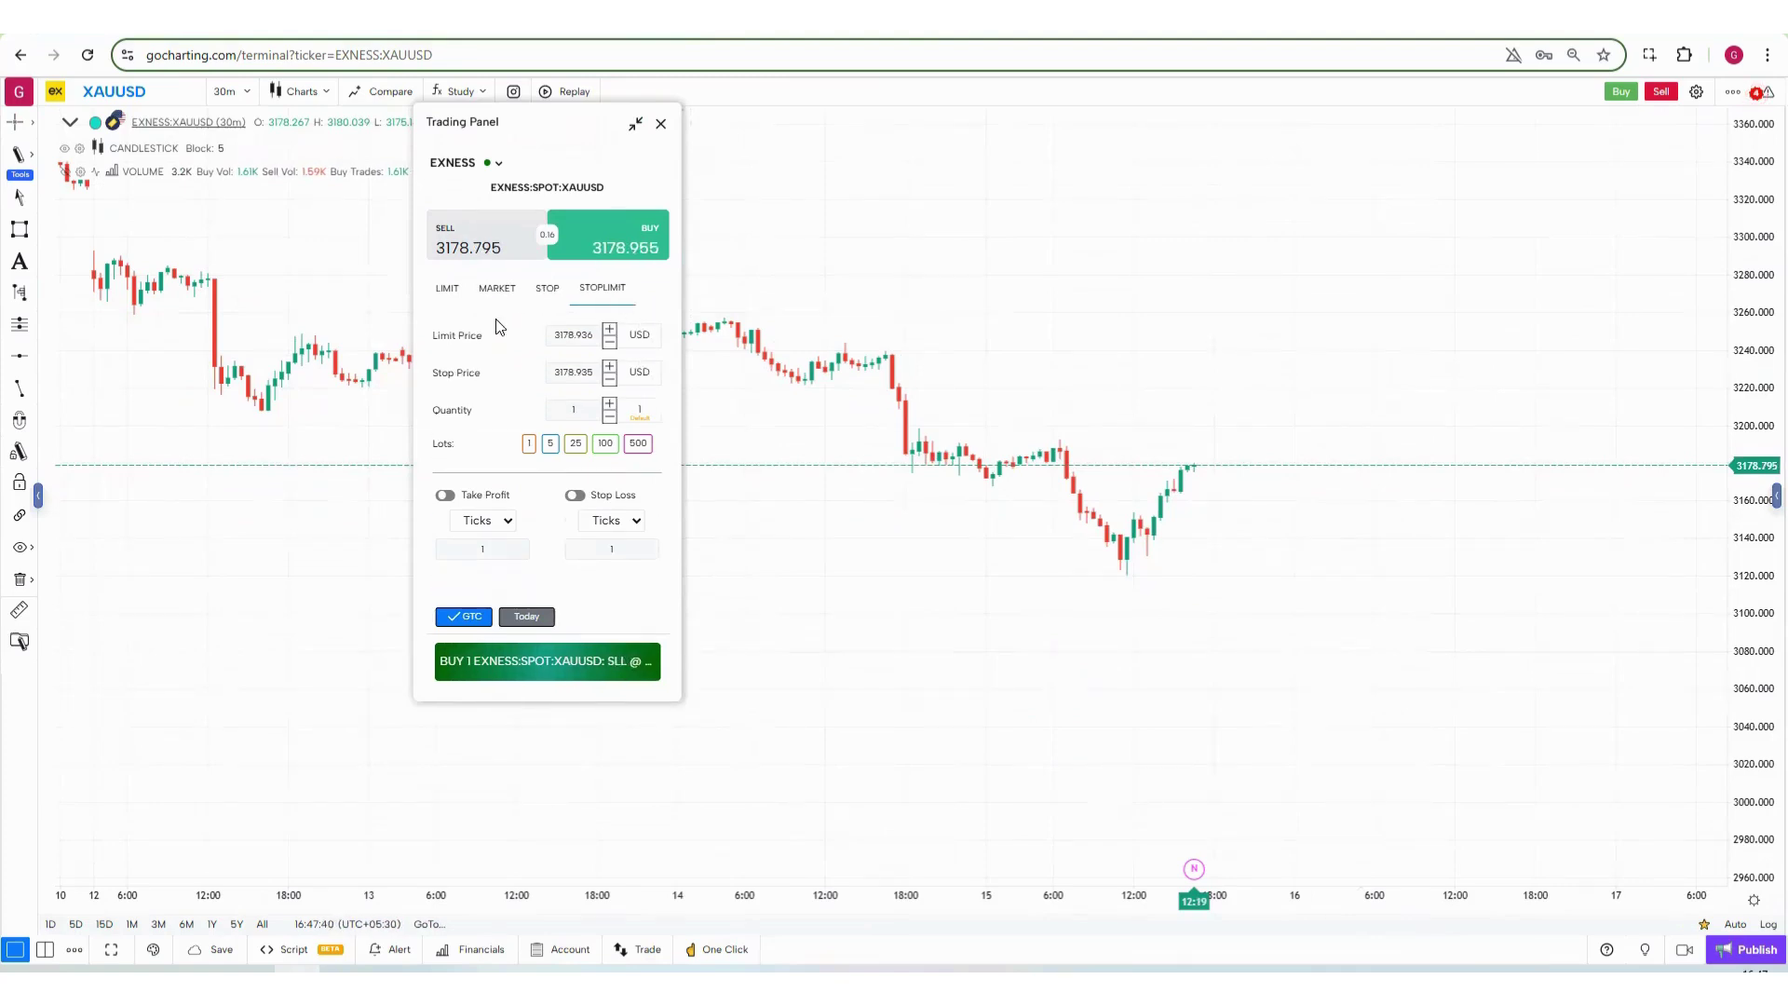
{"action": "left_click", "coordinate": [447, 289]}
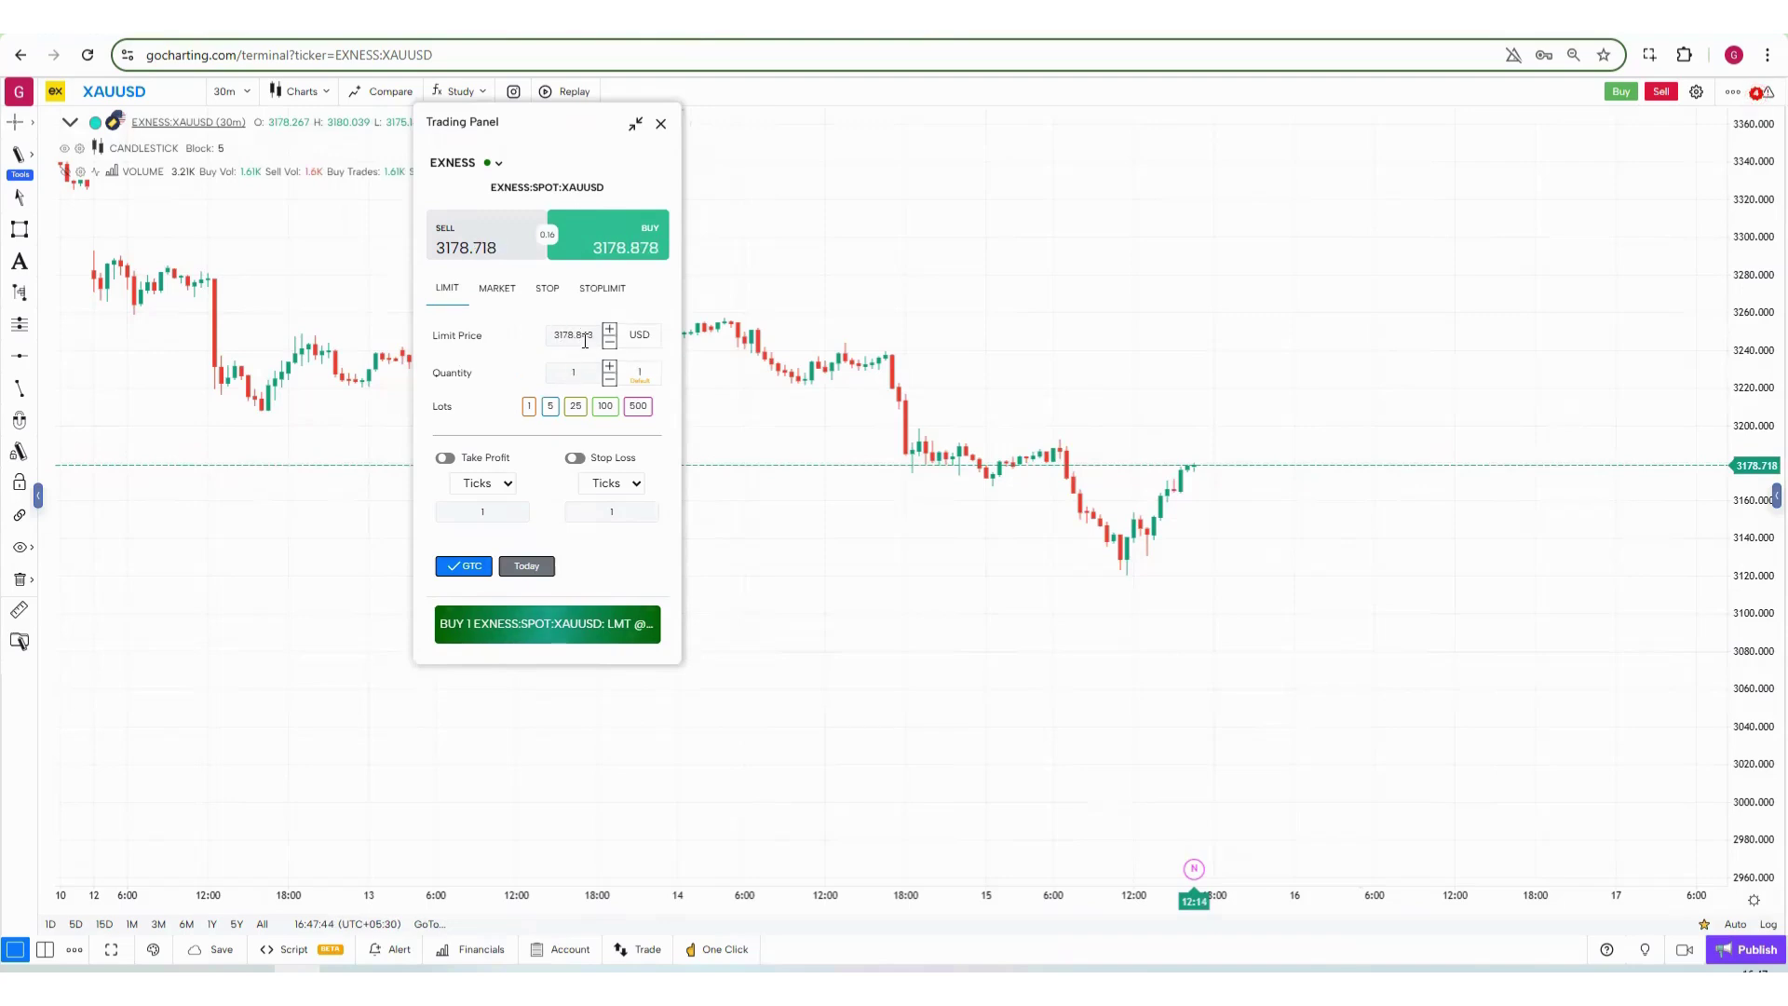
Enable take profit and stop loss, both measured as an Offset of 30.
{"action": "left_click", "coordinate": [445, 458]}
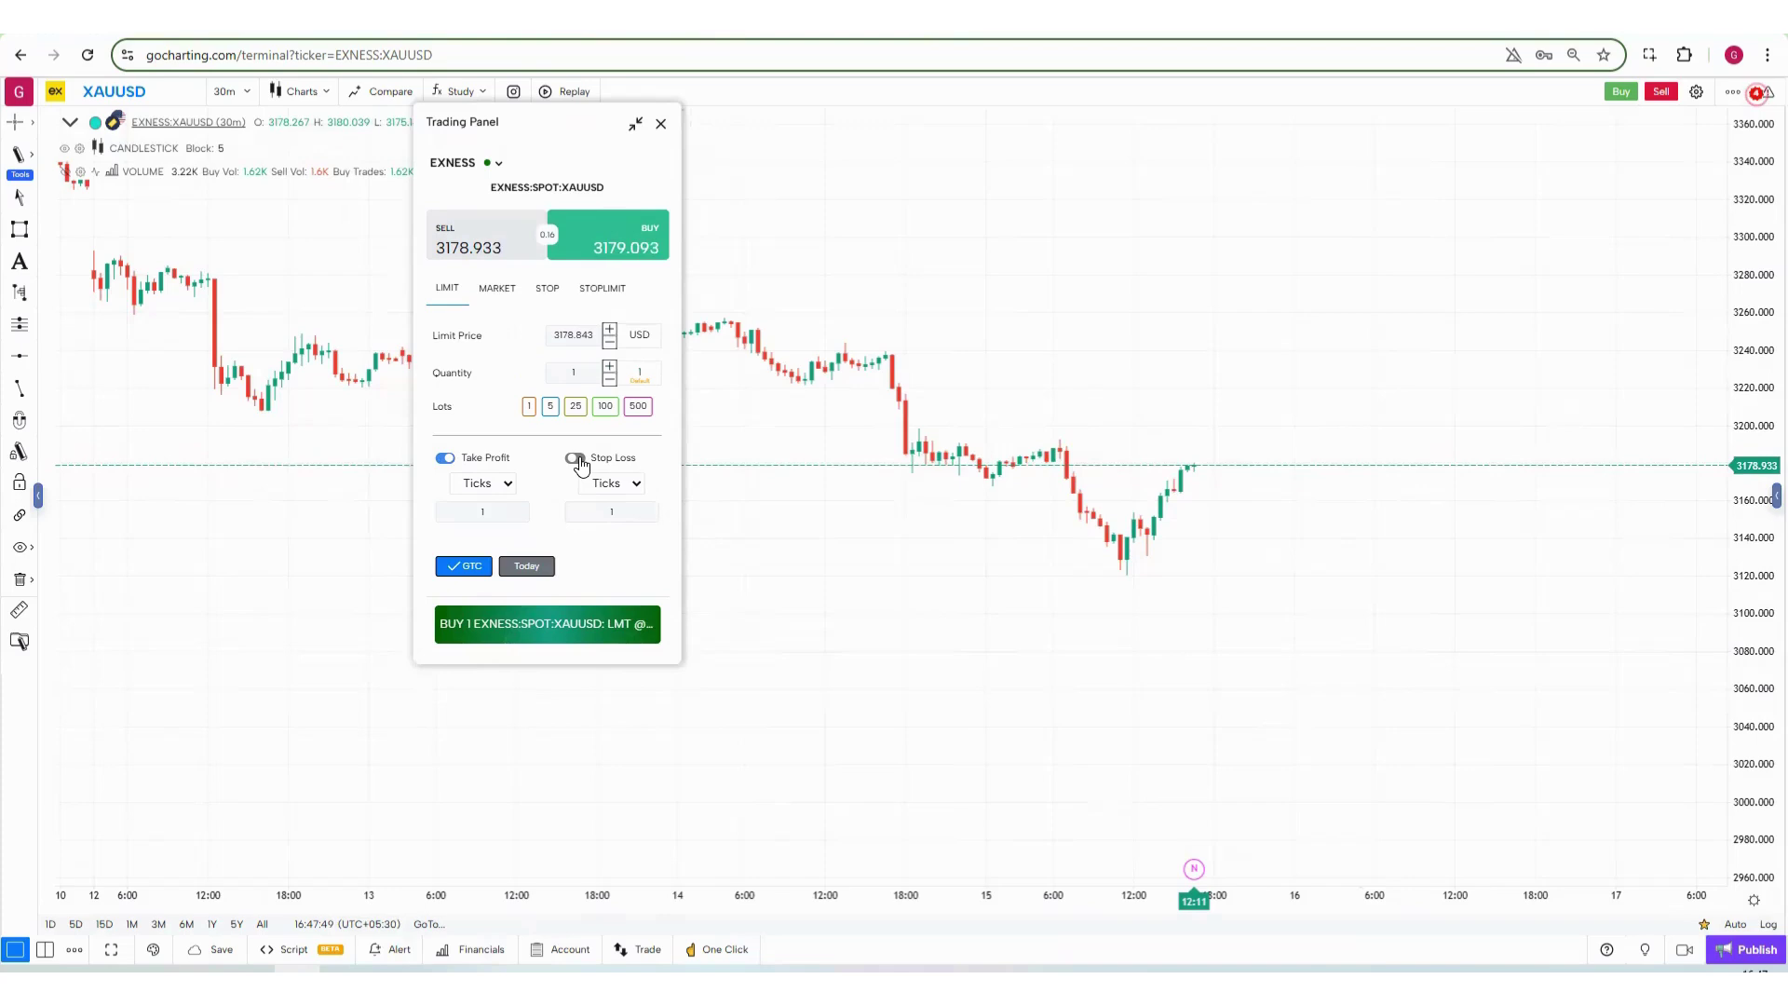
{"action": "left_click", "coordinate": [506, 484]}
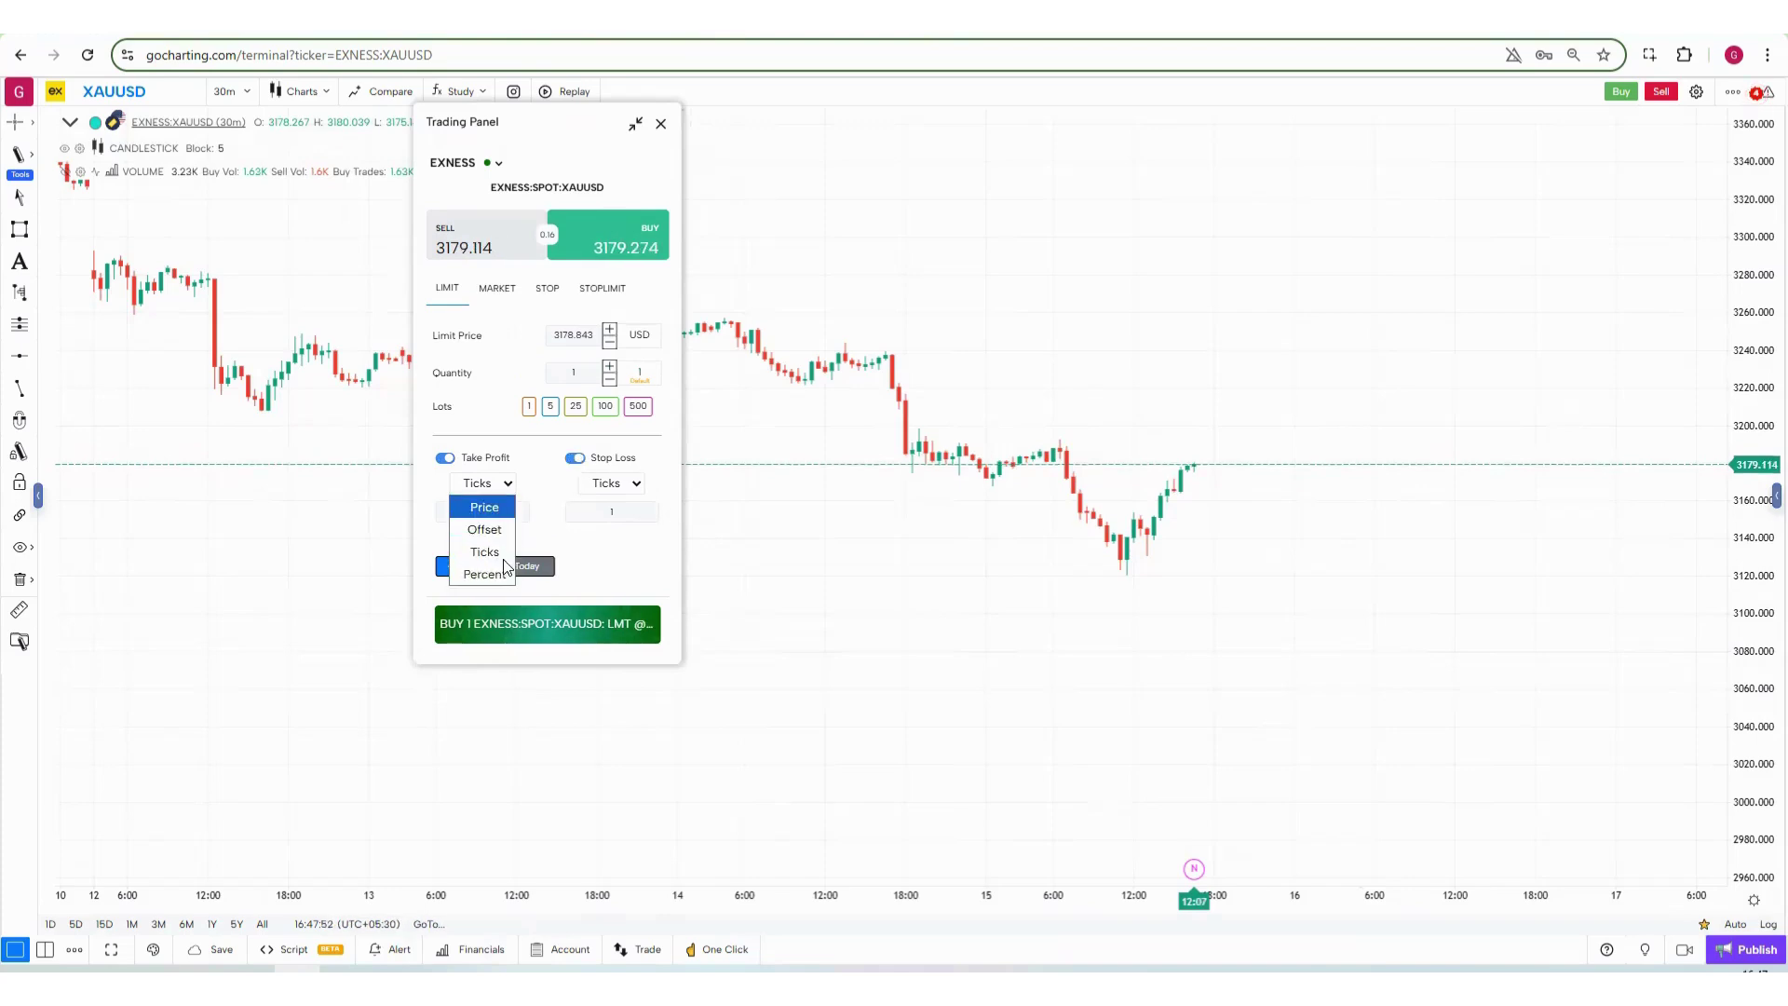
{"action": "left_click", "coordinate": [475, 494]}
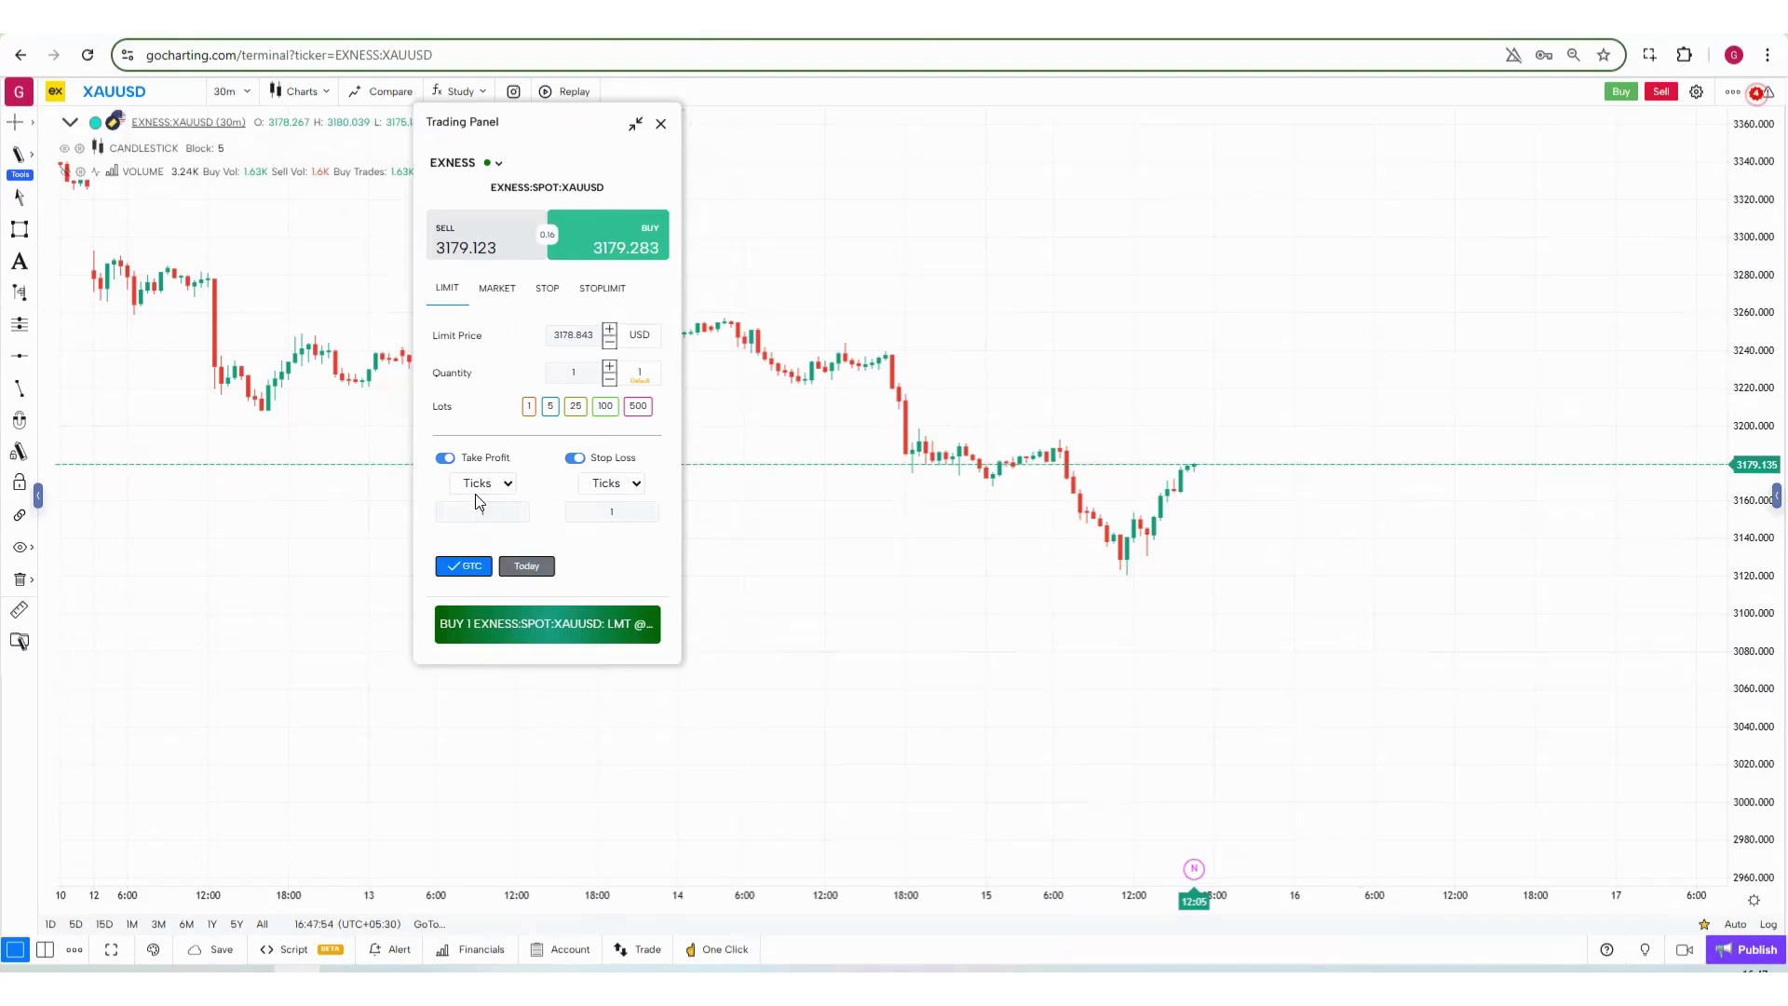
{"action": "left_click", "coordinate": [491, 495]}
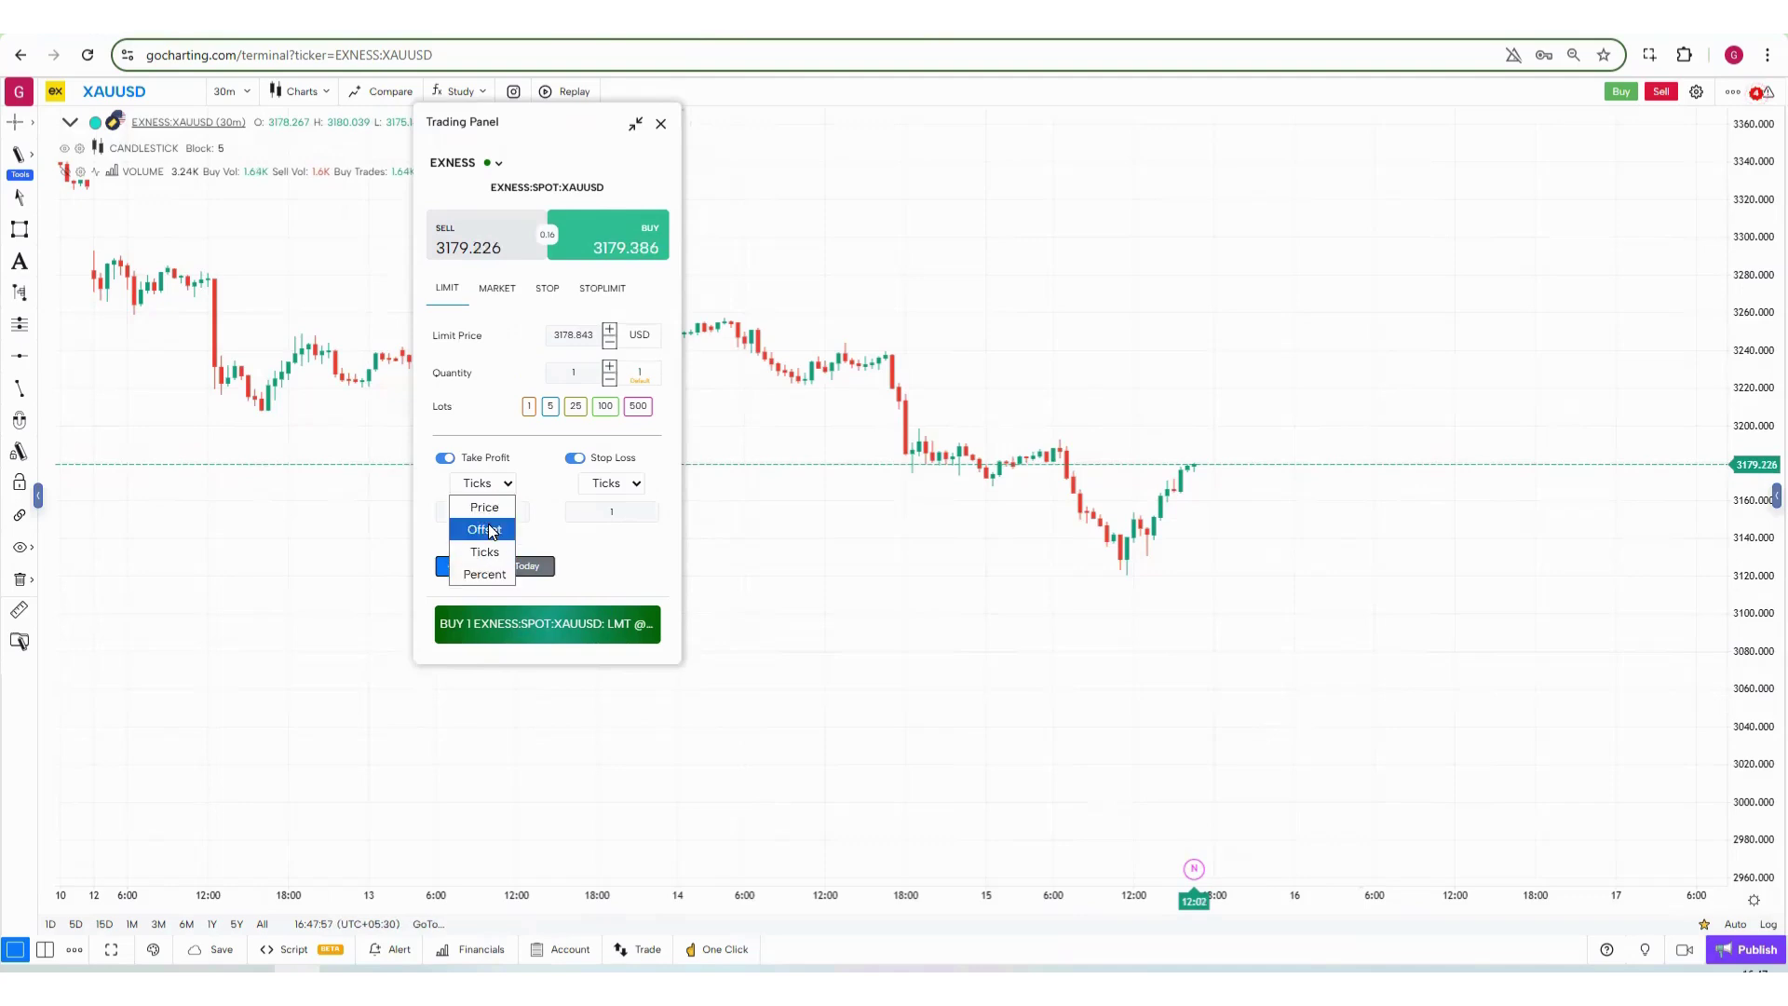
{"action": "left_click", "coordinate": [493, 530]}
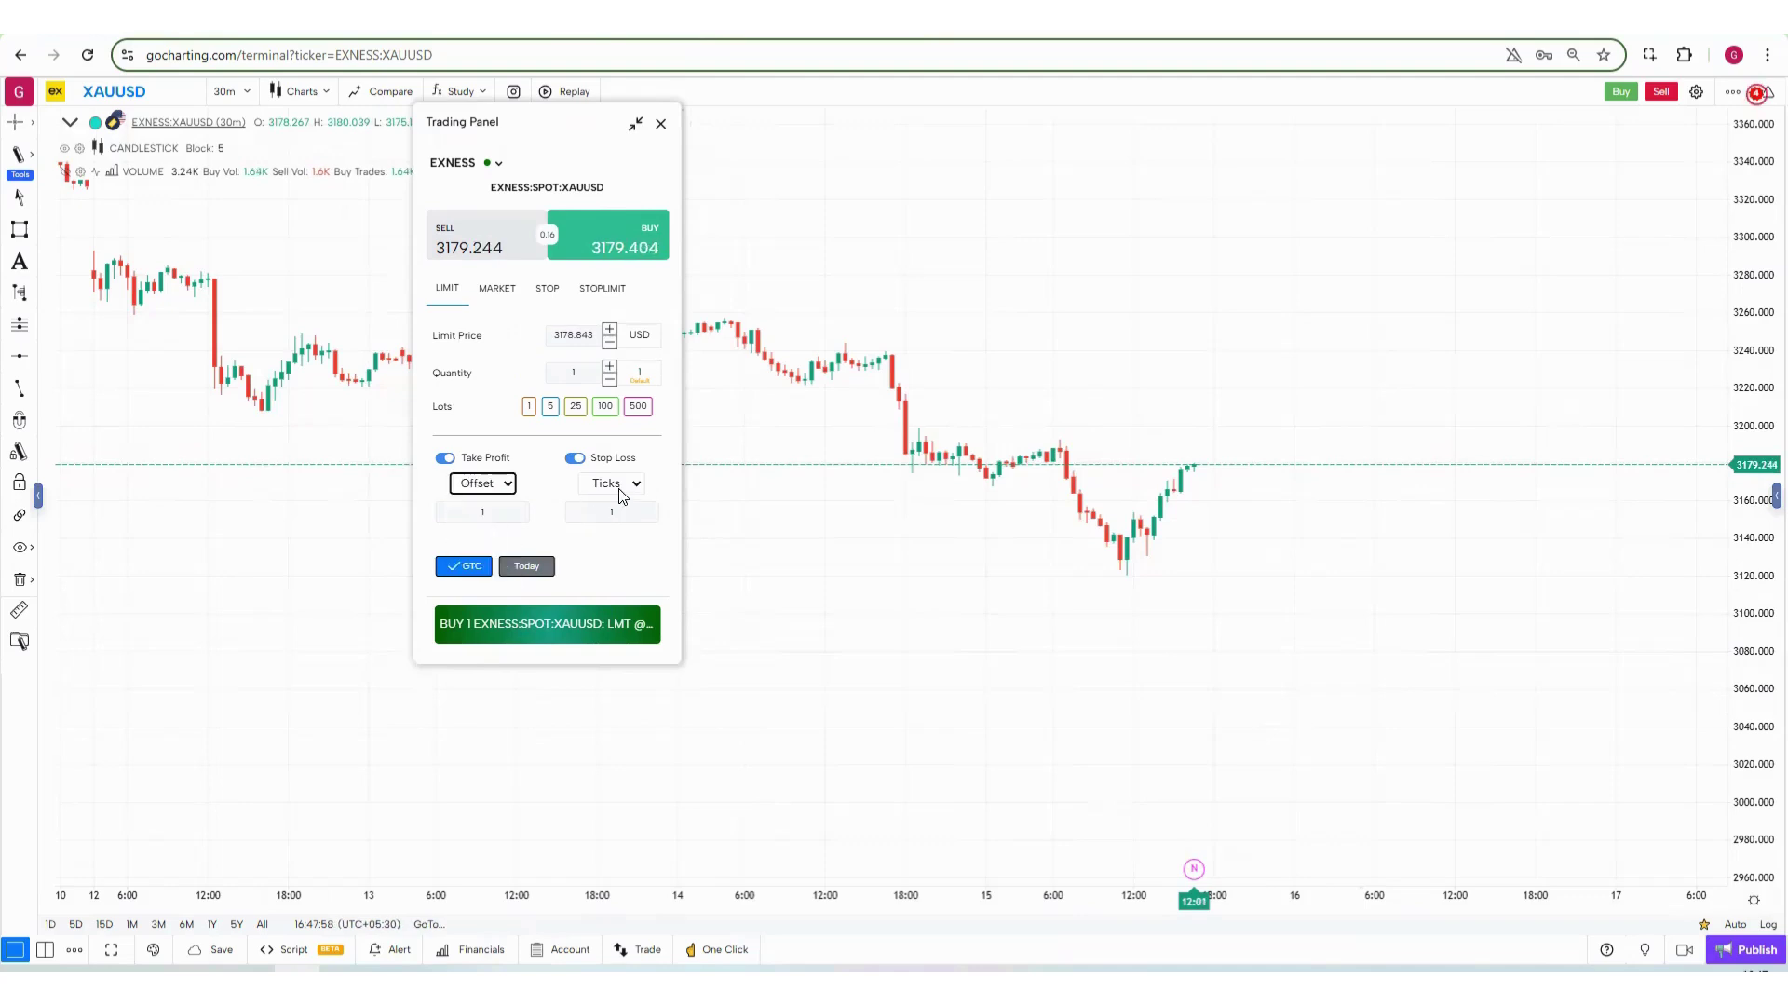
{"action": "left_click", "coordinate": [623, 496]}
{"action": "left_click", "coordinate": [601, 523]}
{"action": "left_click", "coordinate": [491, 514]}
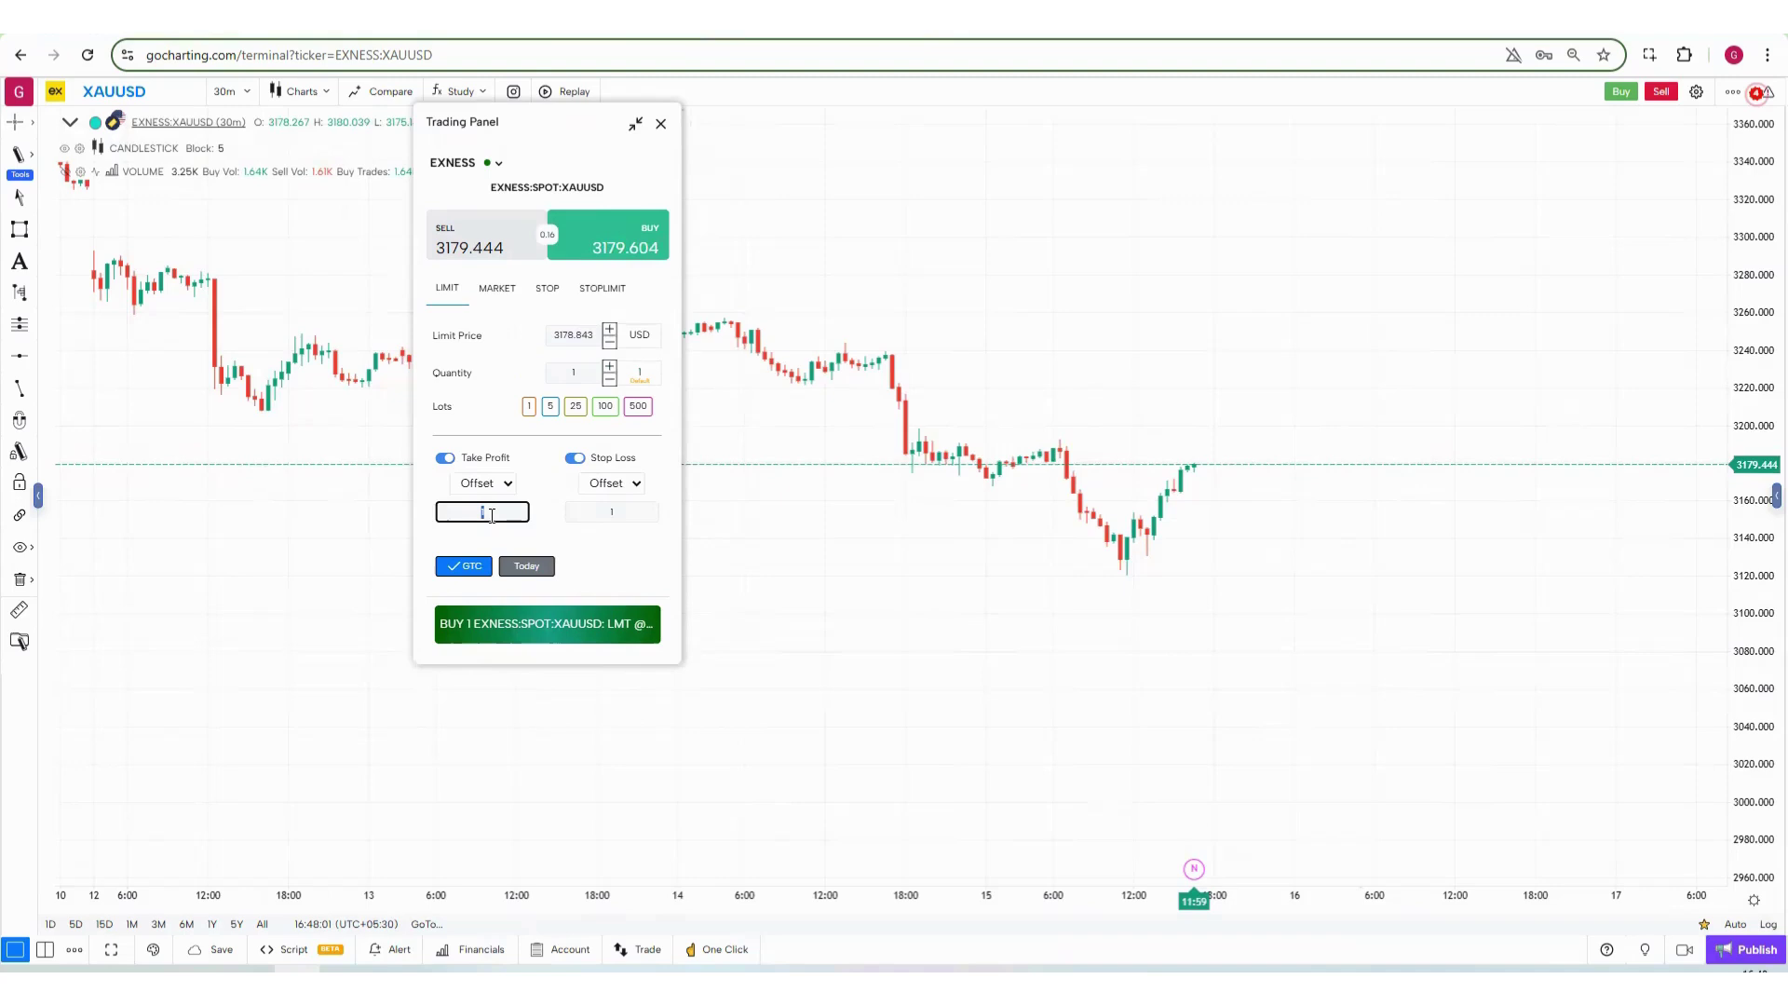
{"action": "type", "text": "30"}
{"action": "left_click", "coordinate": [624, 507]}
{"action": "type", "text": "30"}
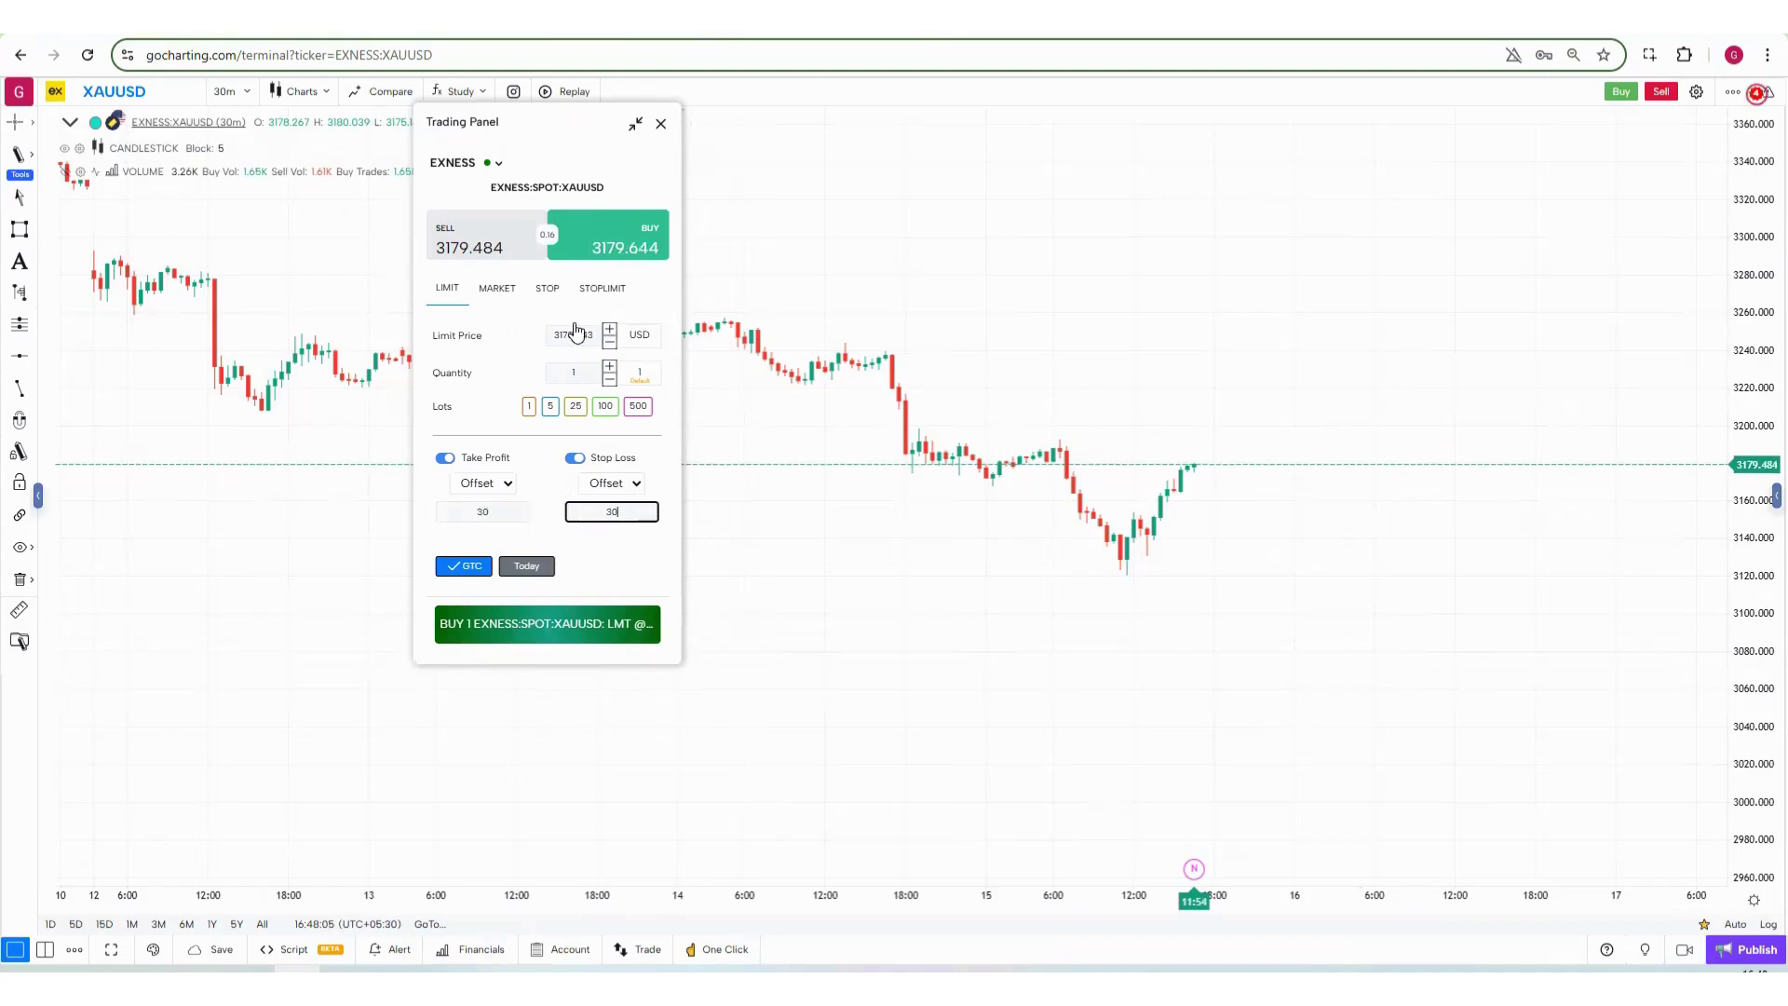
Place the 1-quantity market buy order and close the trading panel.
{"action": "left_click", "coordinate": [496, 288]}
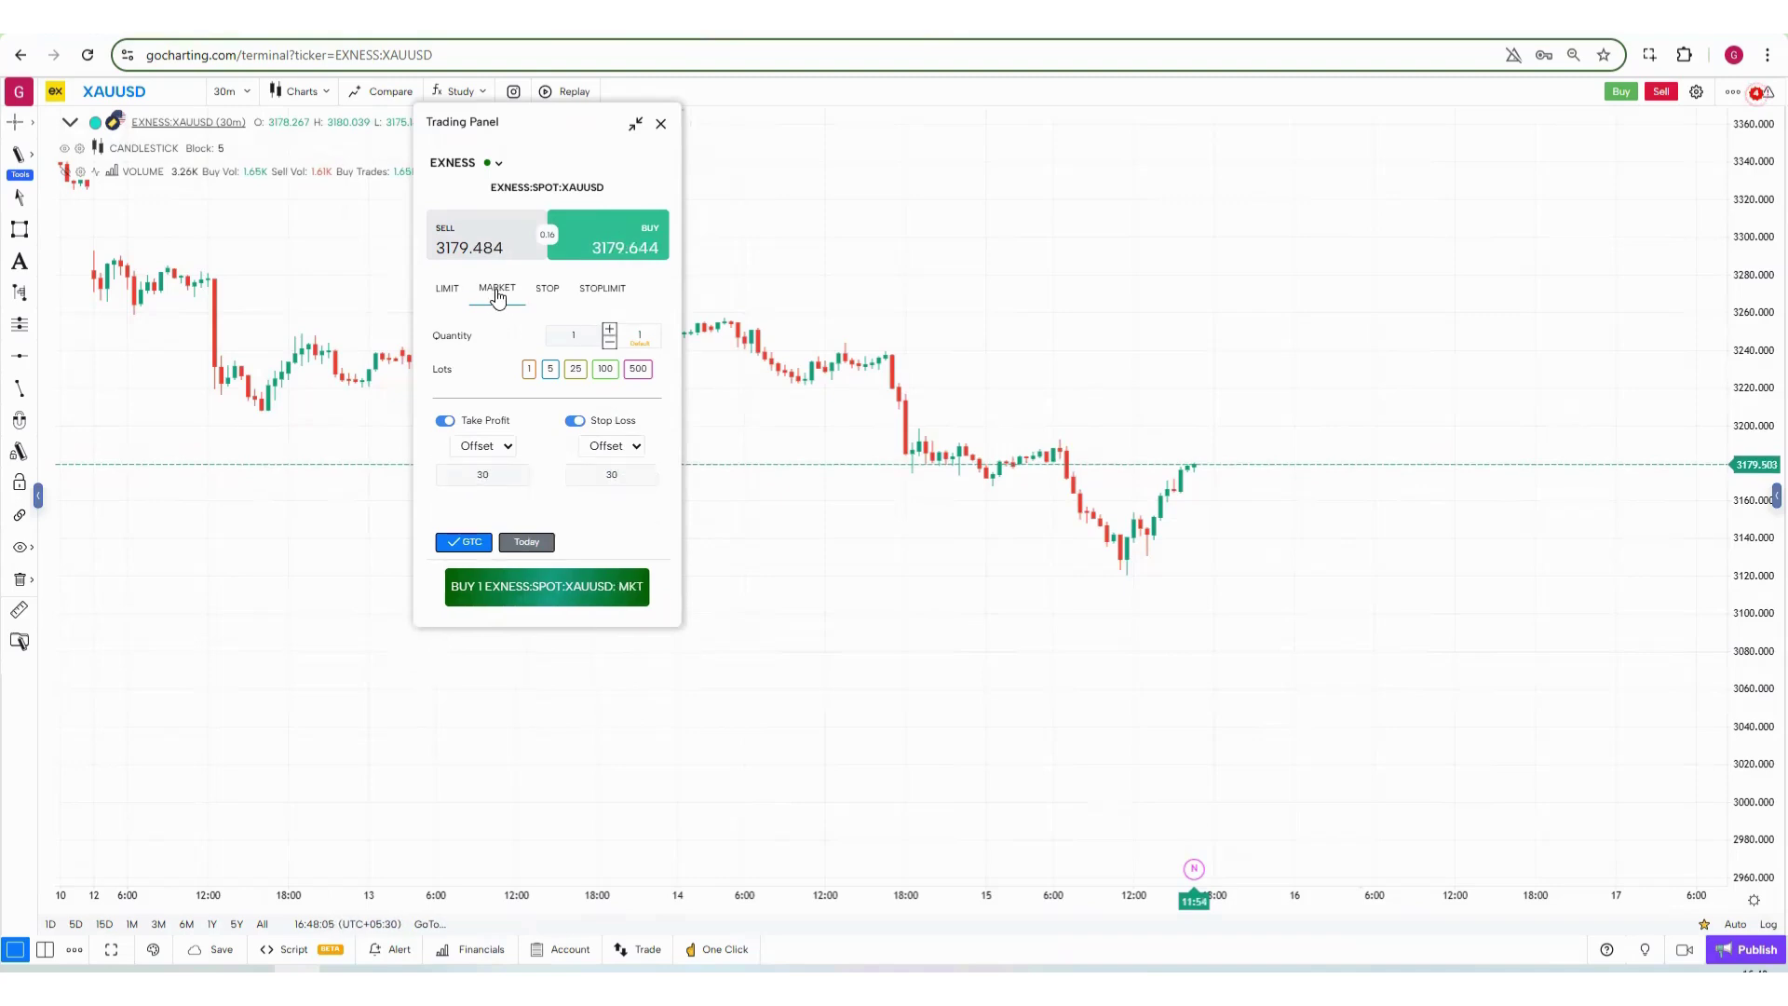
{"action": "left_click", "coordinate": [559, 589]}
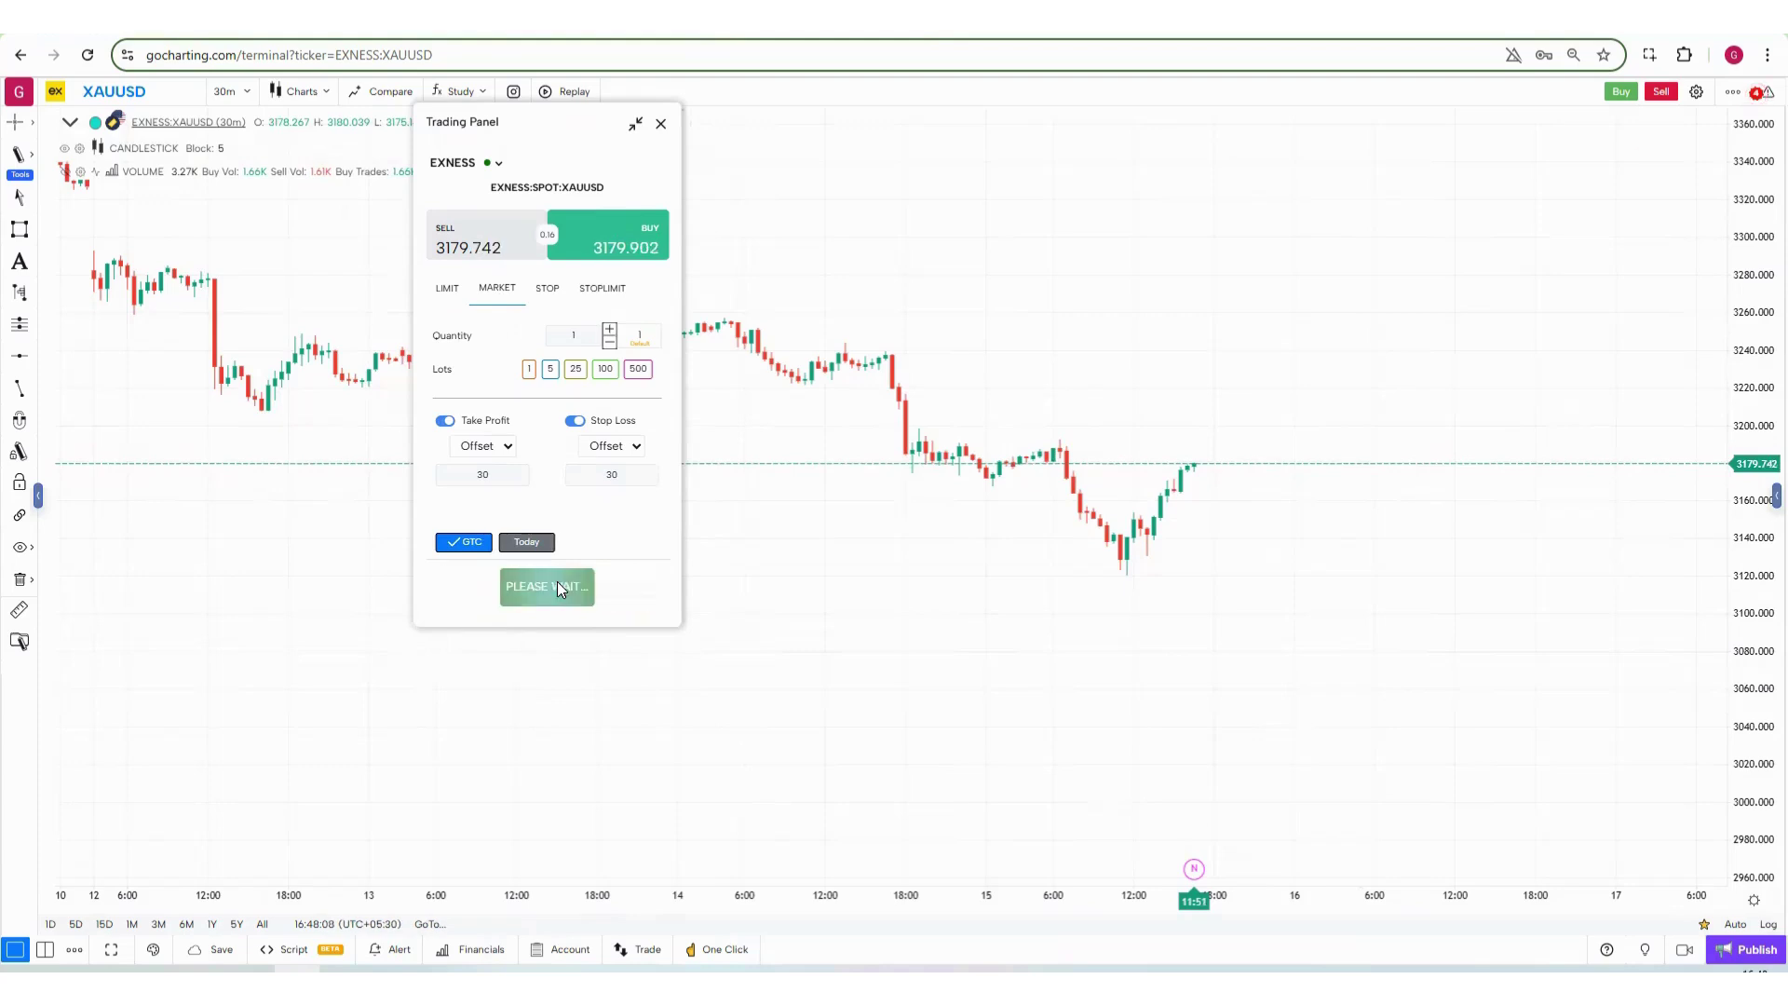
{"action": "left_click", "coordinate": [663, 125]}
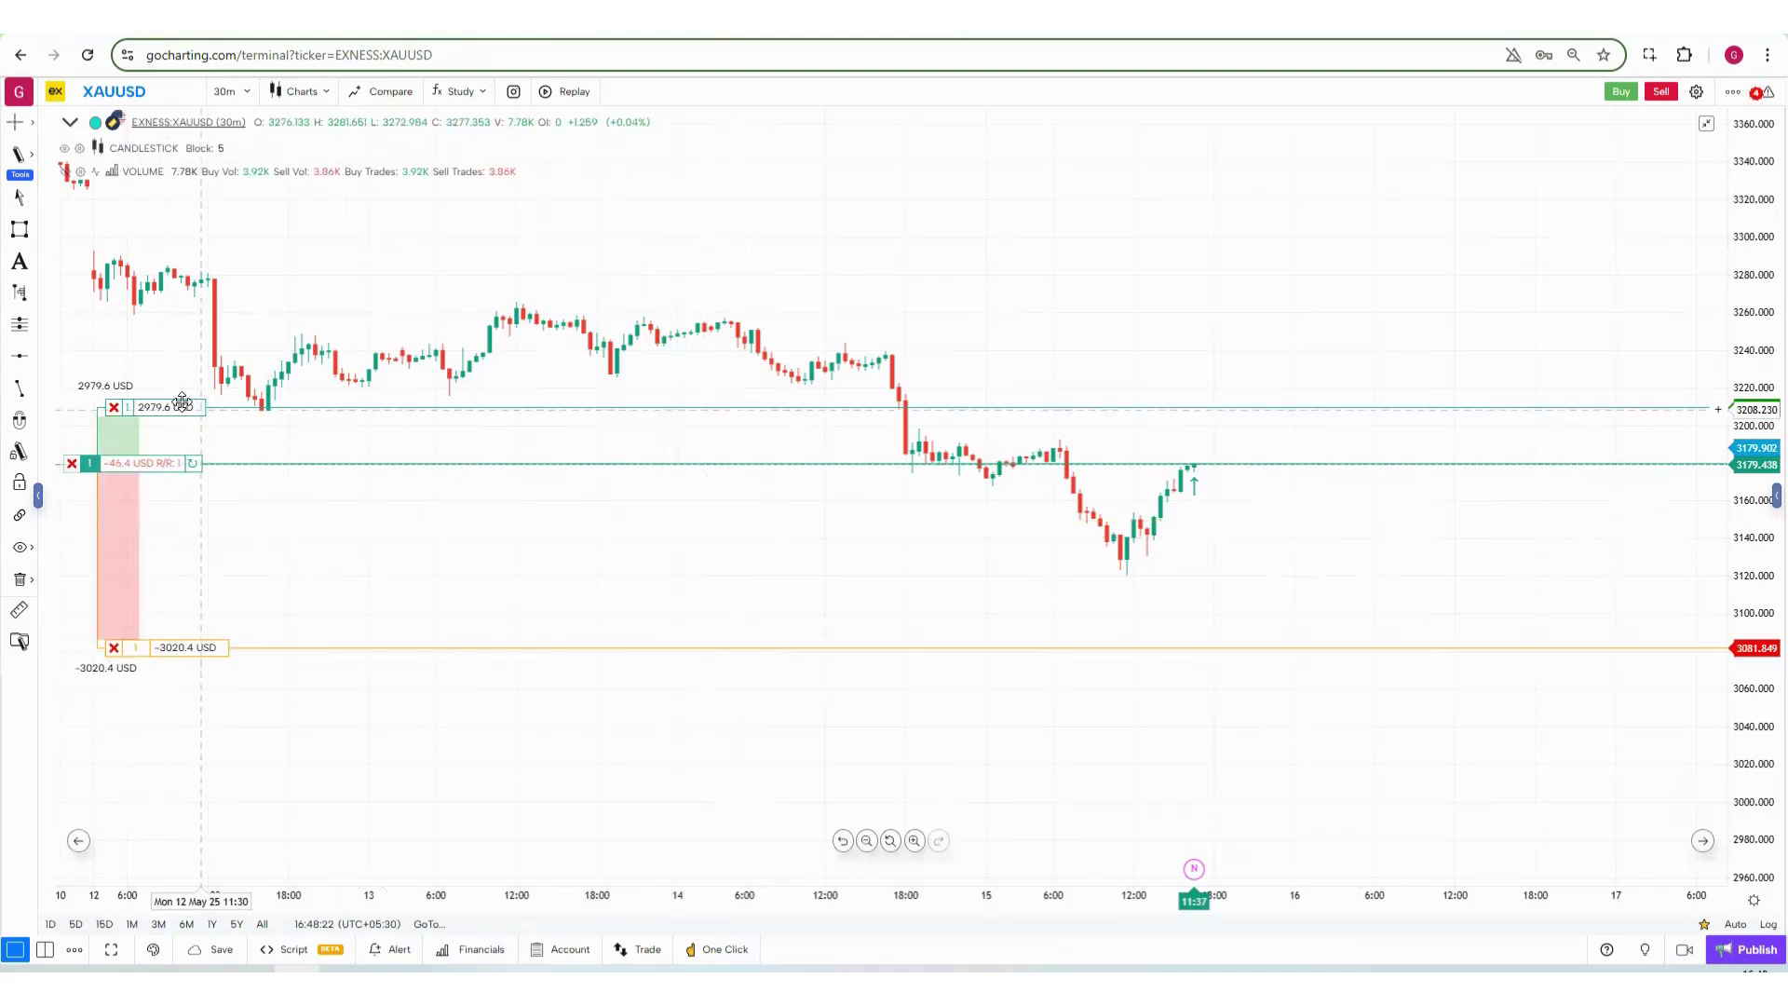
Drag the take-profit line higher, then confirm closing the XAUUSD buy position.
{"action": "left_click_drag", "start_coordinate": [182, 401], "coordinate": [186, 237]}
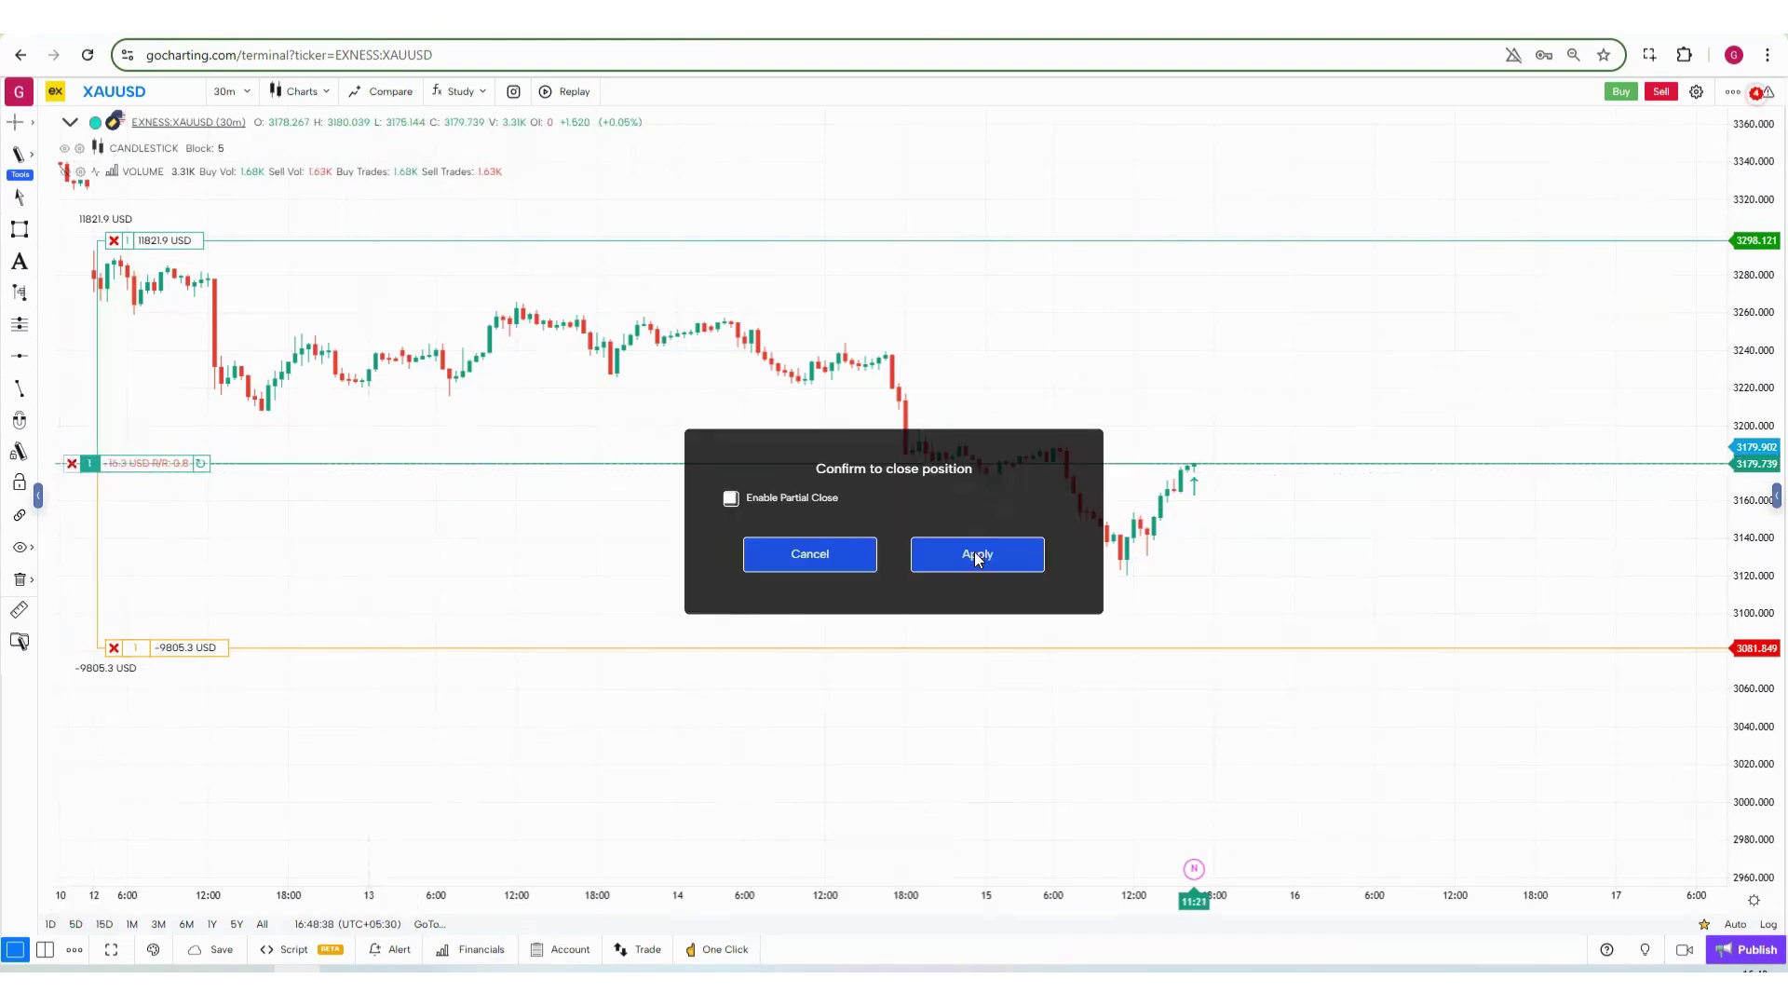
{"action": "left_click", "coordinate": [975, 556]}
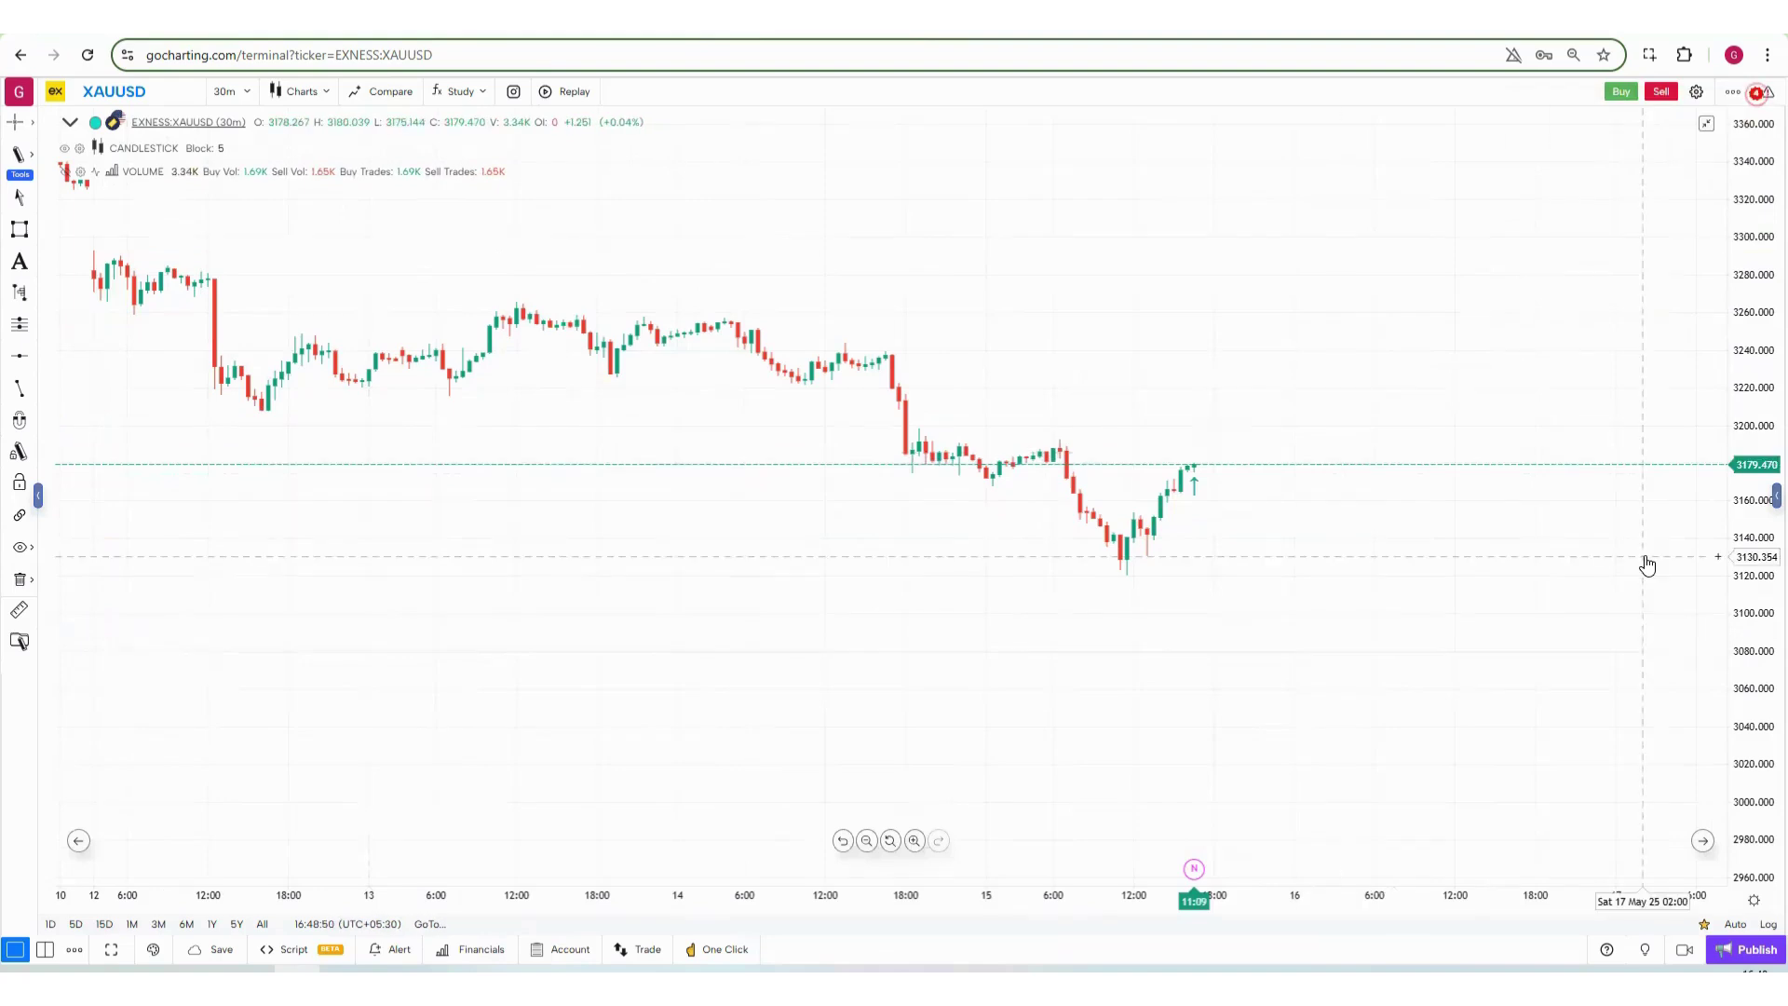
Place an XAUUSD buy limit order at 3147.268 from the price axis.
{"action": "left_click", "coordinate": [1718, 527]}
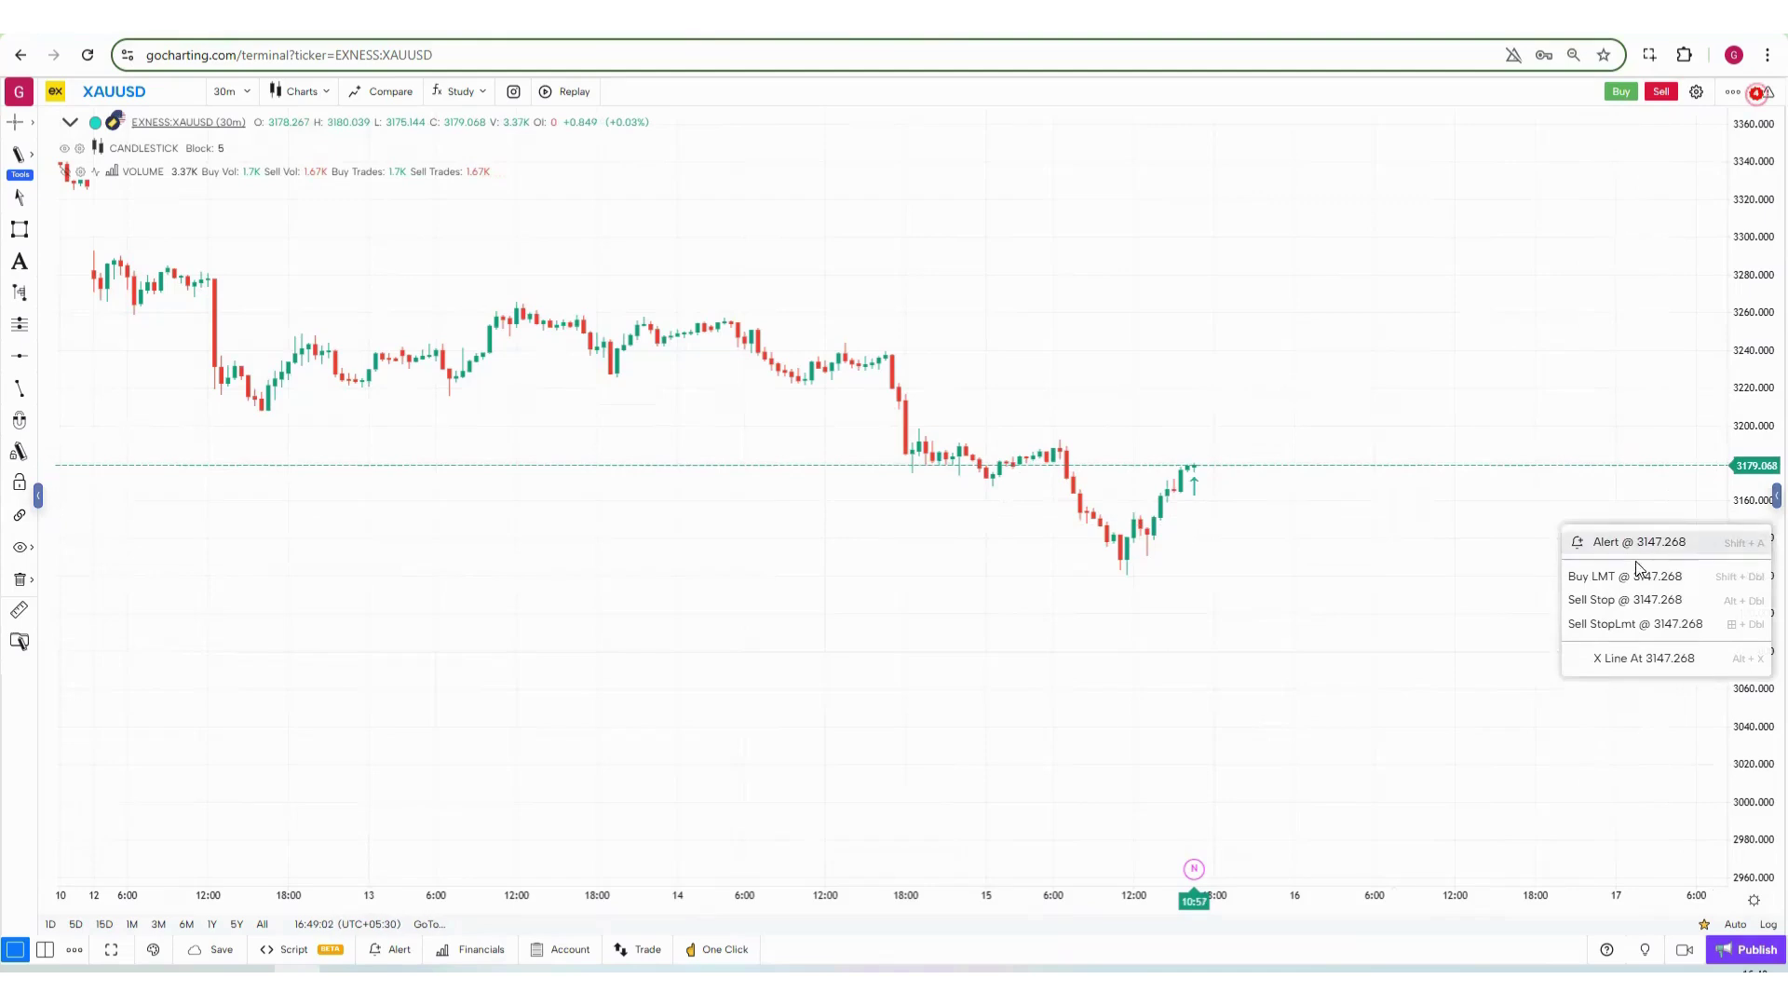
{"action": "left_click", "coordinate": [1604, 586]}
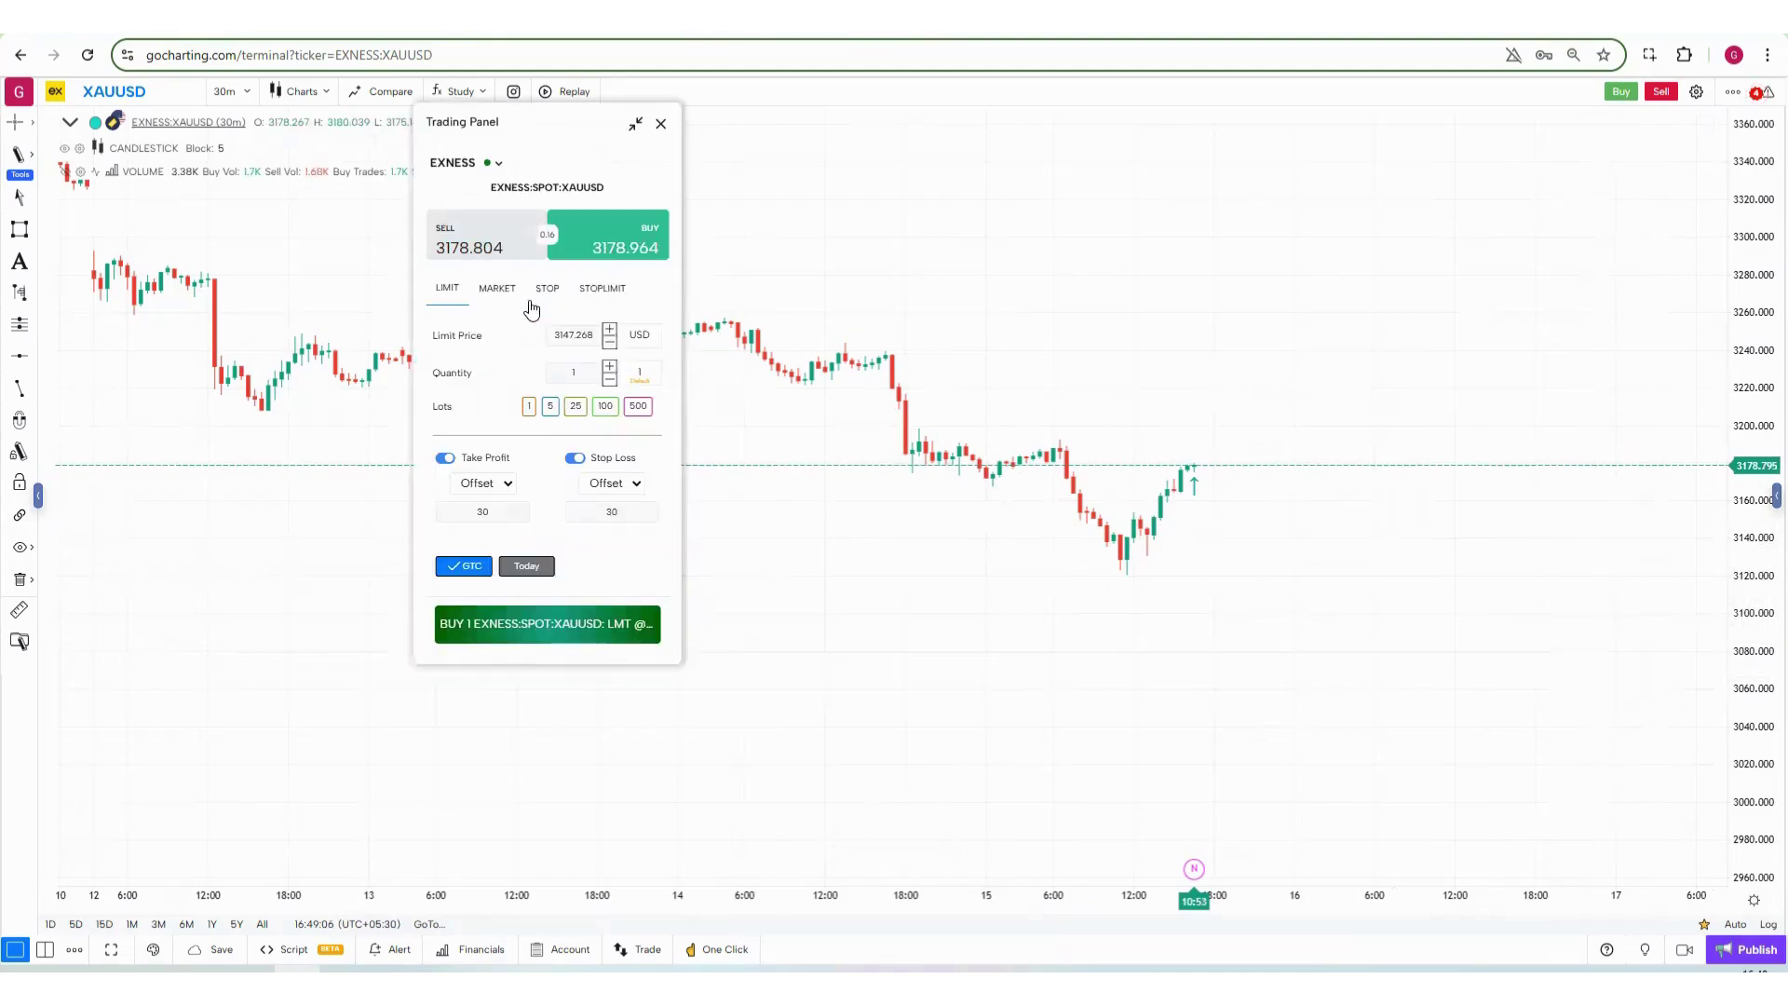
{"action": "left_click", "coordinate": [557, 624]}
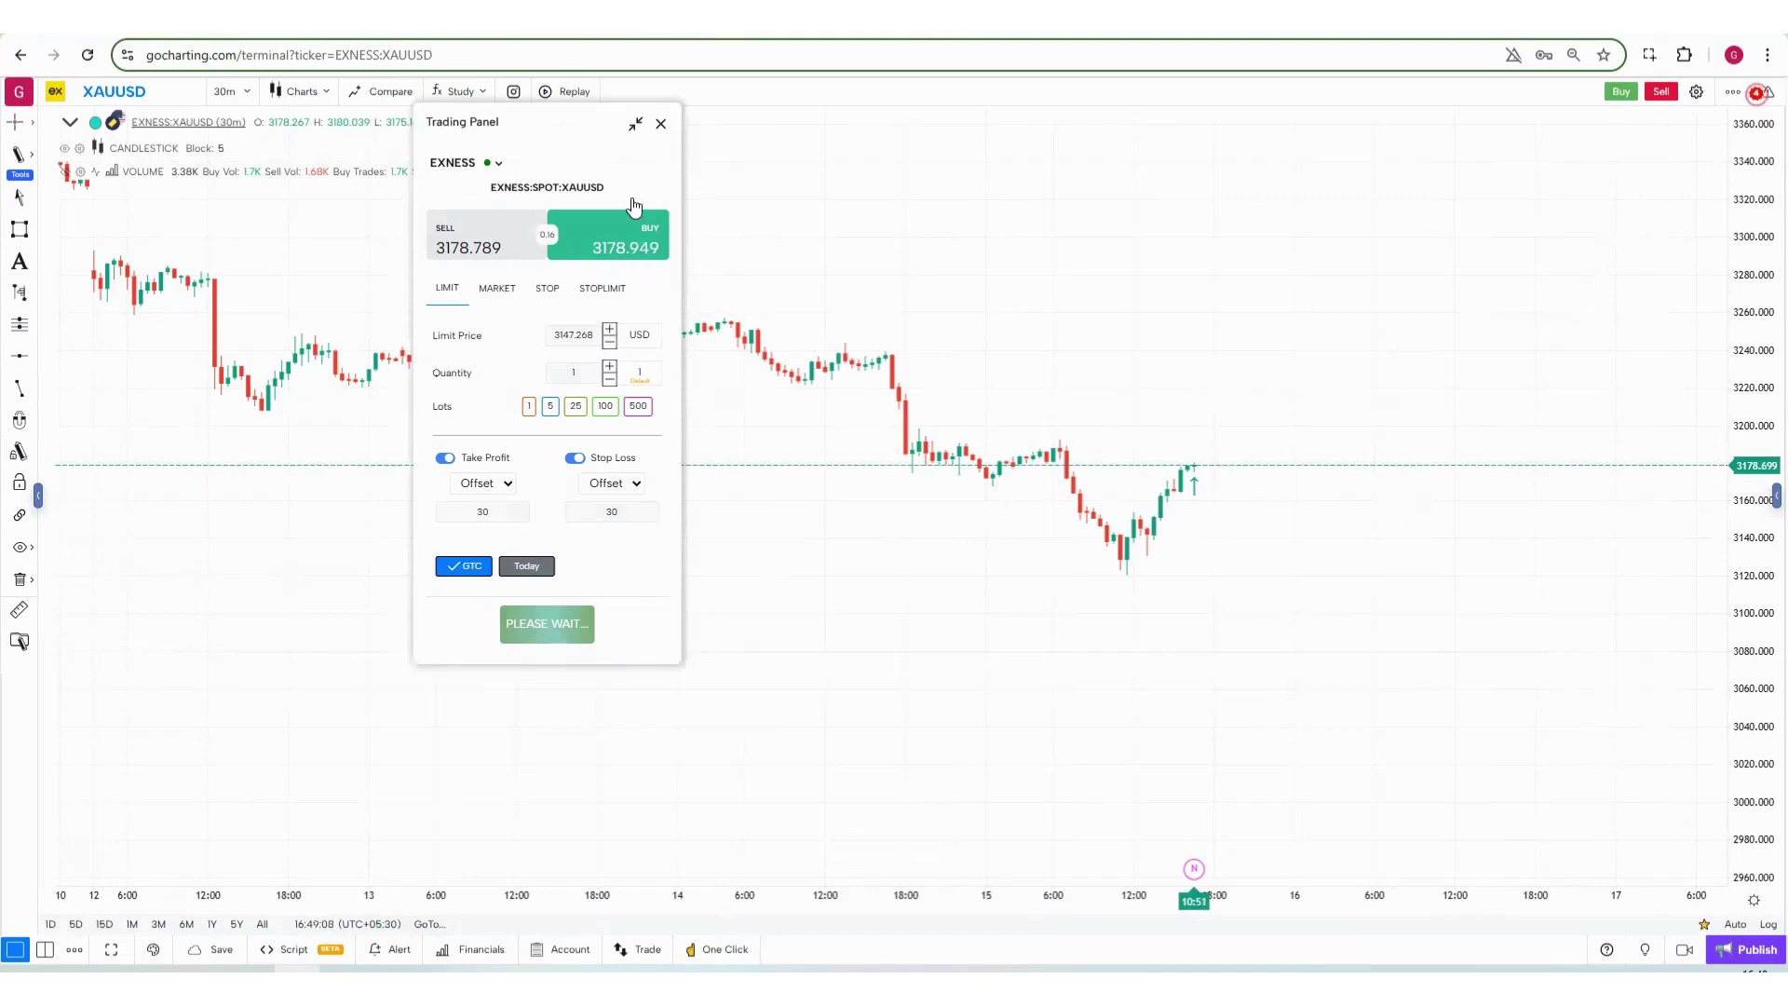
{"action": "left_click", "coordinate": [660, 123]}
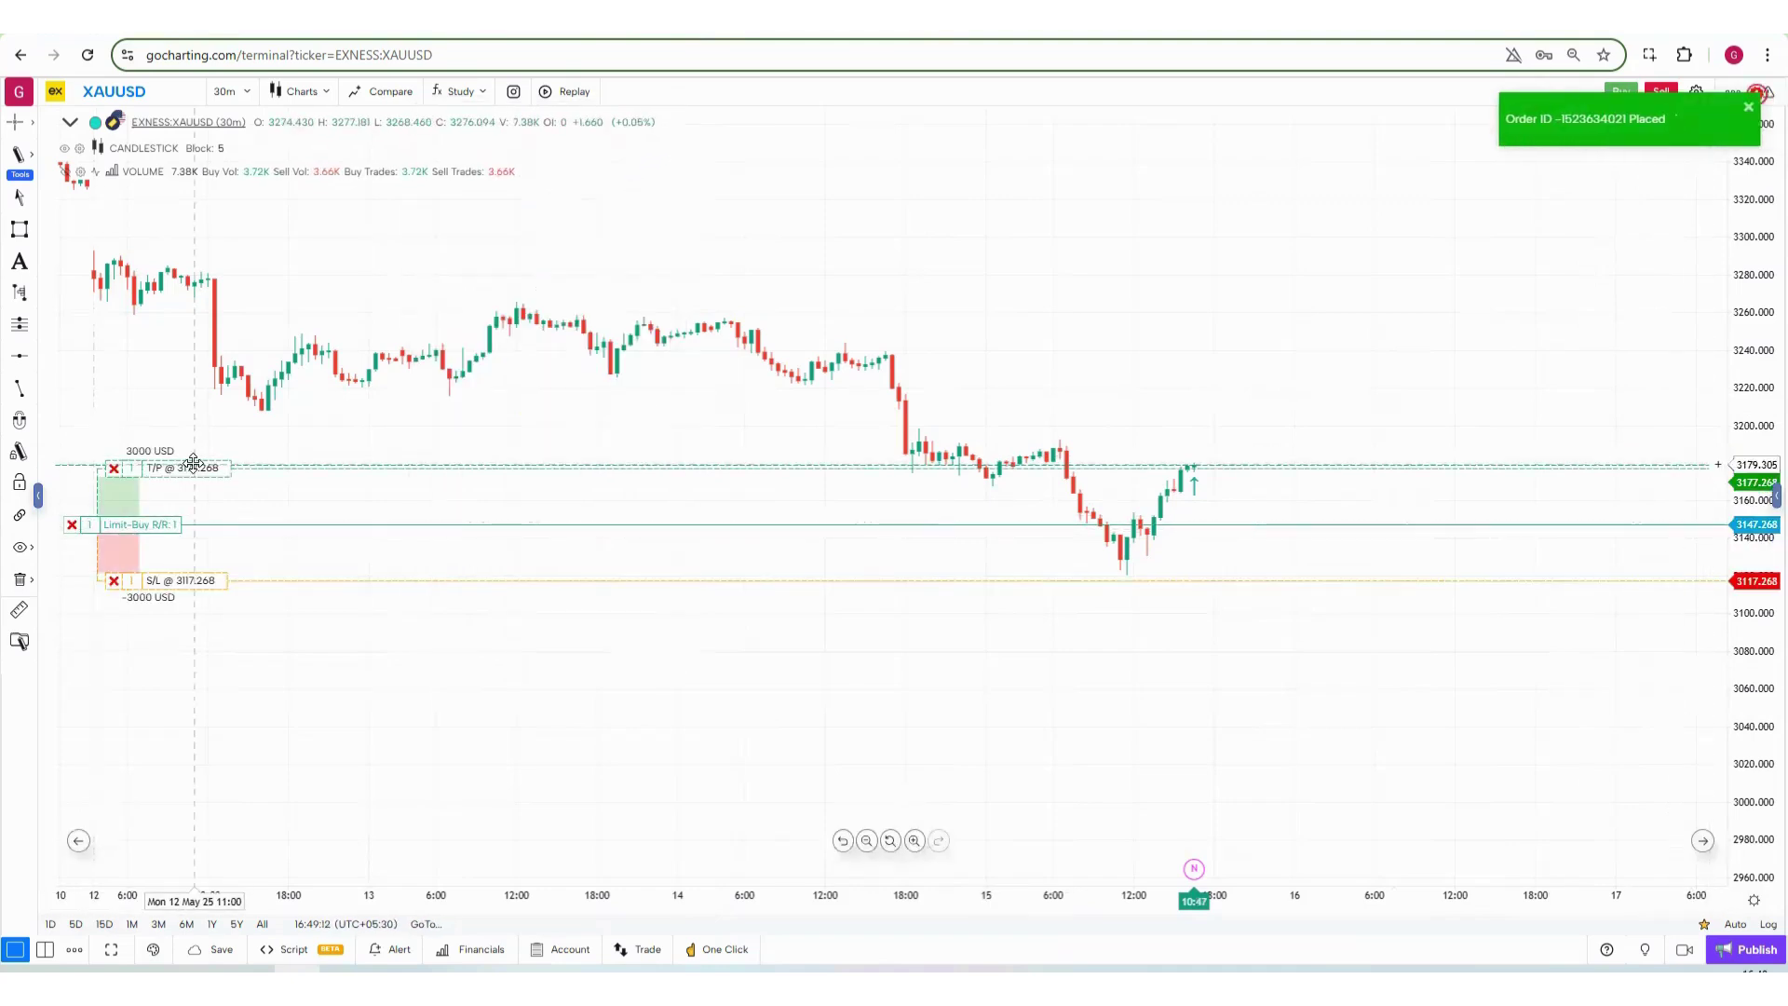
Raise the pending order's take profit to 3276.76, then delete the limit buy.
{"action": "left_click_drag", "start_coordinate": [192, 463], "coordinate": [193, 280]}
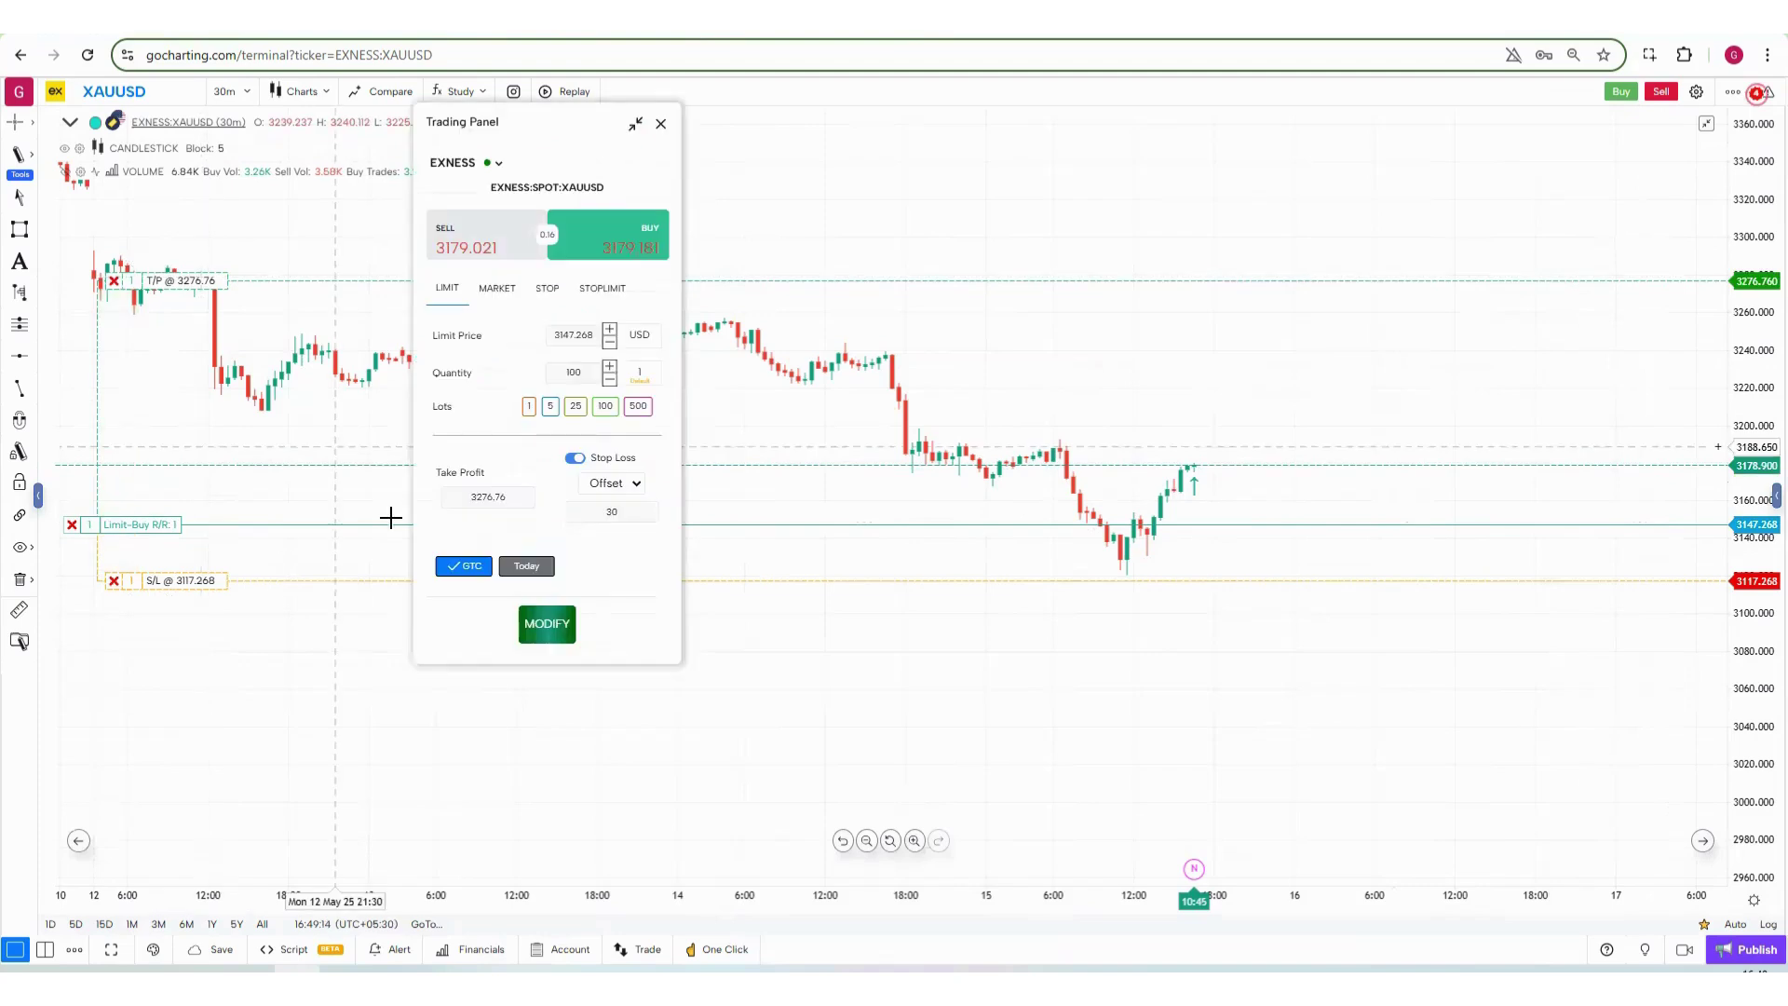
{"action": "left_click", "coordinate": [524, 628]}
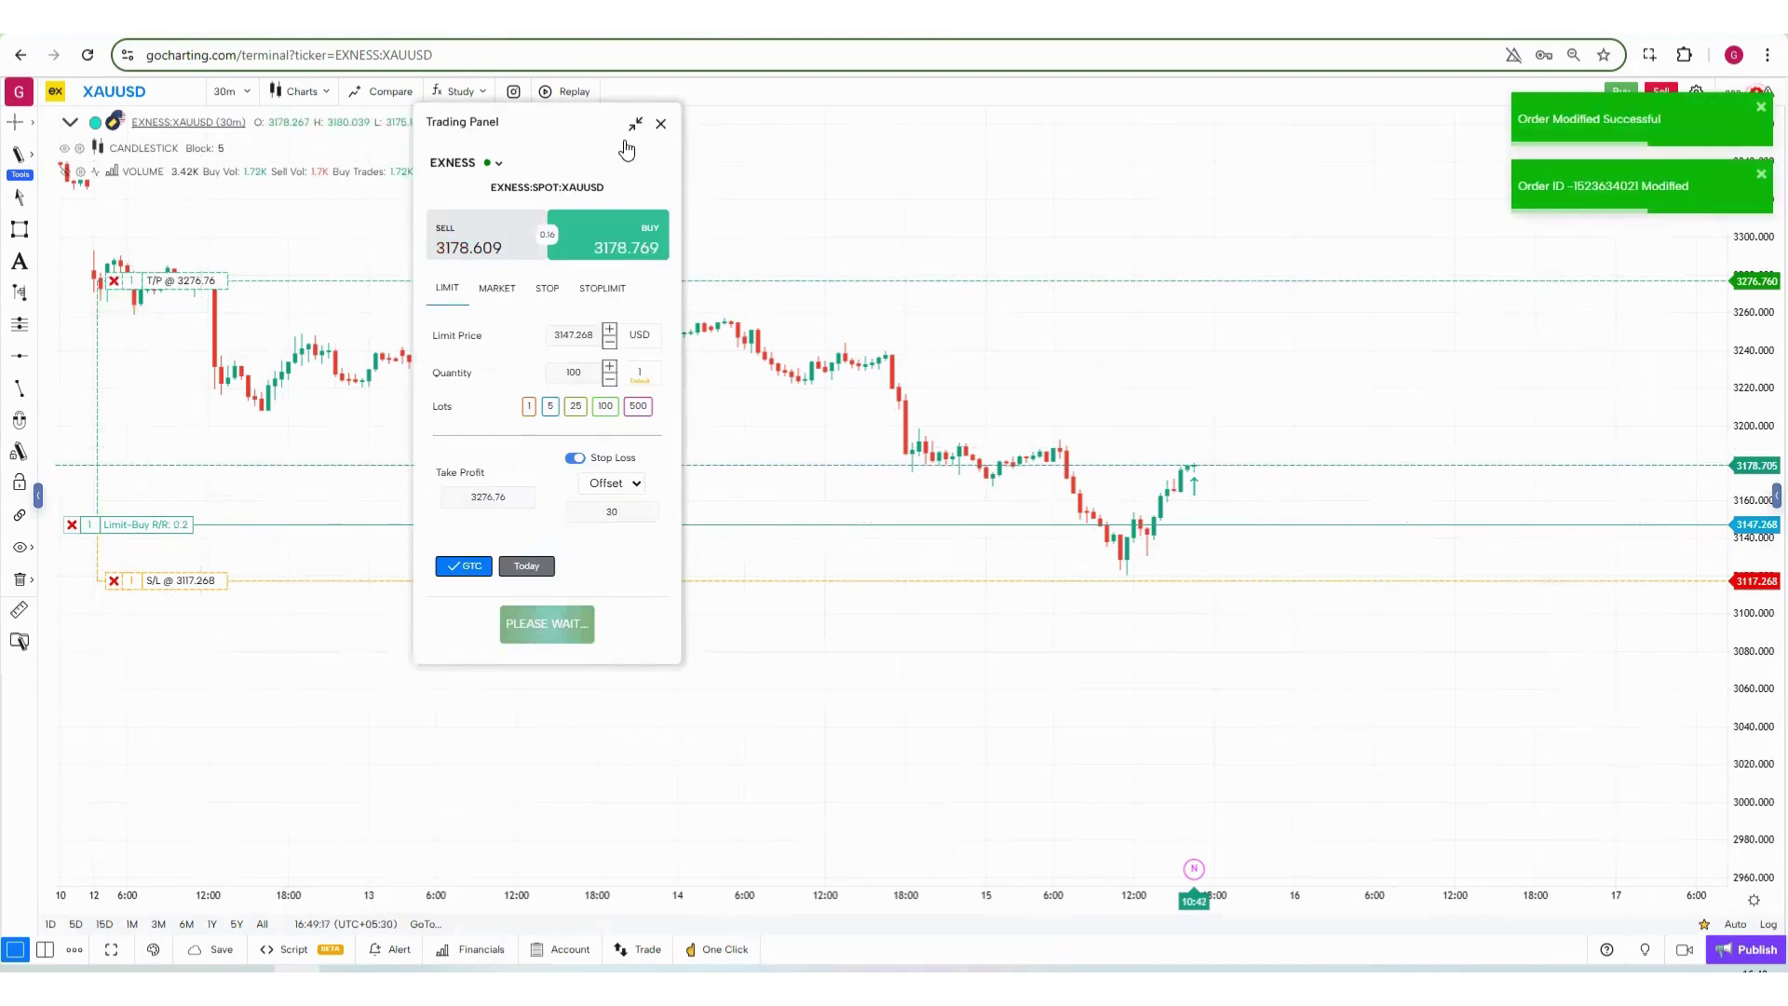
{"action": "left_click", "coordinate": [73, 525]}
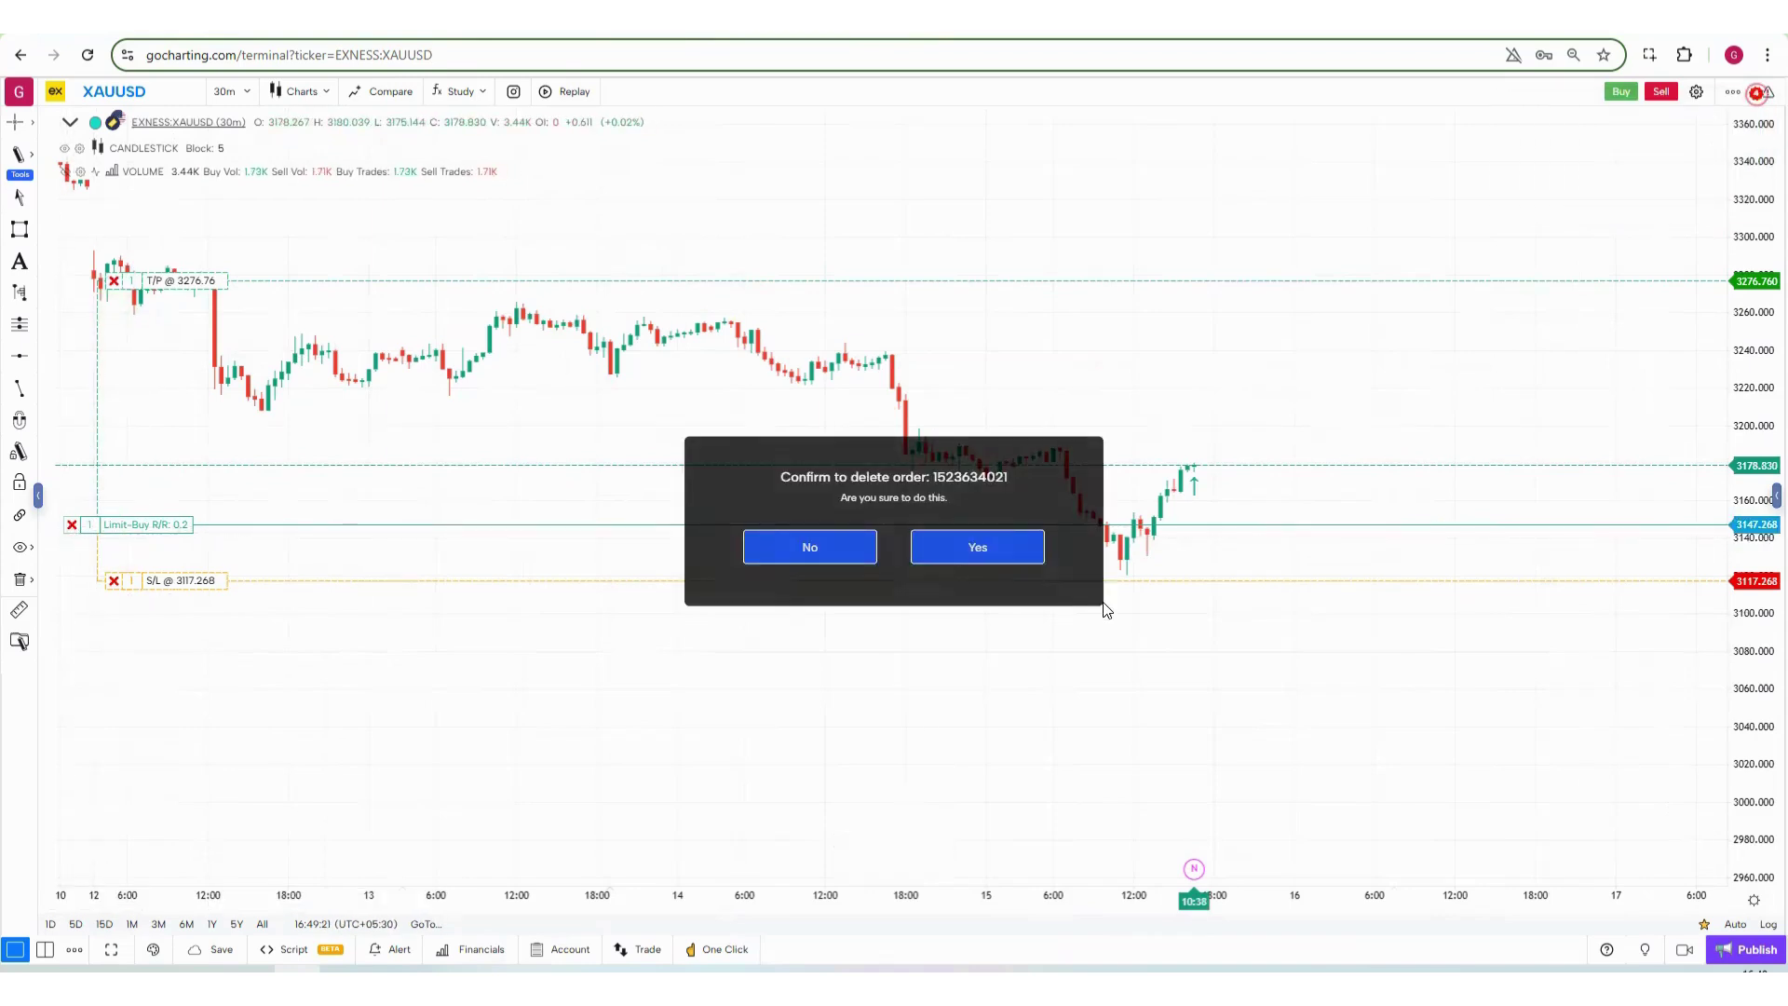
{"action": "left_click", "coordinate": [995, 550]}
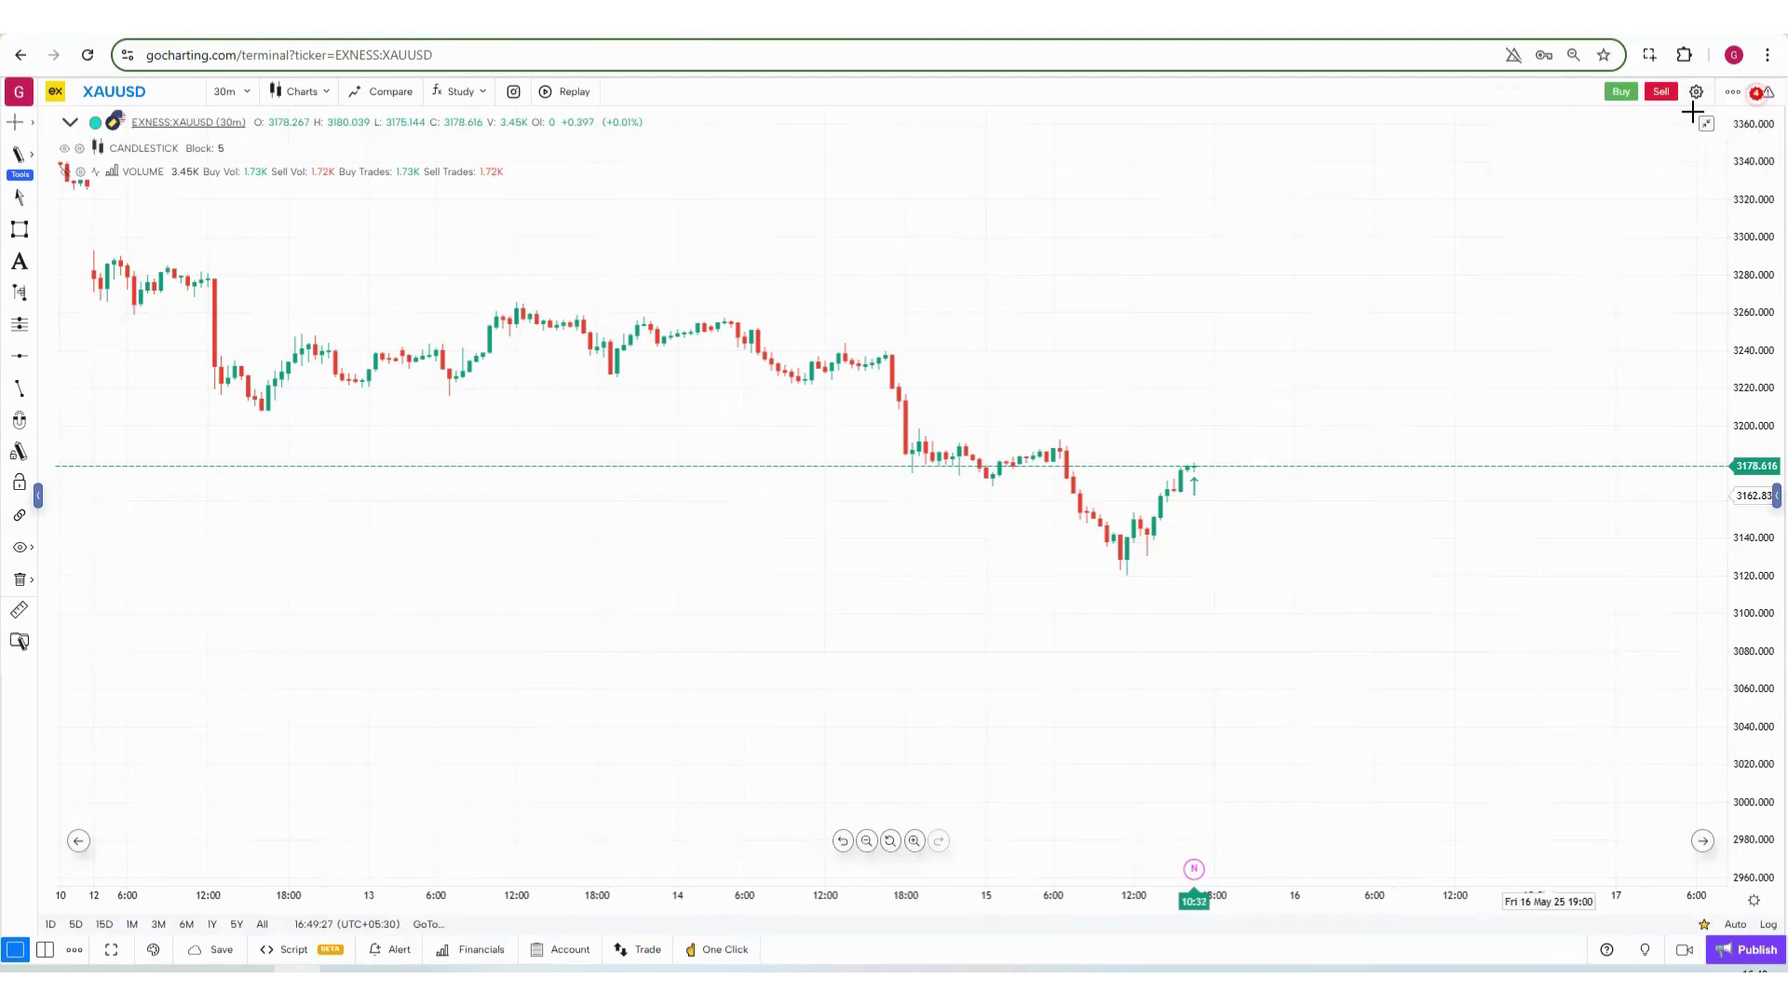
Open the chart's Trading settings and toggle Quick Trade Mode.
{"action": "left_click", "coordinate": [1696, 100]}
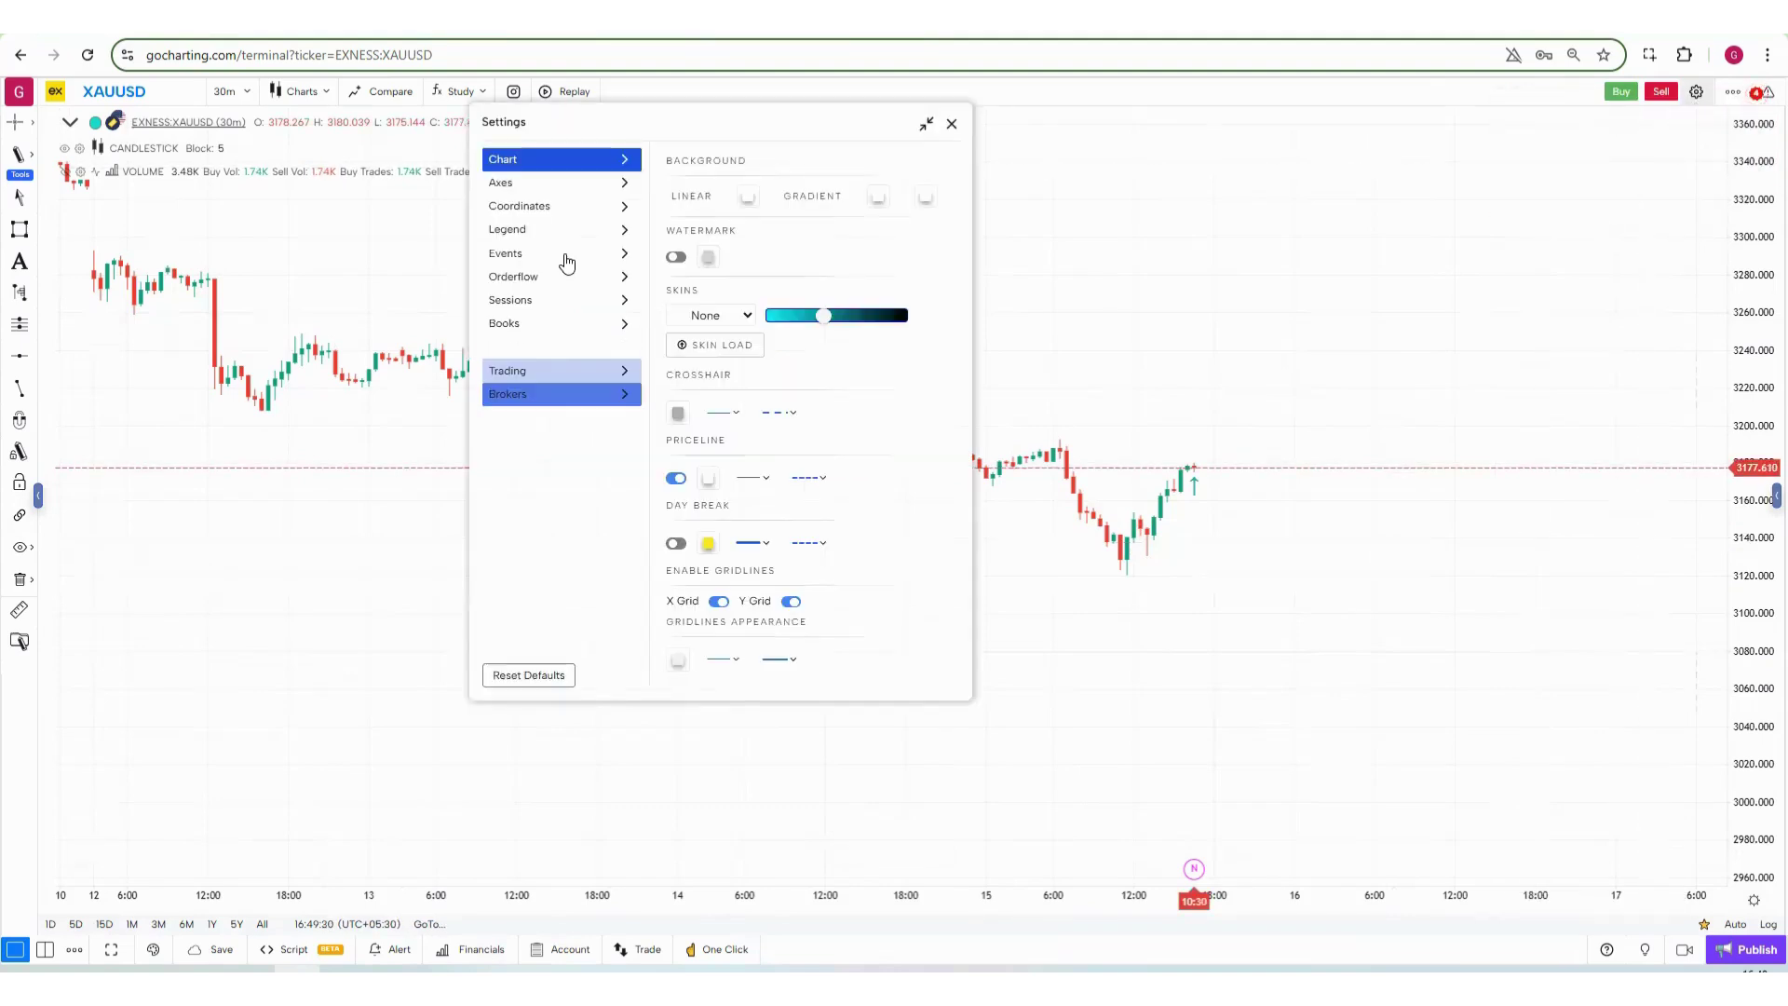
{"action": "left_click", "coordinate": [546, 375]}
{"action": "left_click_drag", "start_coordinate": [758, 124], "coordinate": [547, 398]}
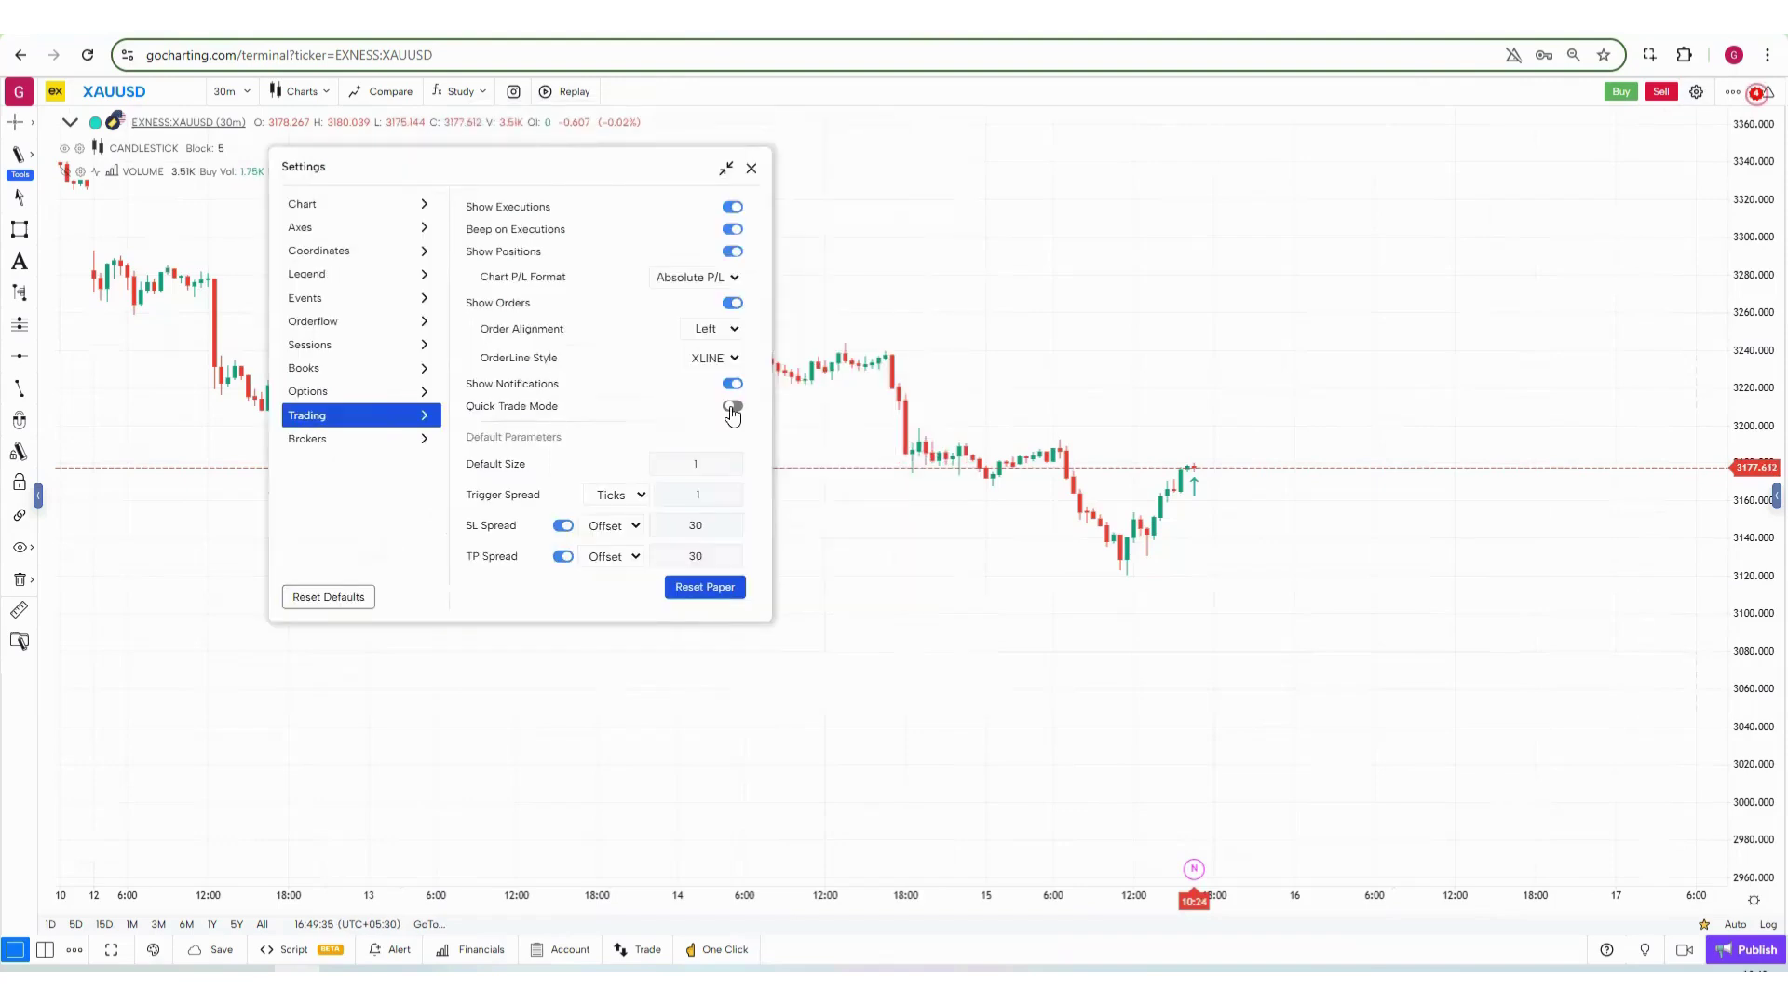
{"action": "left_click", "coordinate": [732, 407]}
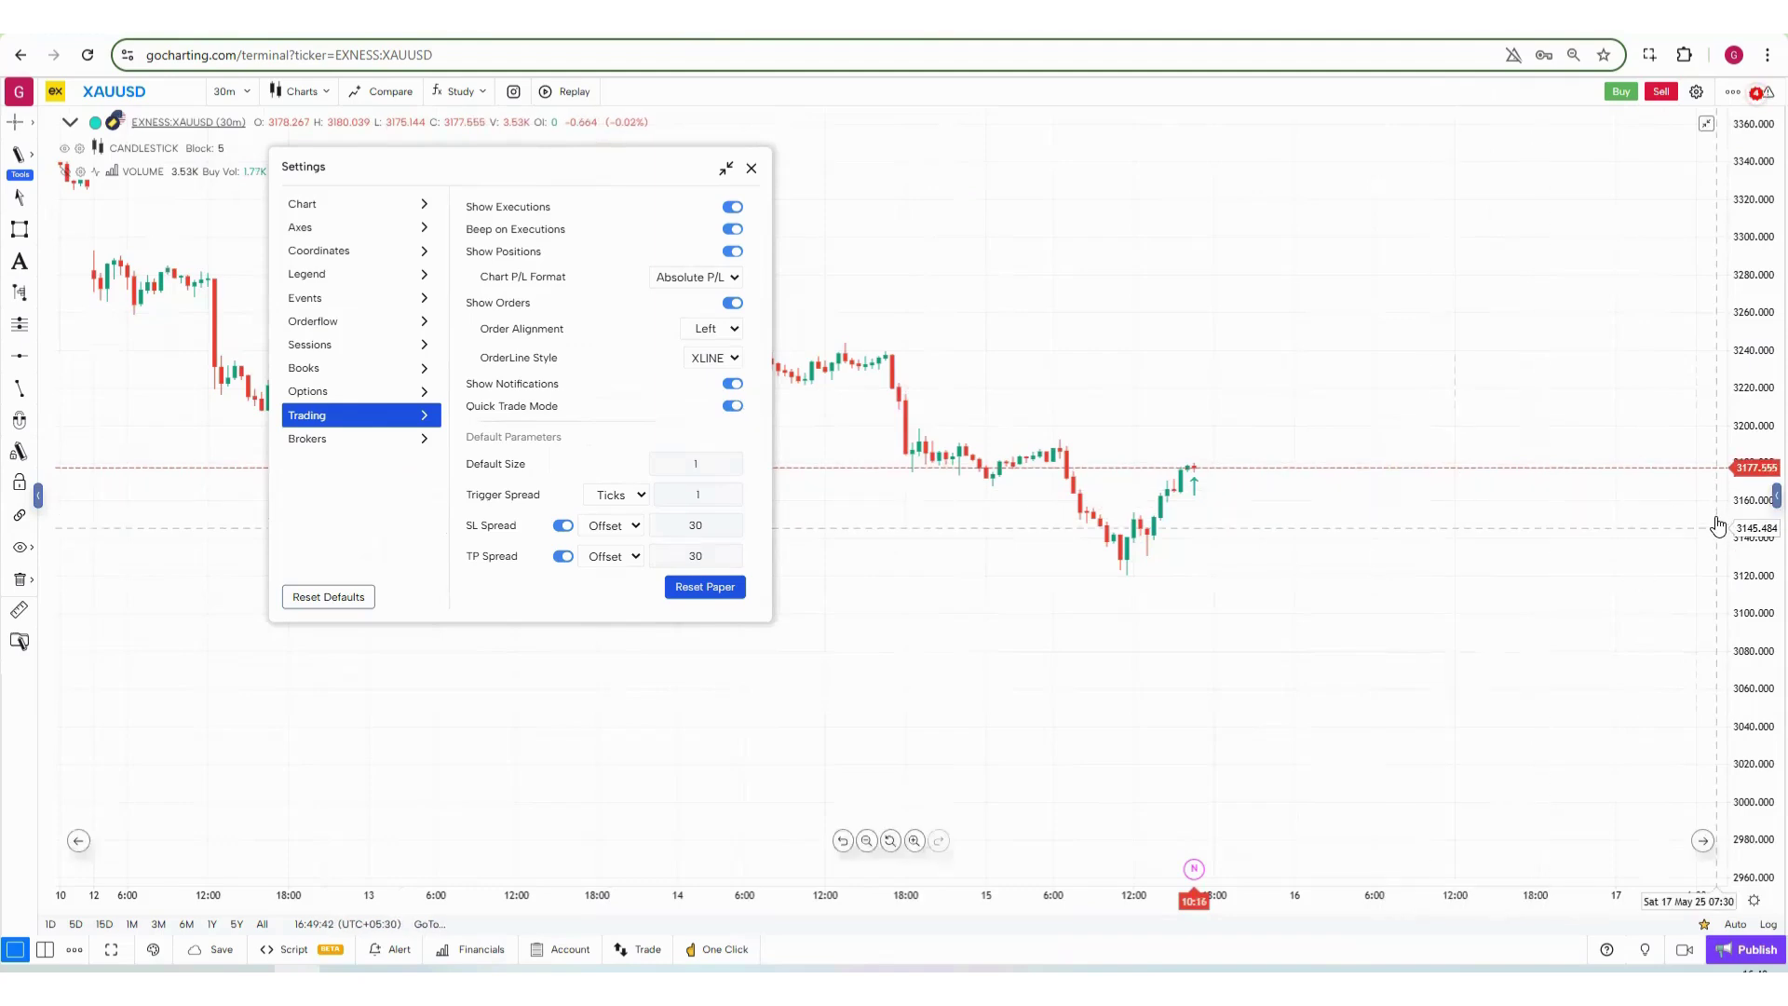
Draft a buy limit order at 3136.589 from the chart's right-click menu, discarding an earlier 3151.719 ticket.
{"action": "right_click", "coordinate": [1623, 580]}
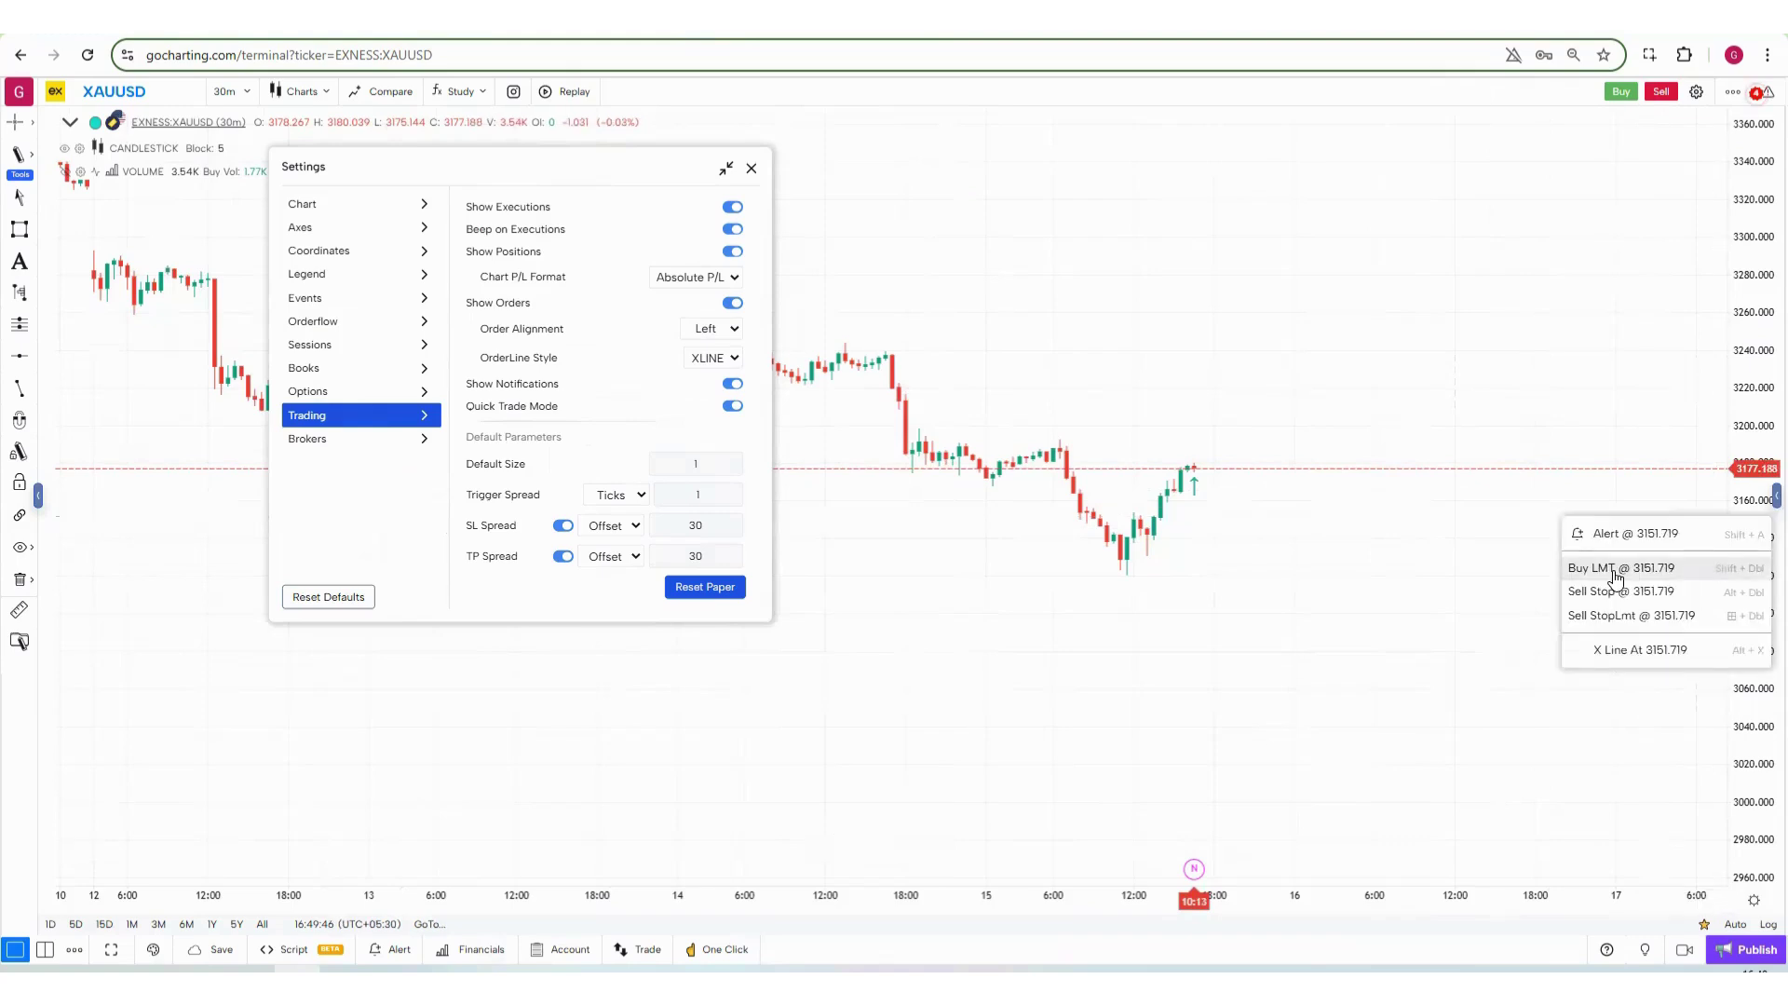
{"action": "left_click", "coordinate": [1623, 93]}
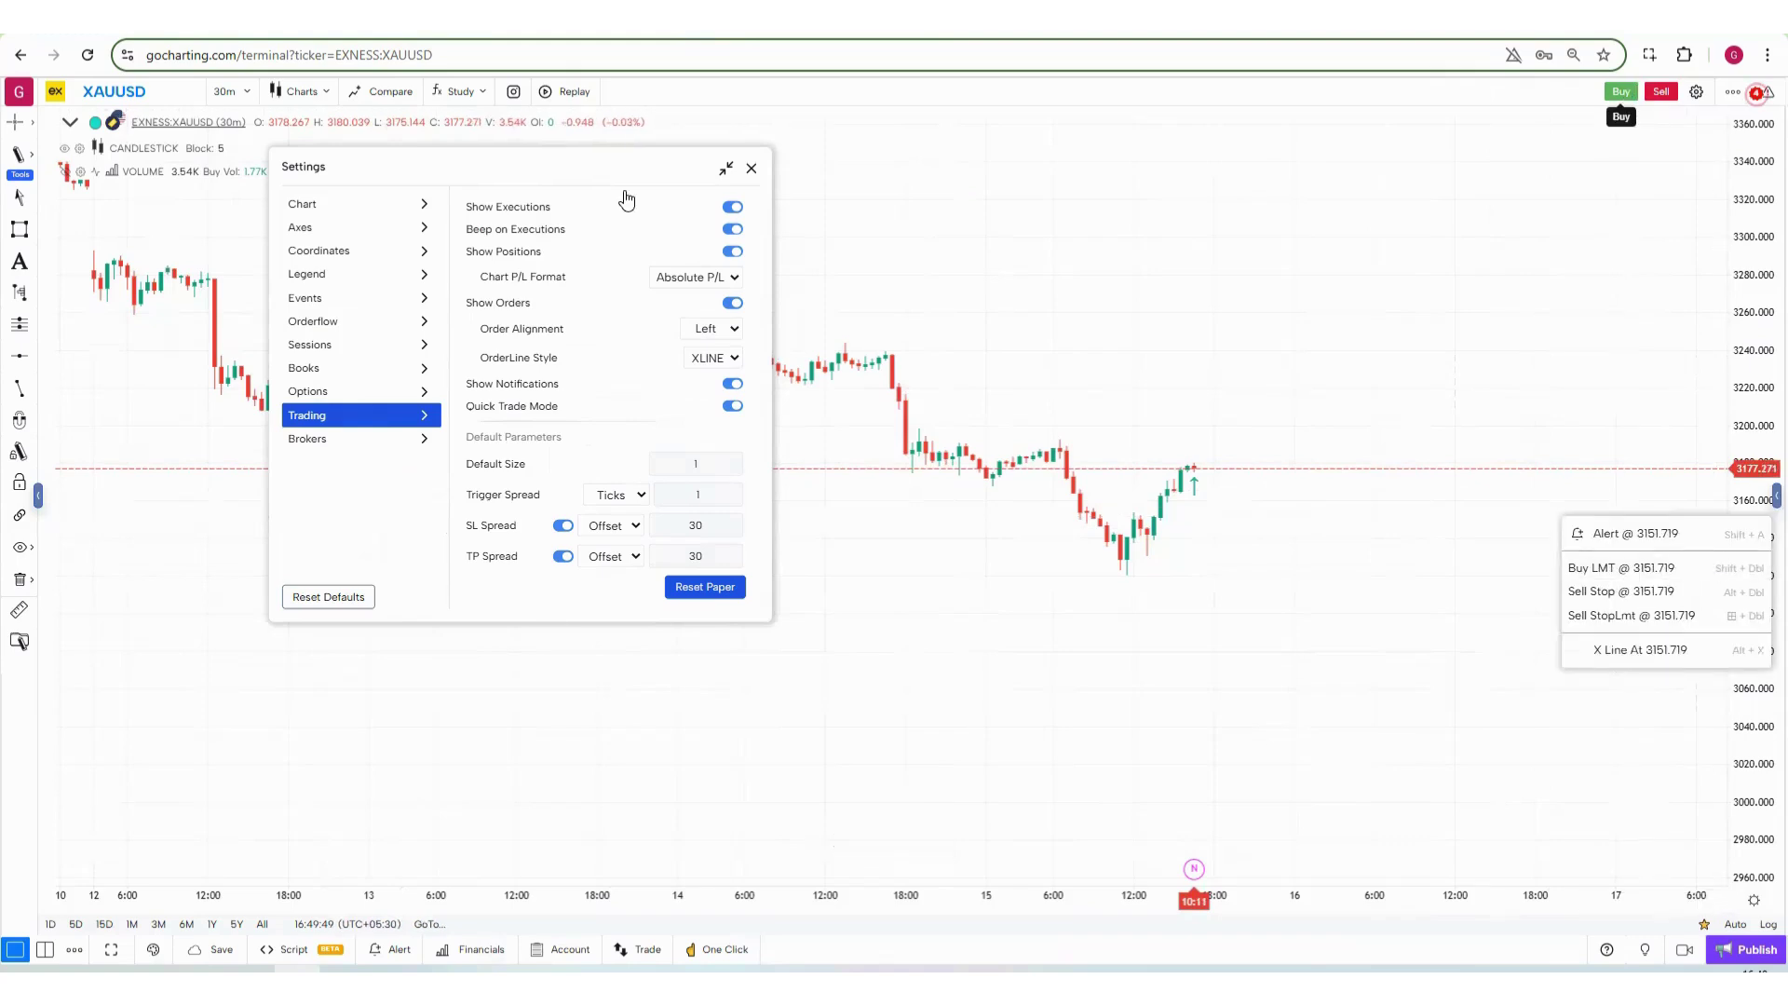
{"action": "left_click", "coordinate": [761, 470]}
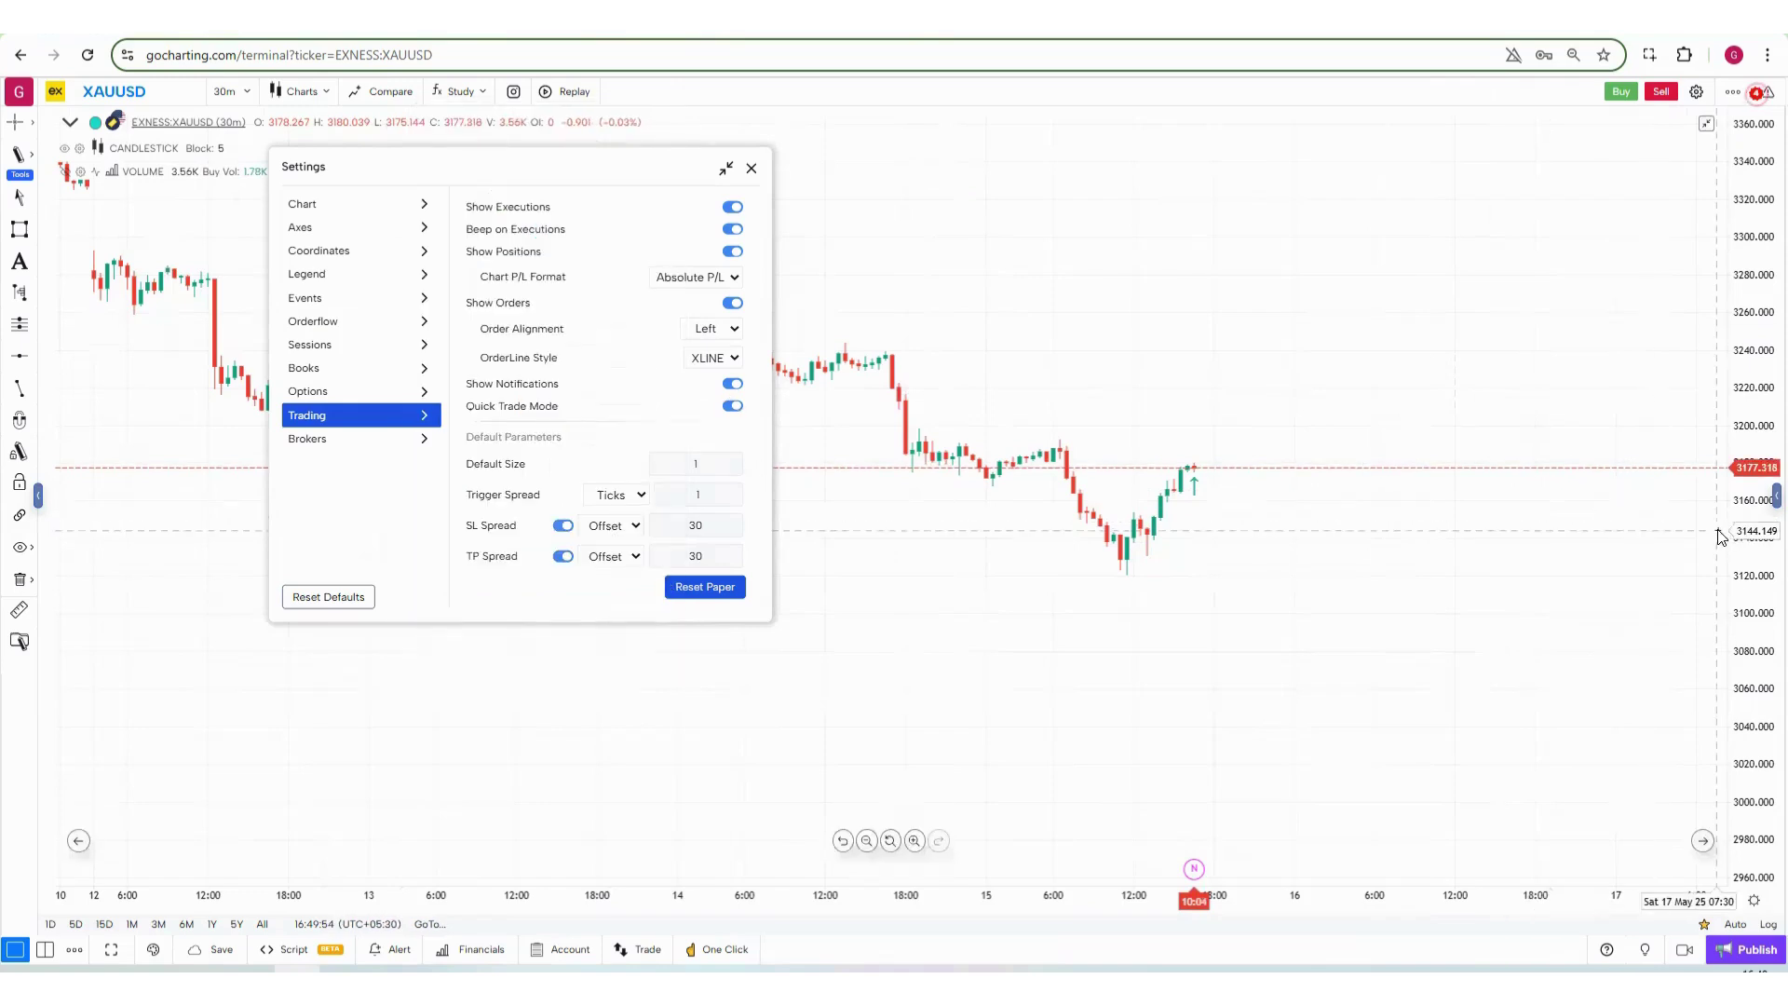
{"action": "right_click", "coordinate": [1616, 586]}
{"action": "left_click", "coordinate": [1612, 589]}
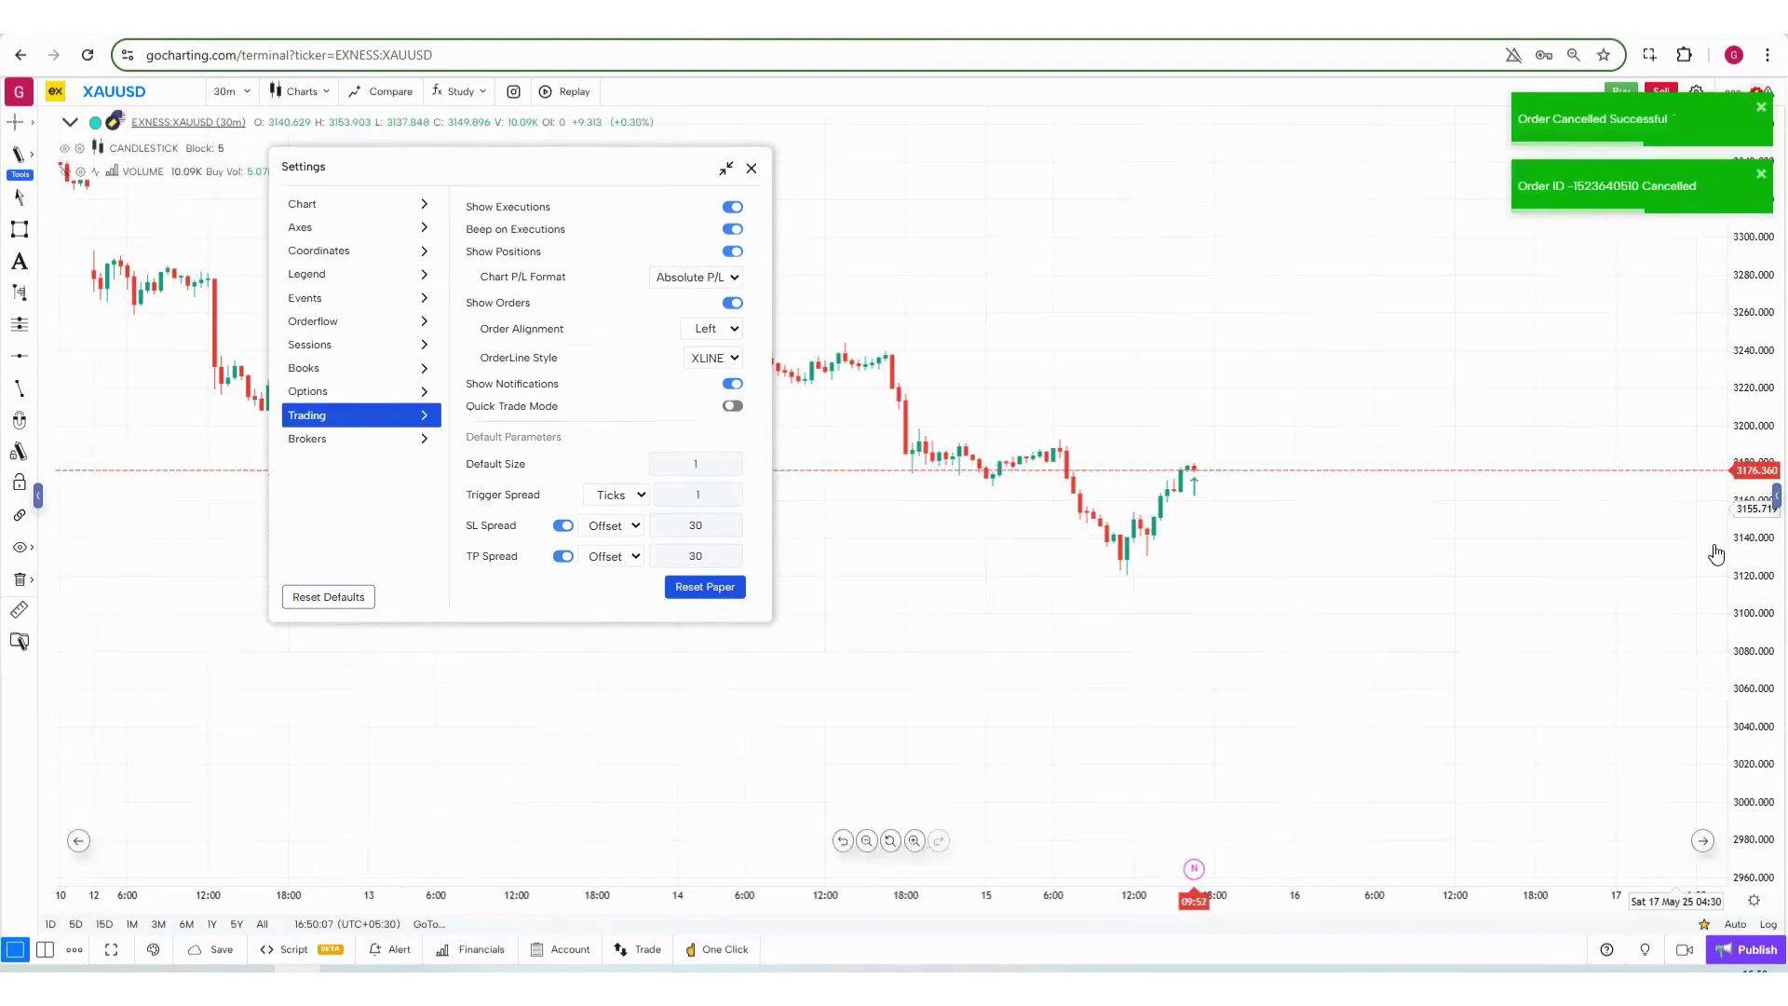
{"action": "right_click", "coordinate": [1687, 593]}
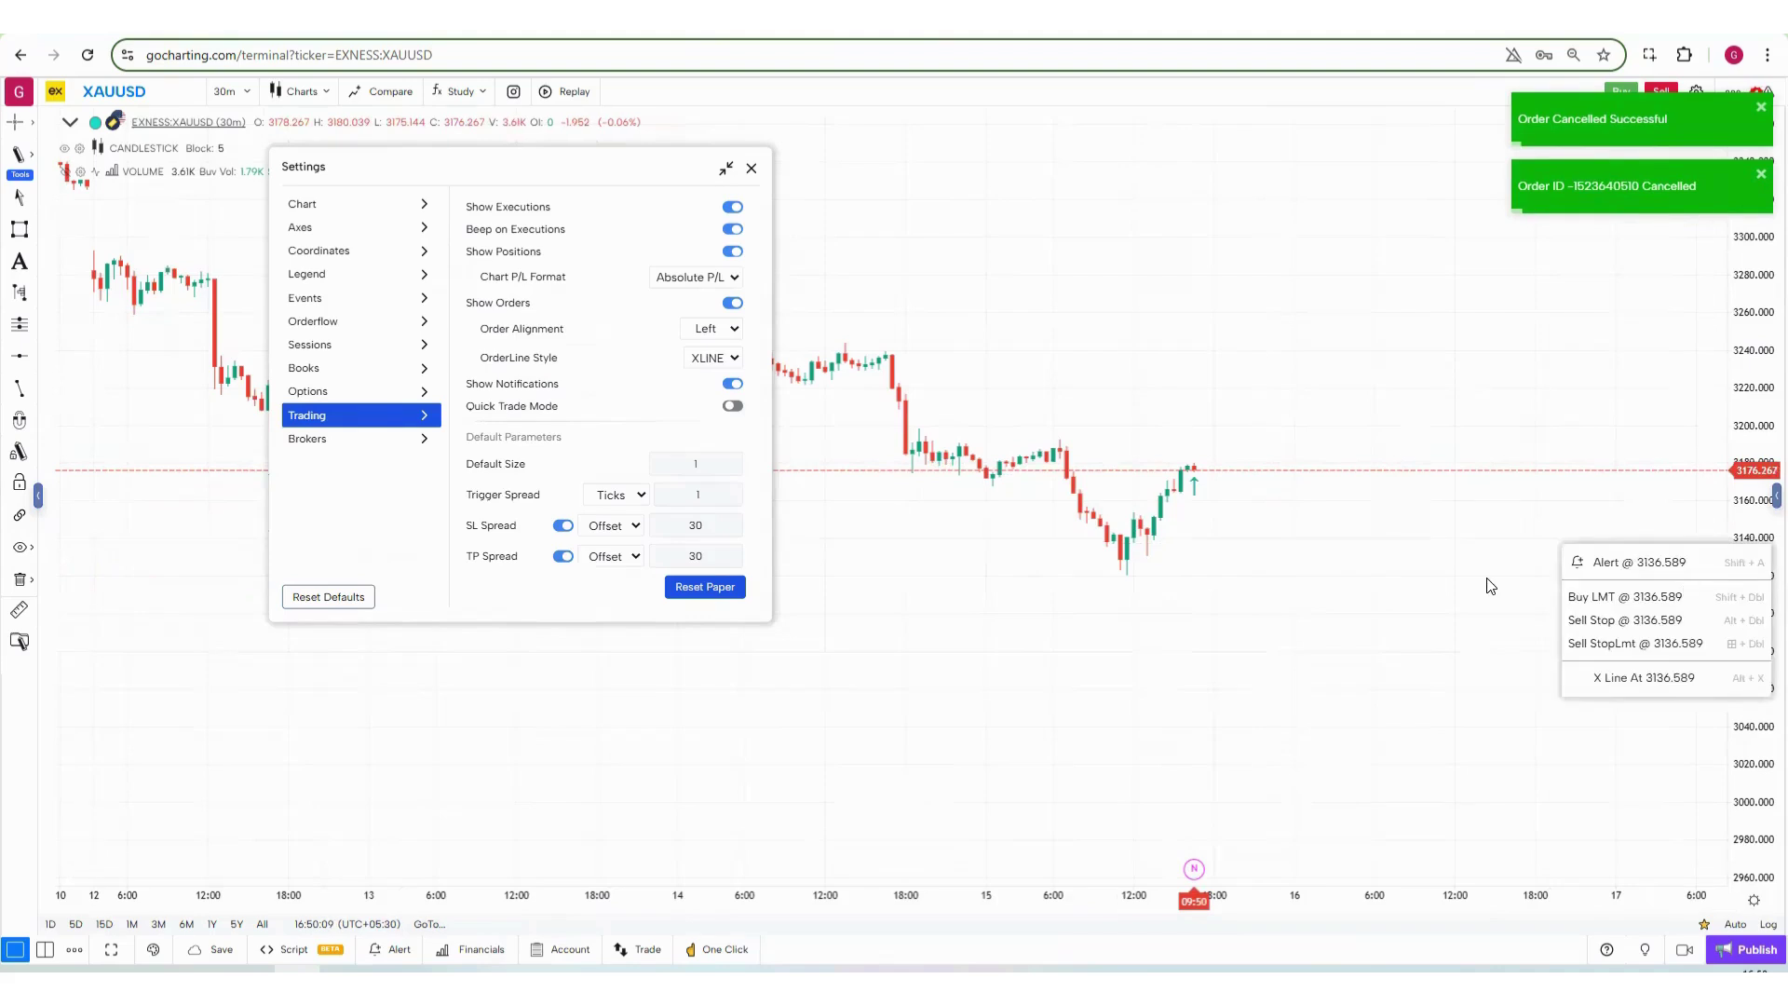
{"action": "left_click", "coordinate": [1625, 596]}
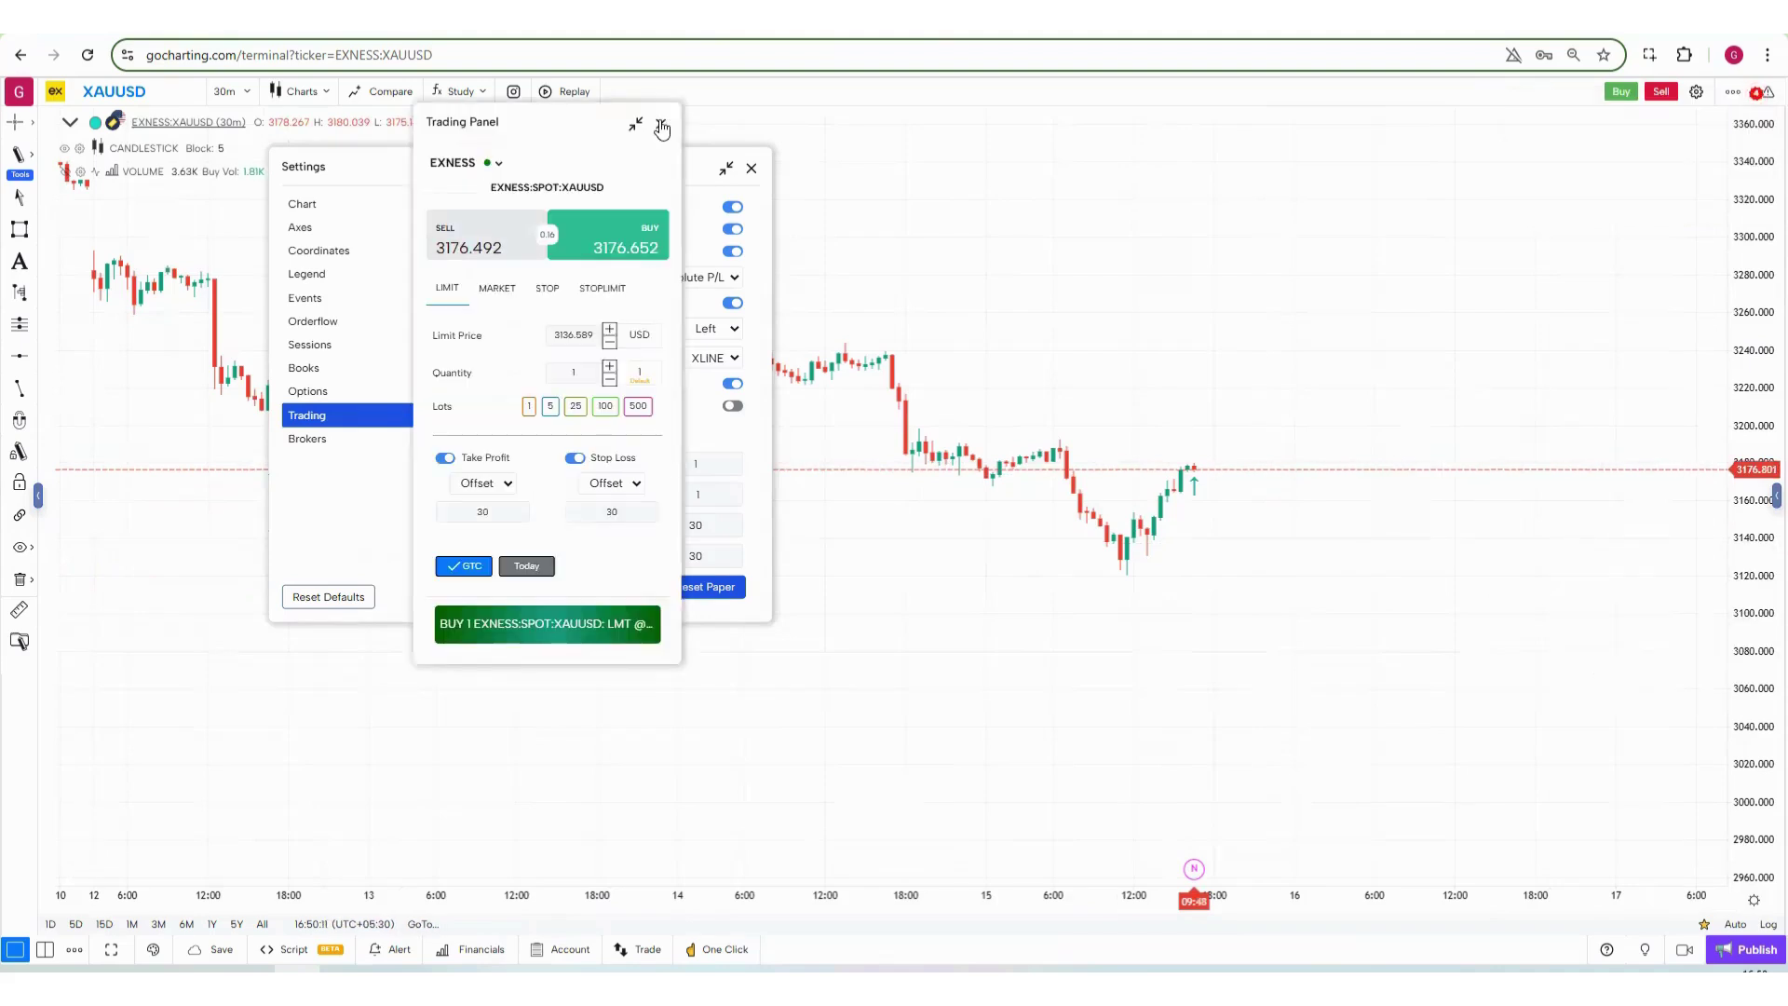
Set the default SL spread to 50 and the TP spread to 100.
{"action": "key", "text": "Escape"}
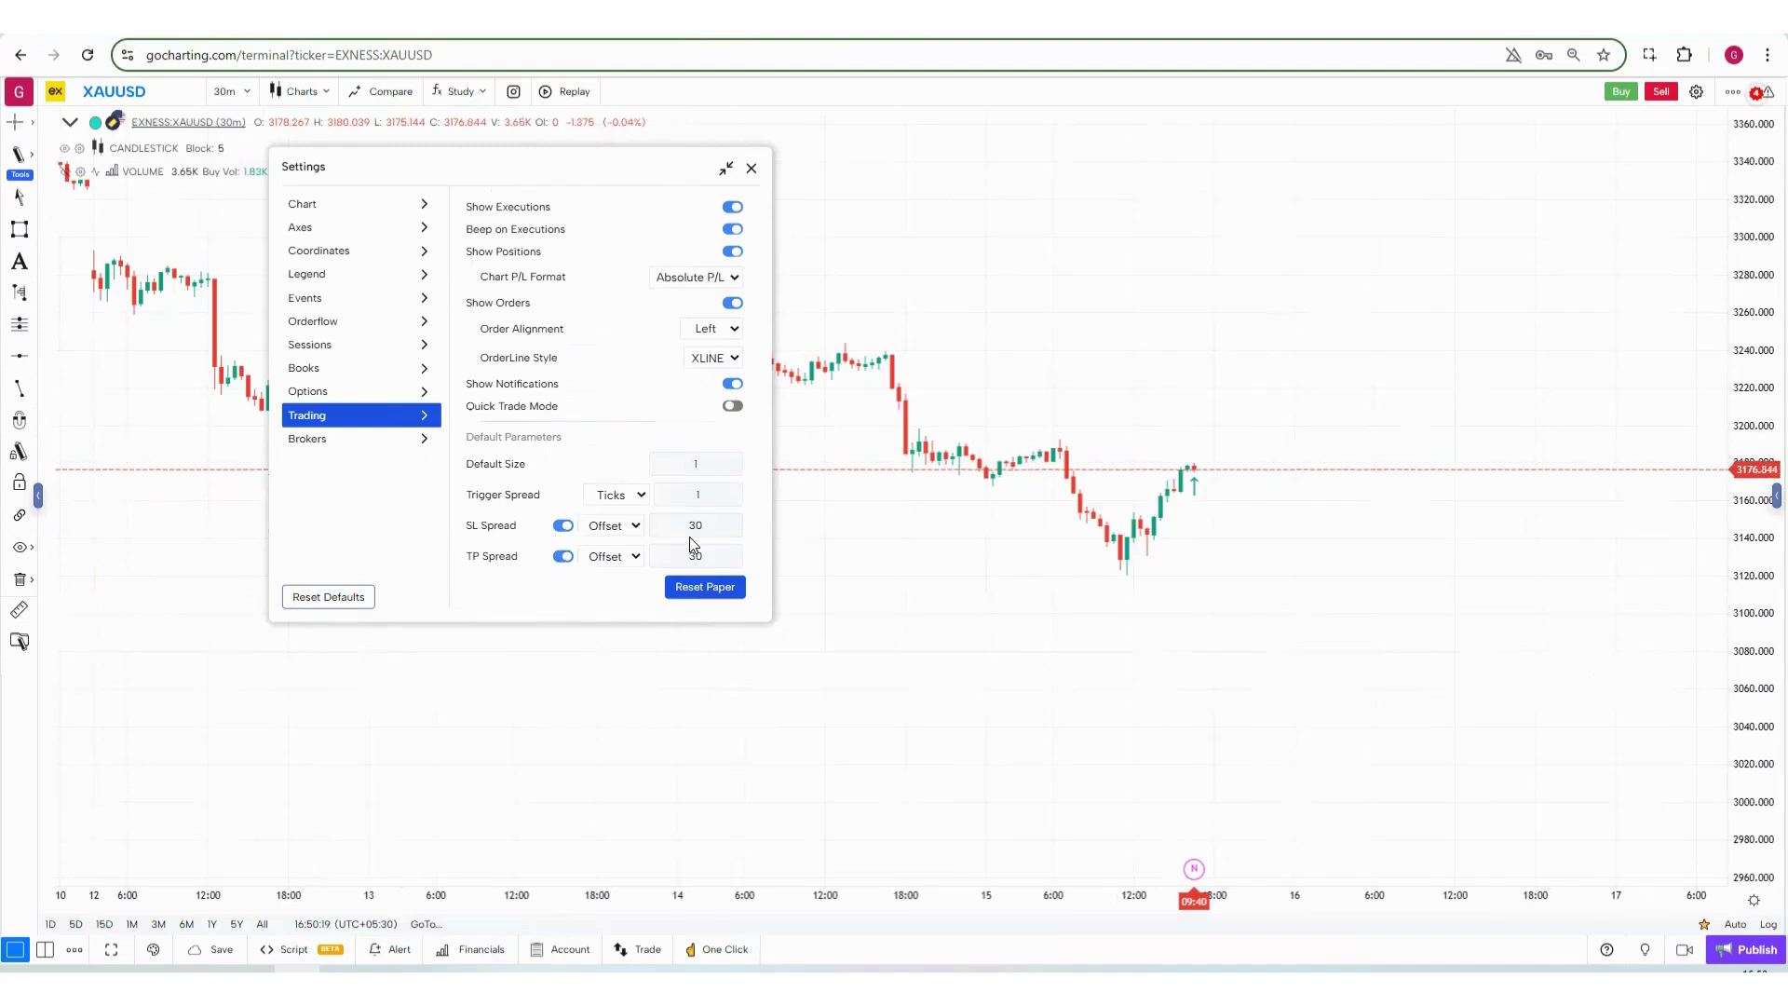
{"action": "double_click", "coordinate": [715, 527]}
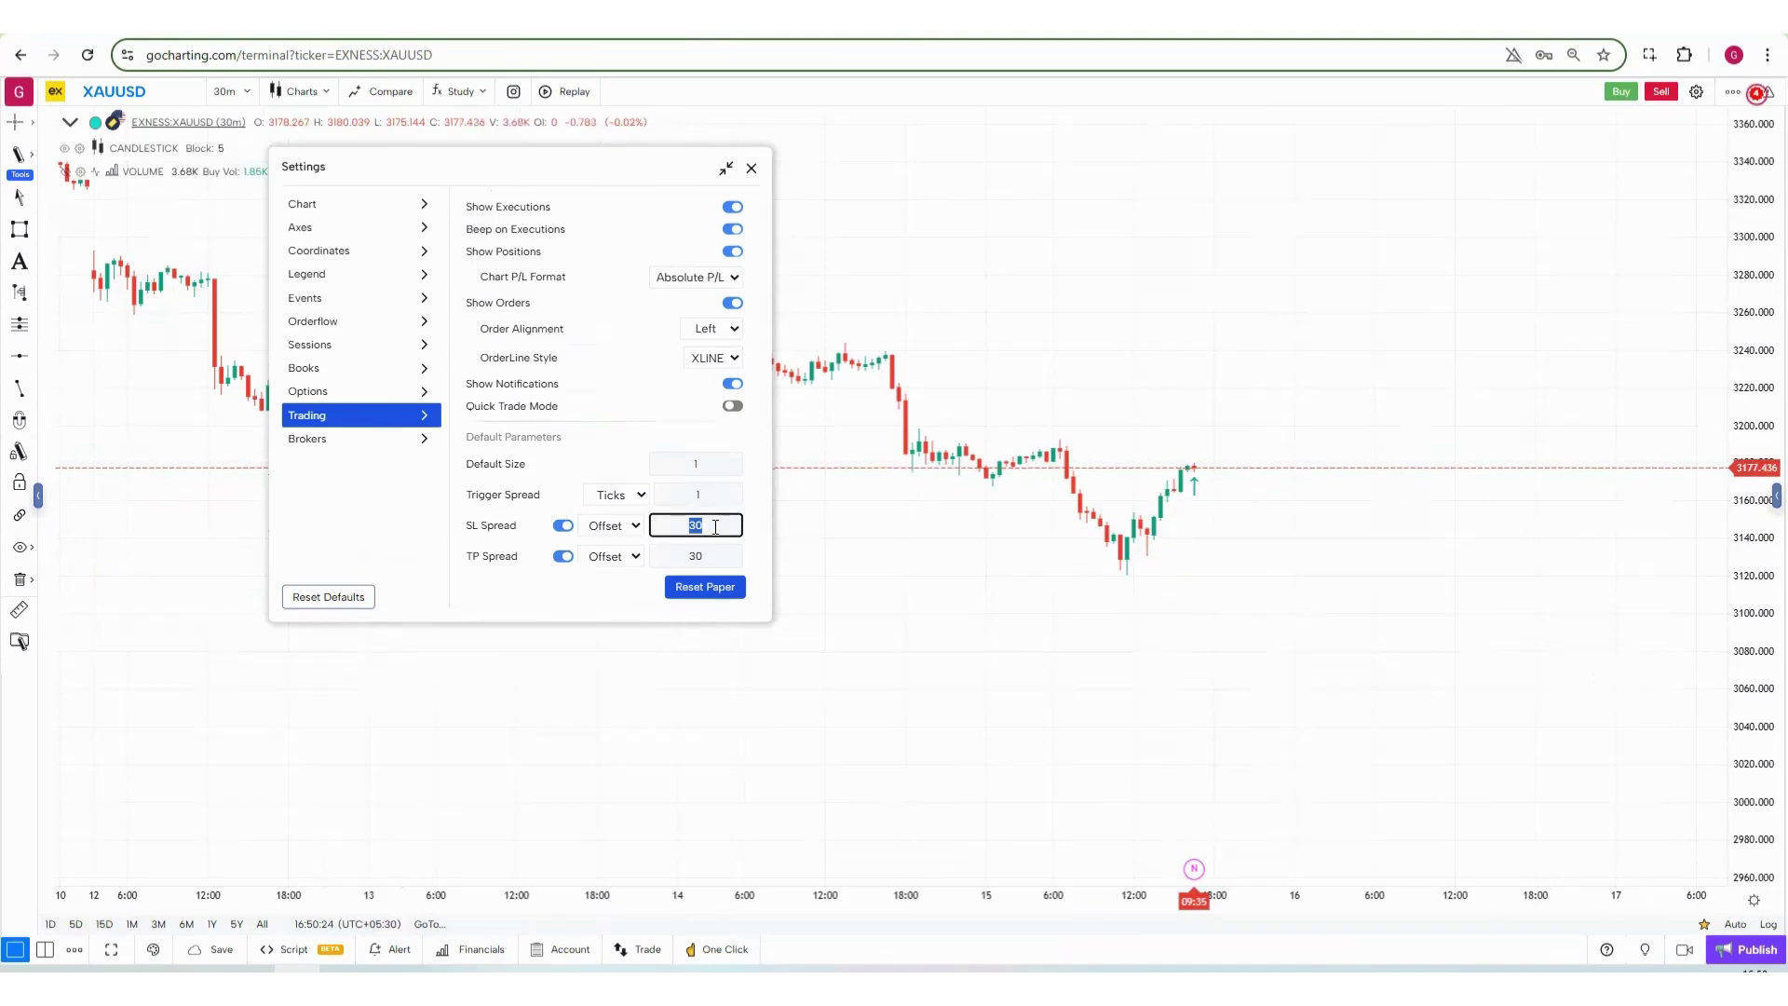
{"action": "type", "text": "50"}
{"action": "double_click", "coordinate": [715, 553]}
{"action": "type", "text": "100"}
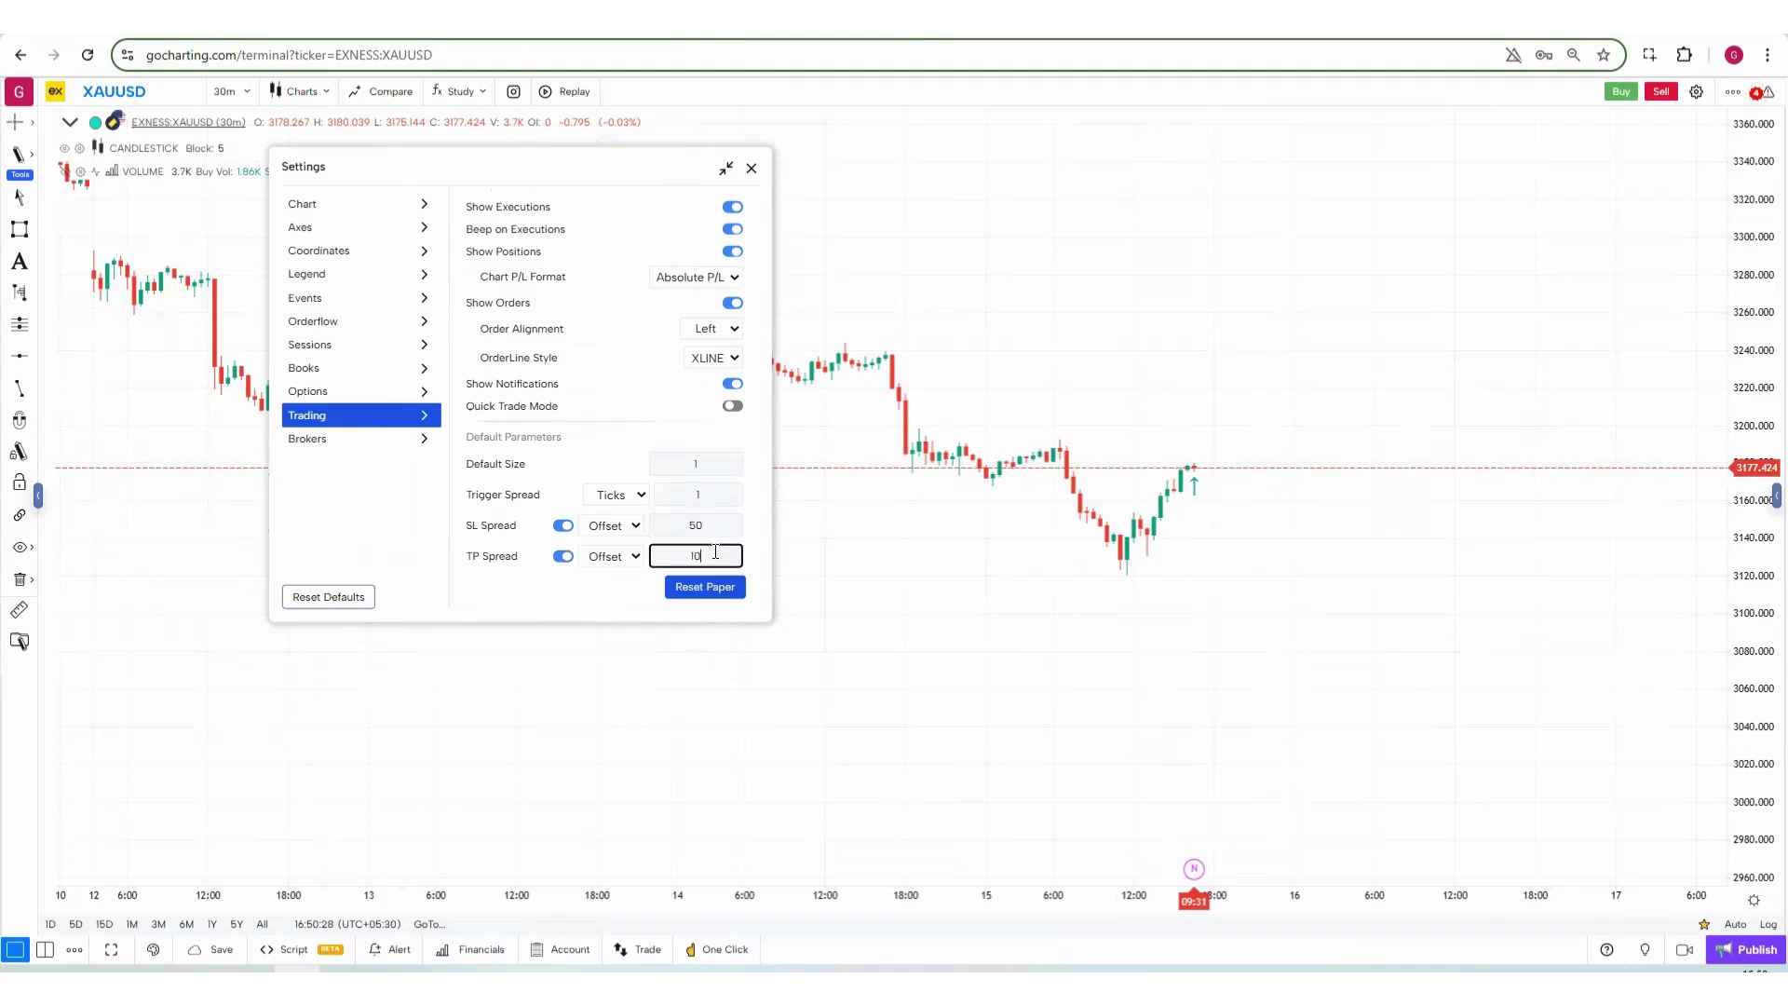
Turn Quick Trade Mode back on and close the settings window.
{"action": "left_click", "coordinate": [738, 410]}
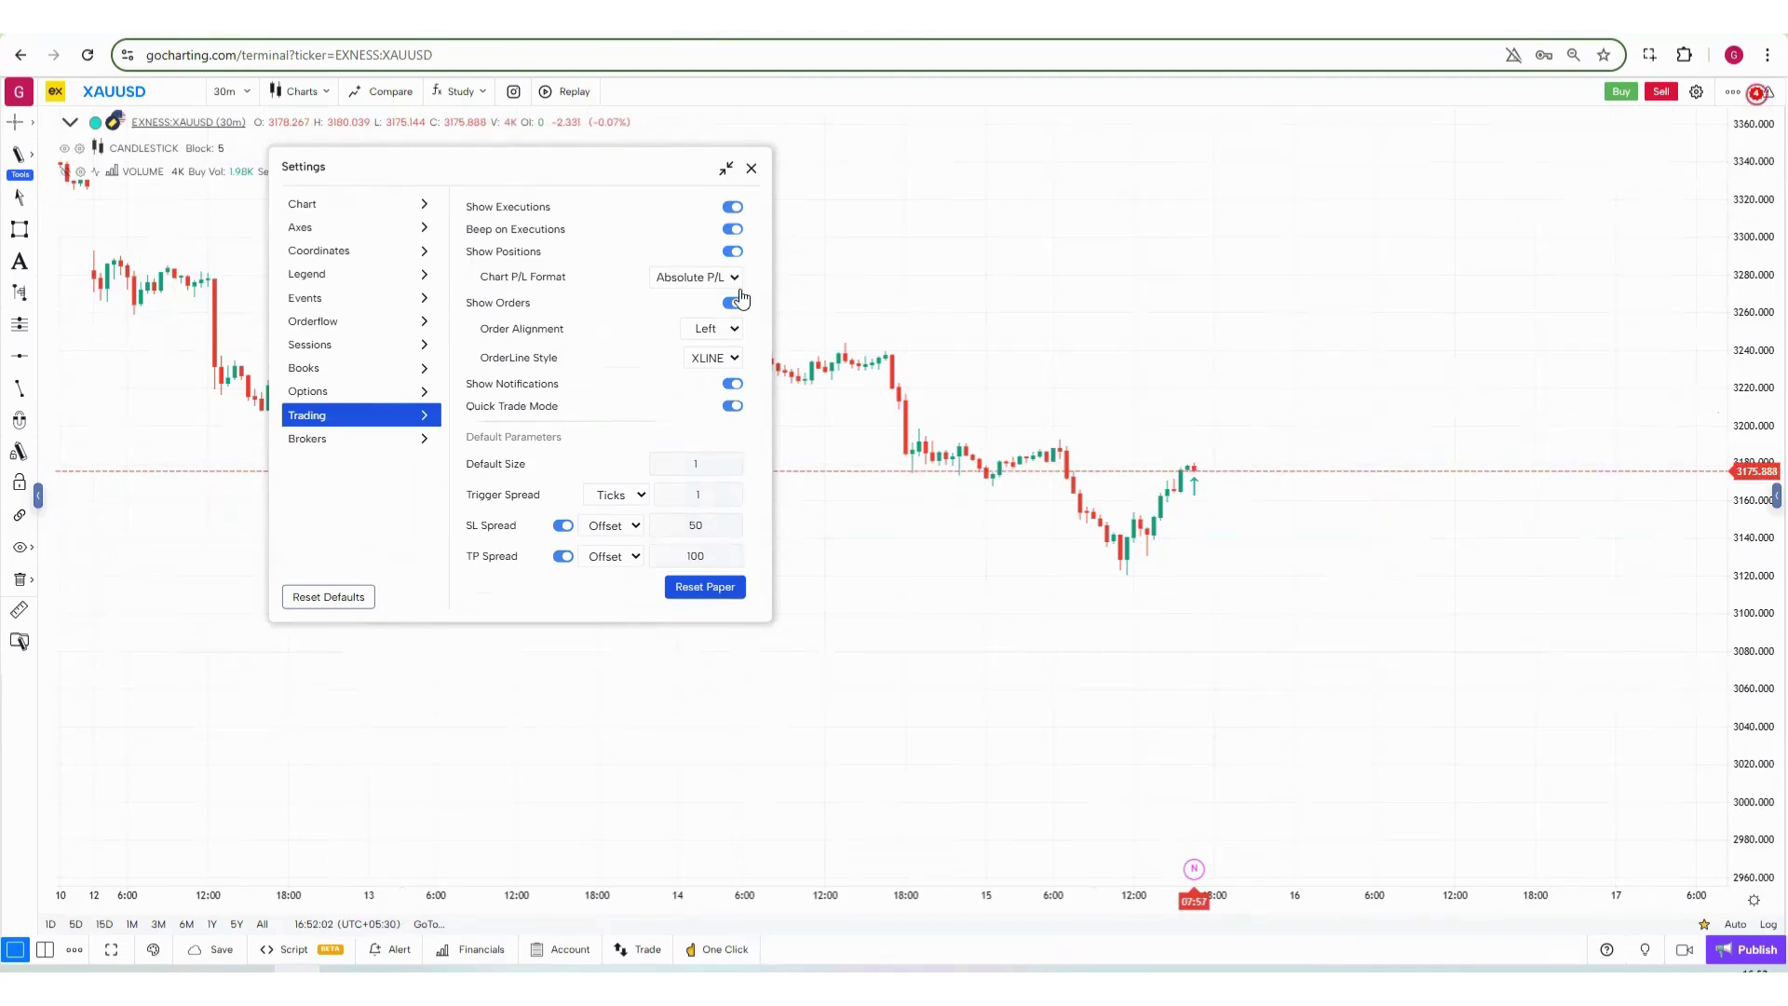
{"action": "left_click", "coordinate": [752, 170]}
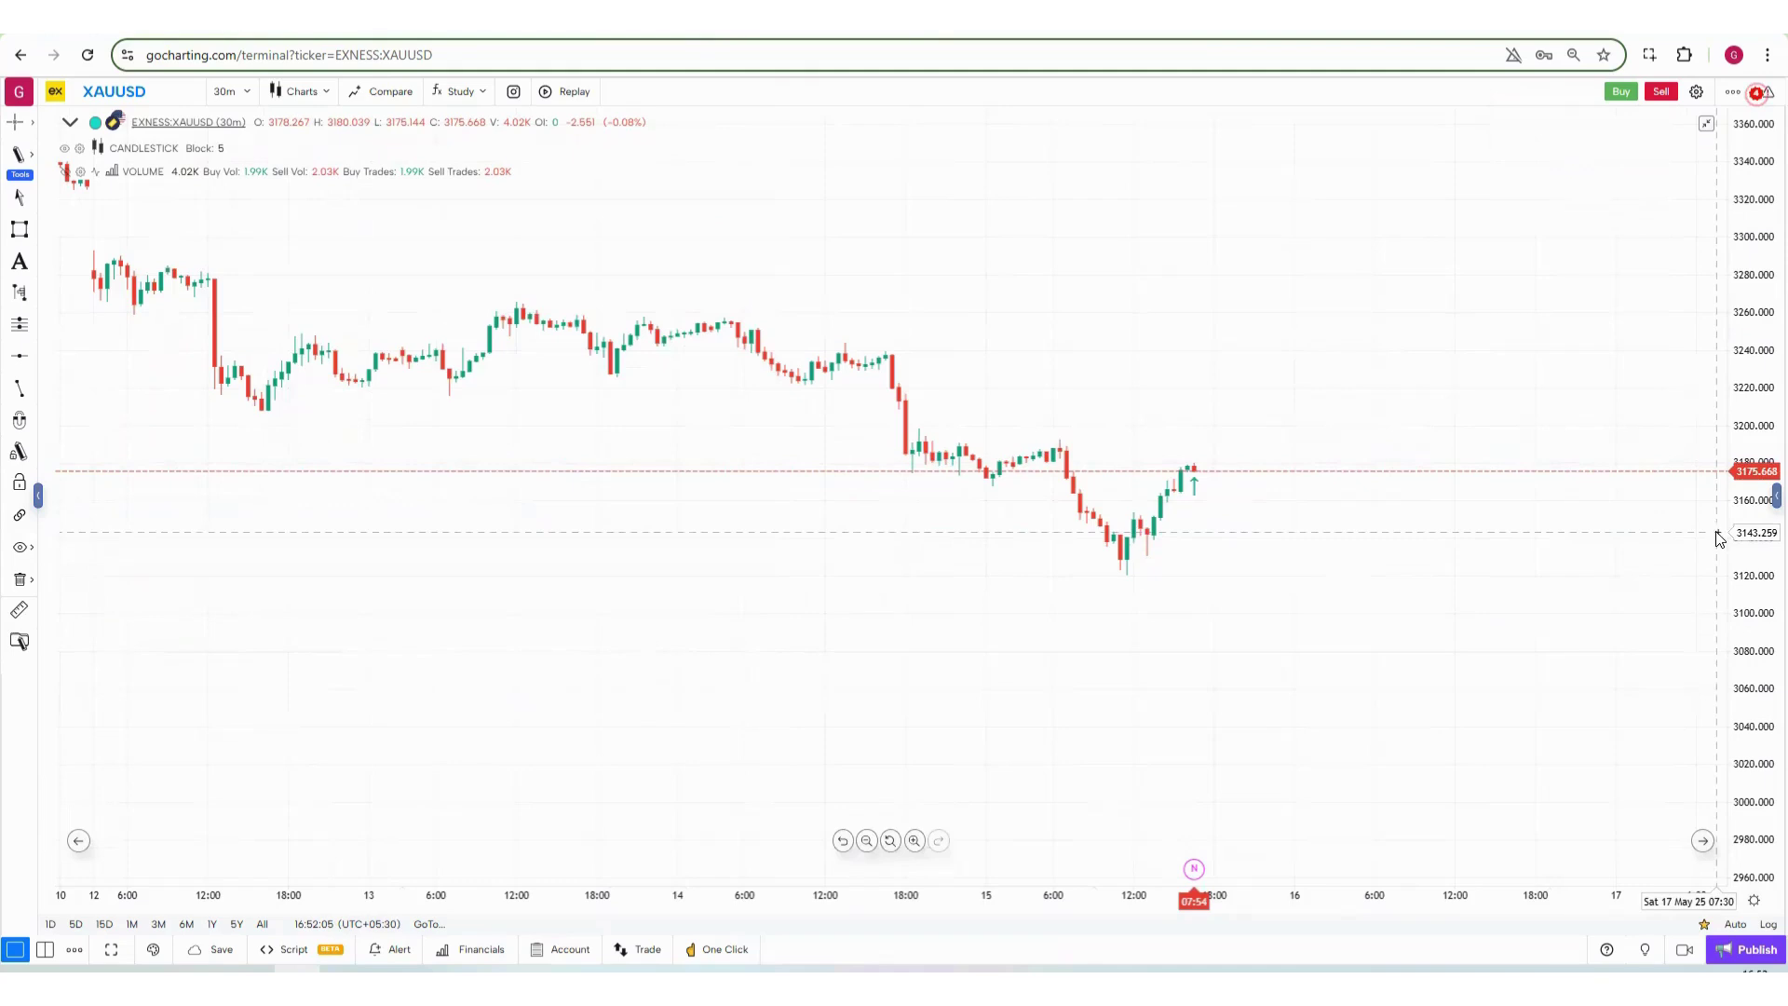
{"action": "left_click", "coordinate": [1718, 538]}
Quick-place a buy limit near 3143, then cancel that pending order.
{"action": "left_click", "coordinate": [1686, 579]}
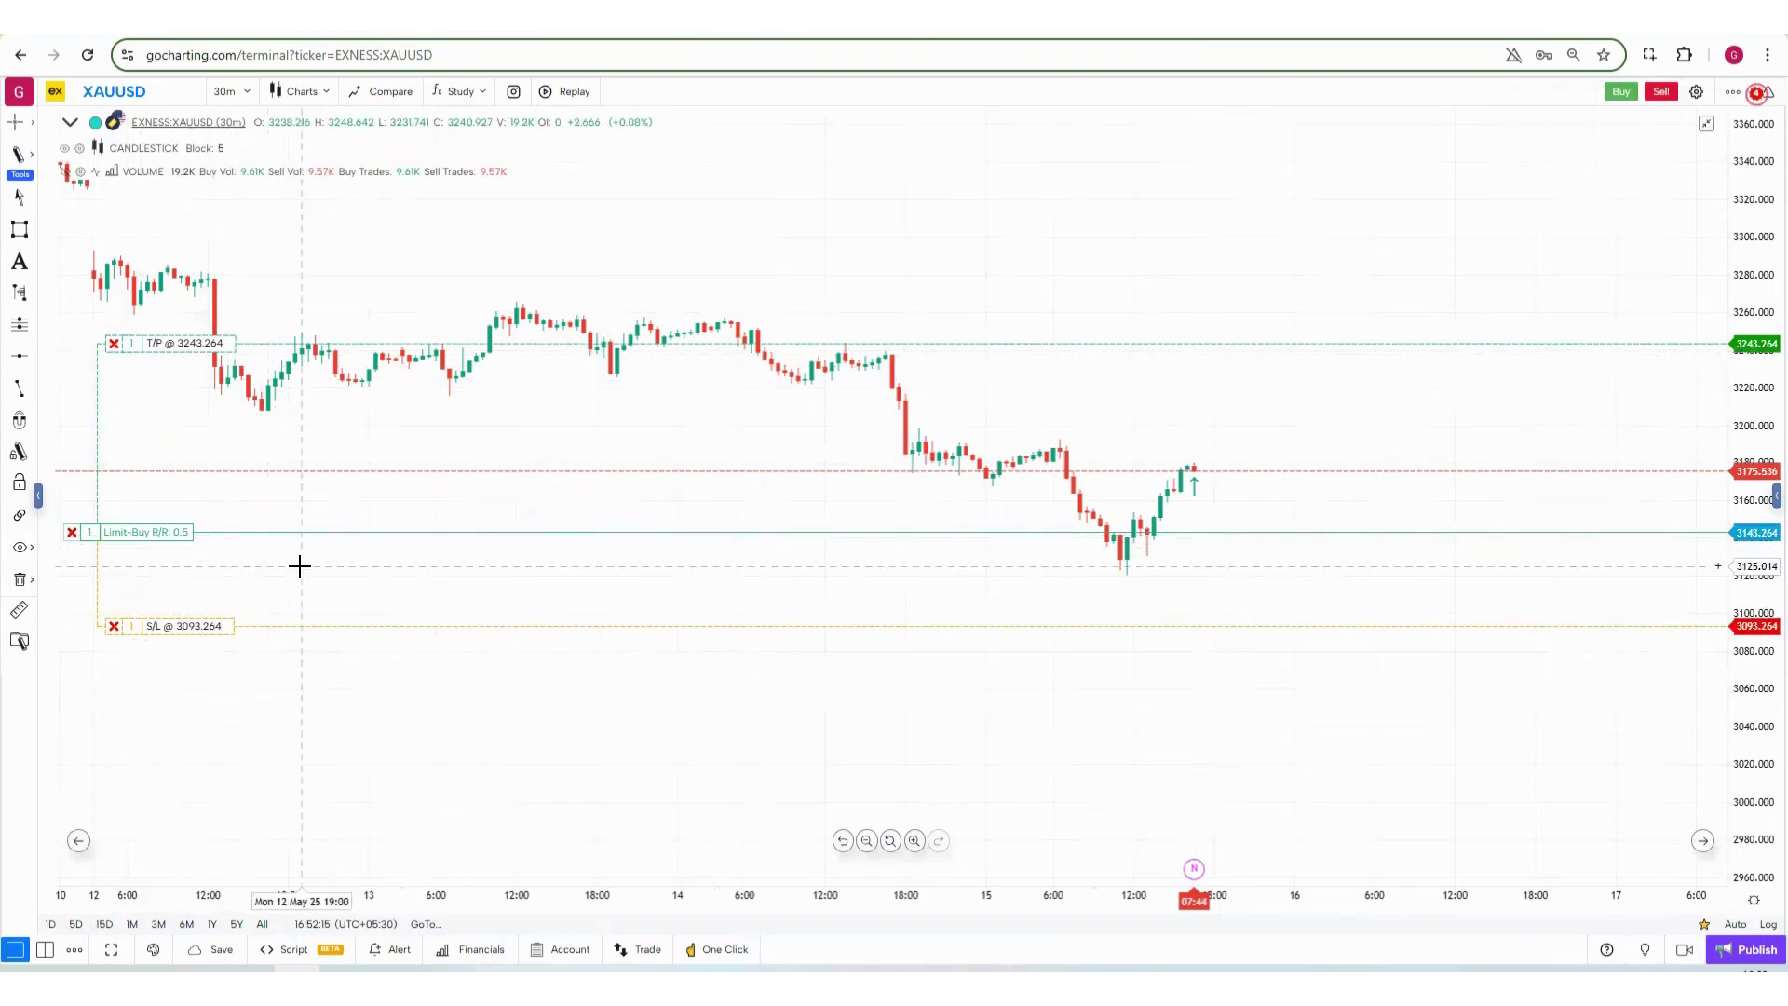
{"action": "left_click", "coordinate": [735, 951]}
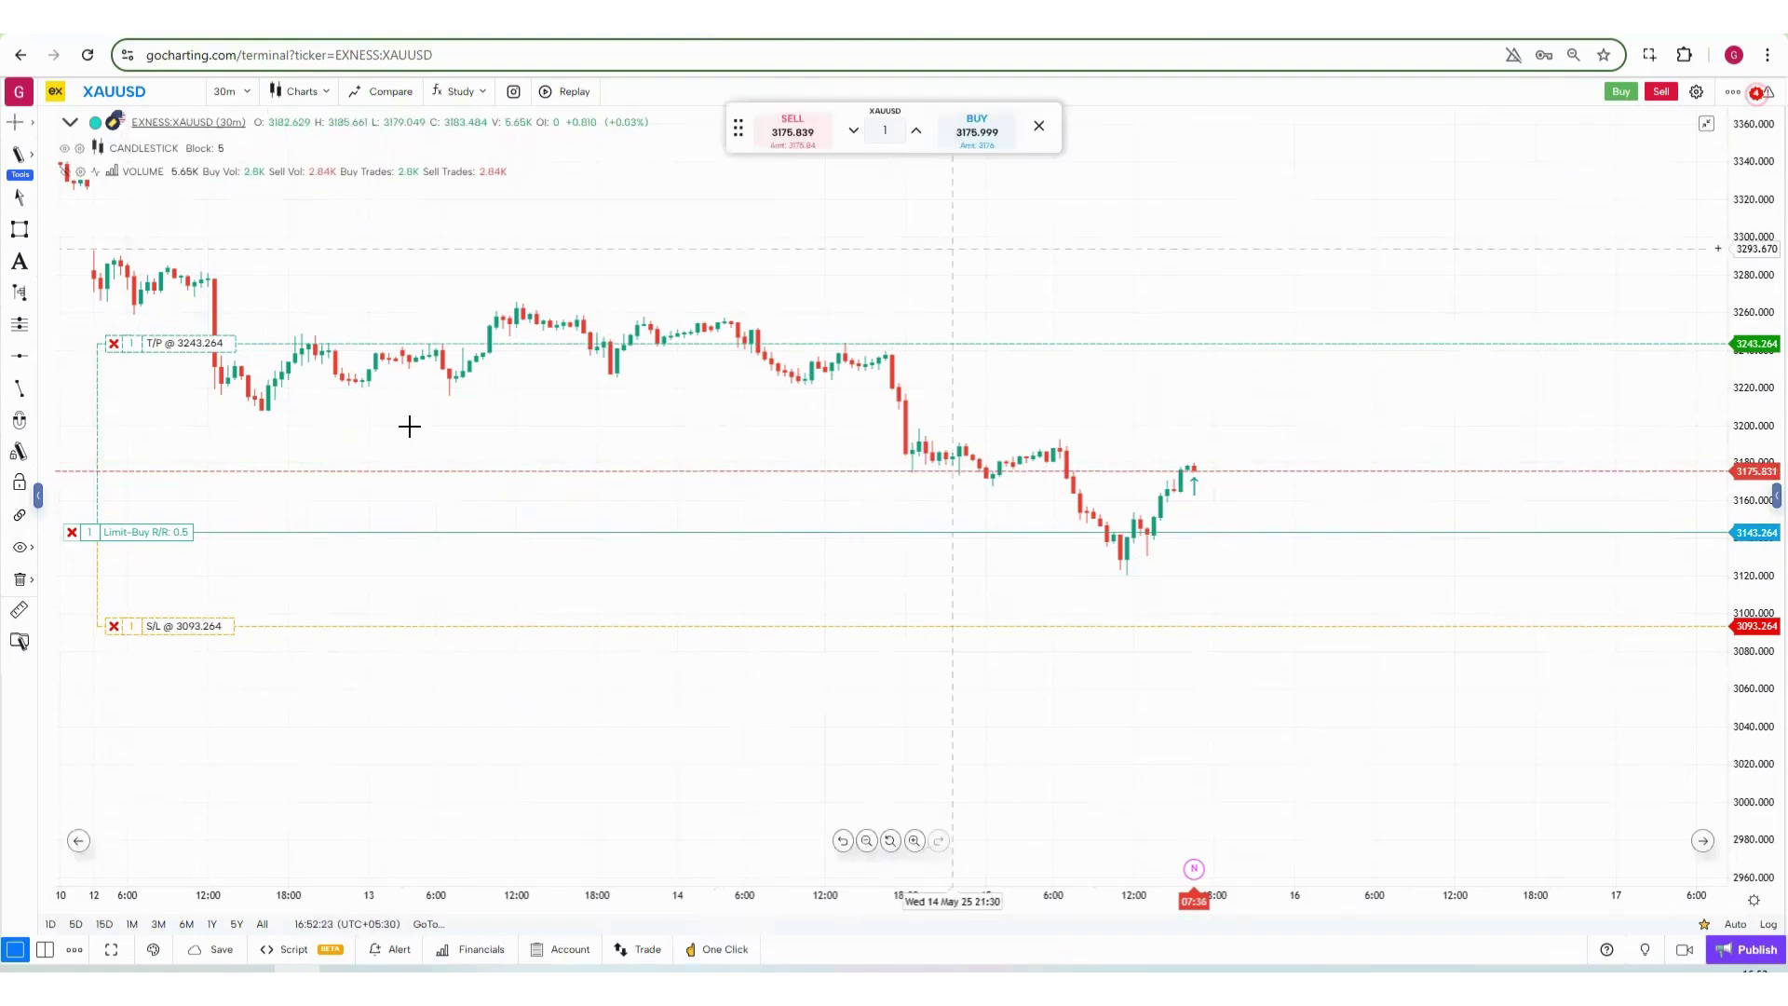
{"action": "left_click", "coordinate": [72, 532]}
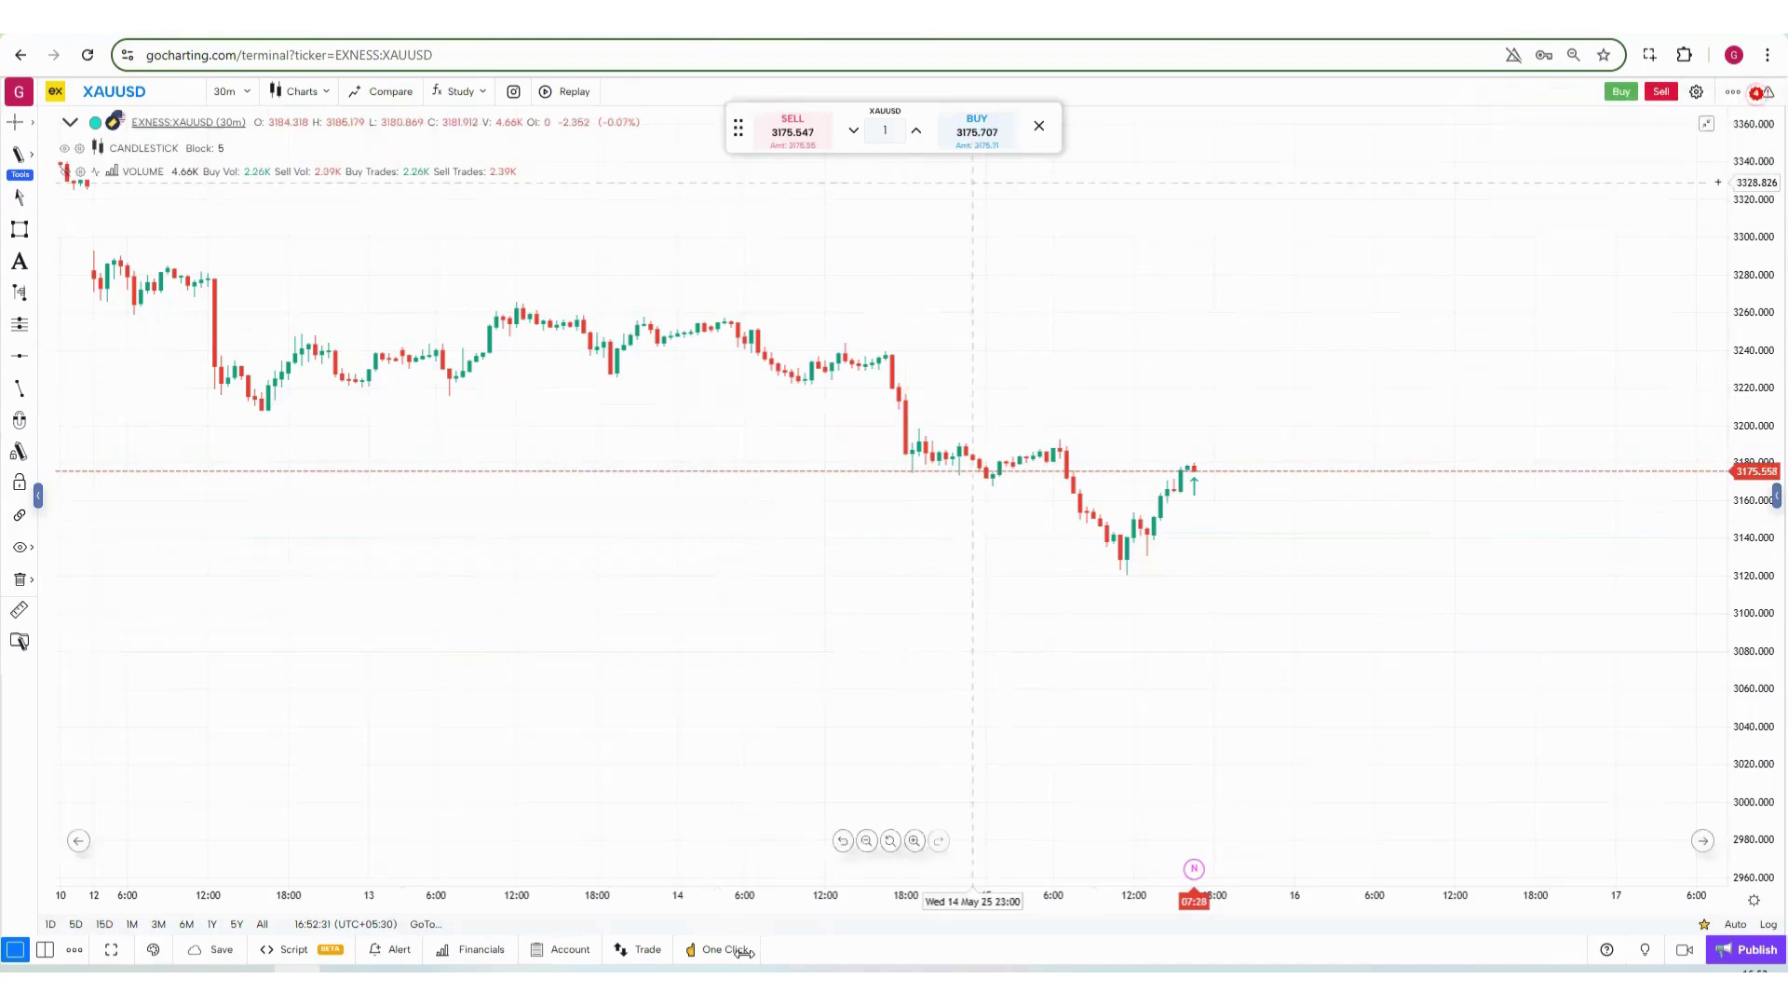
Buy XAUUSD at market with one click, then lower take profit to ~3232 and stop loss to ~3120.
{"action": "left_click", "coordinate": [974, 142]}
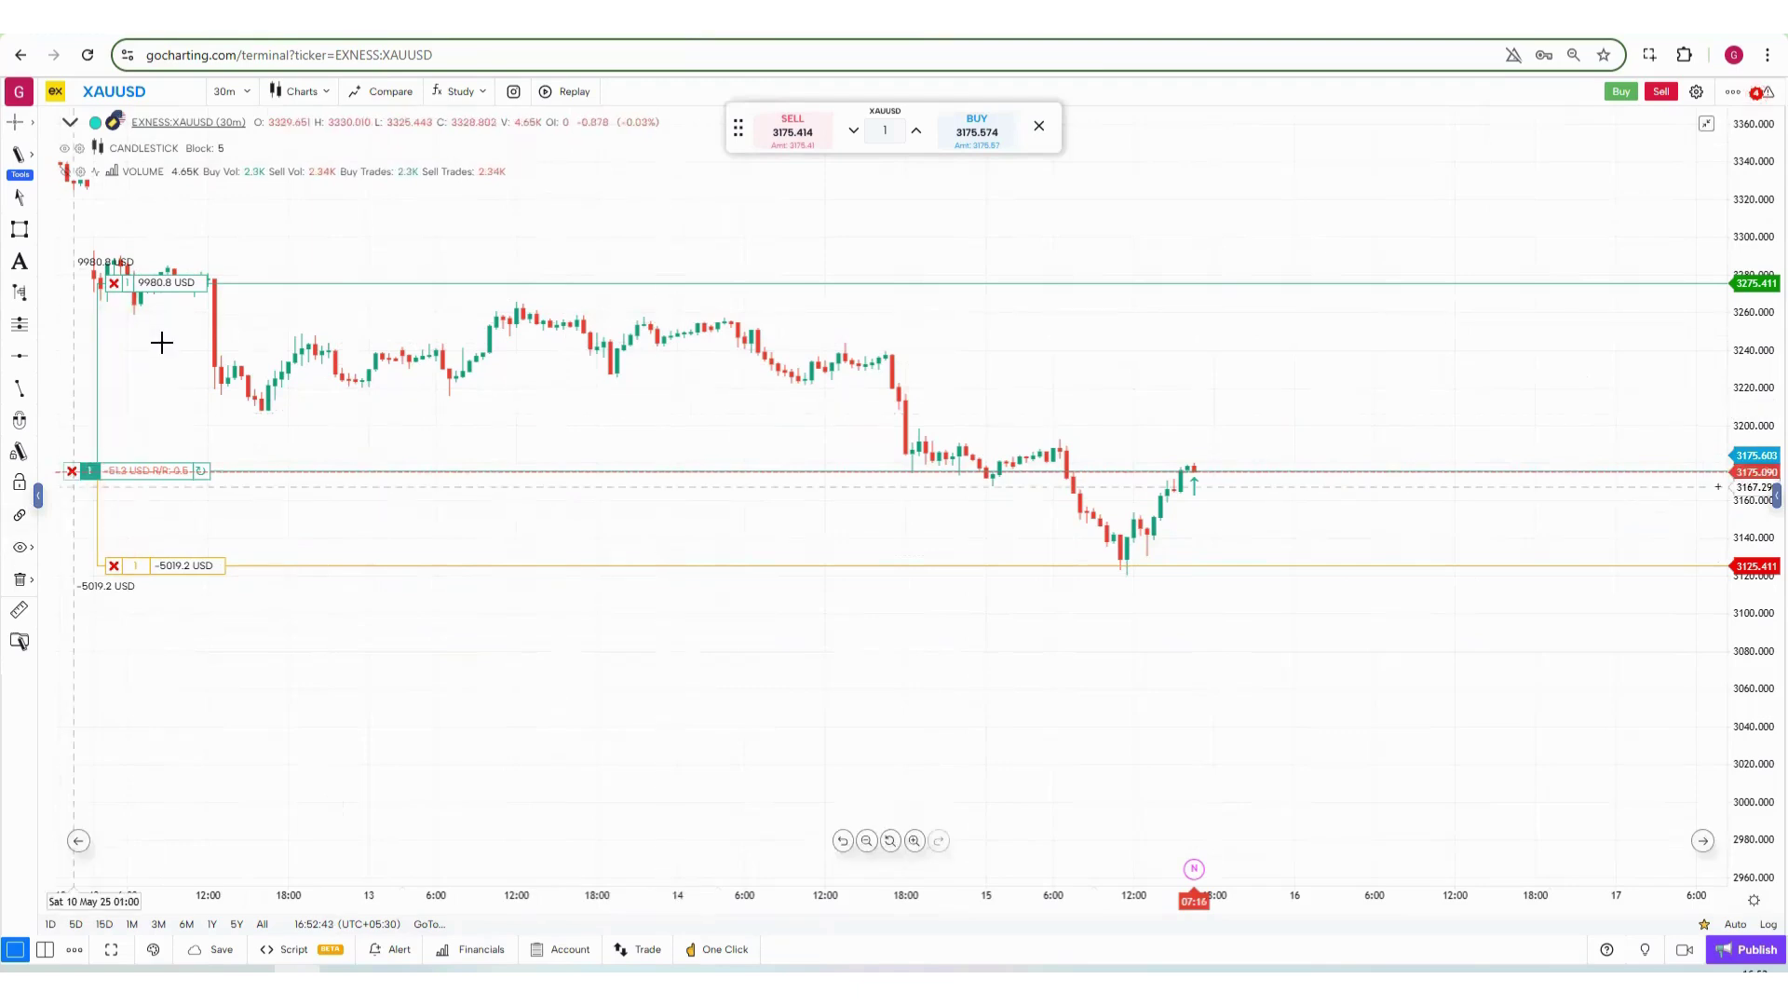
{"action": "left_click_drag", "start_coordinate": [165, 290], "coordinate": [163, 363]}
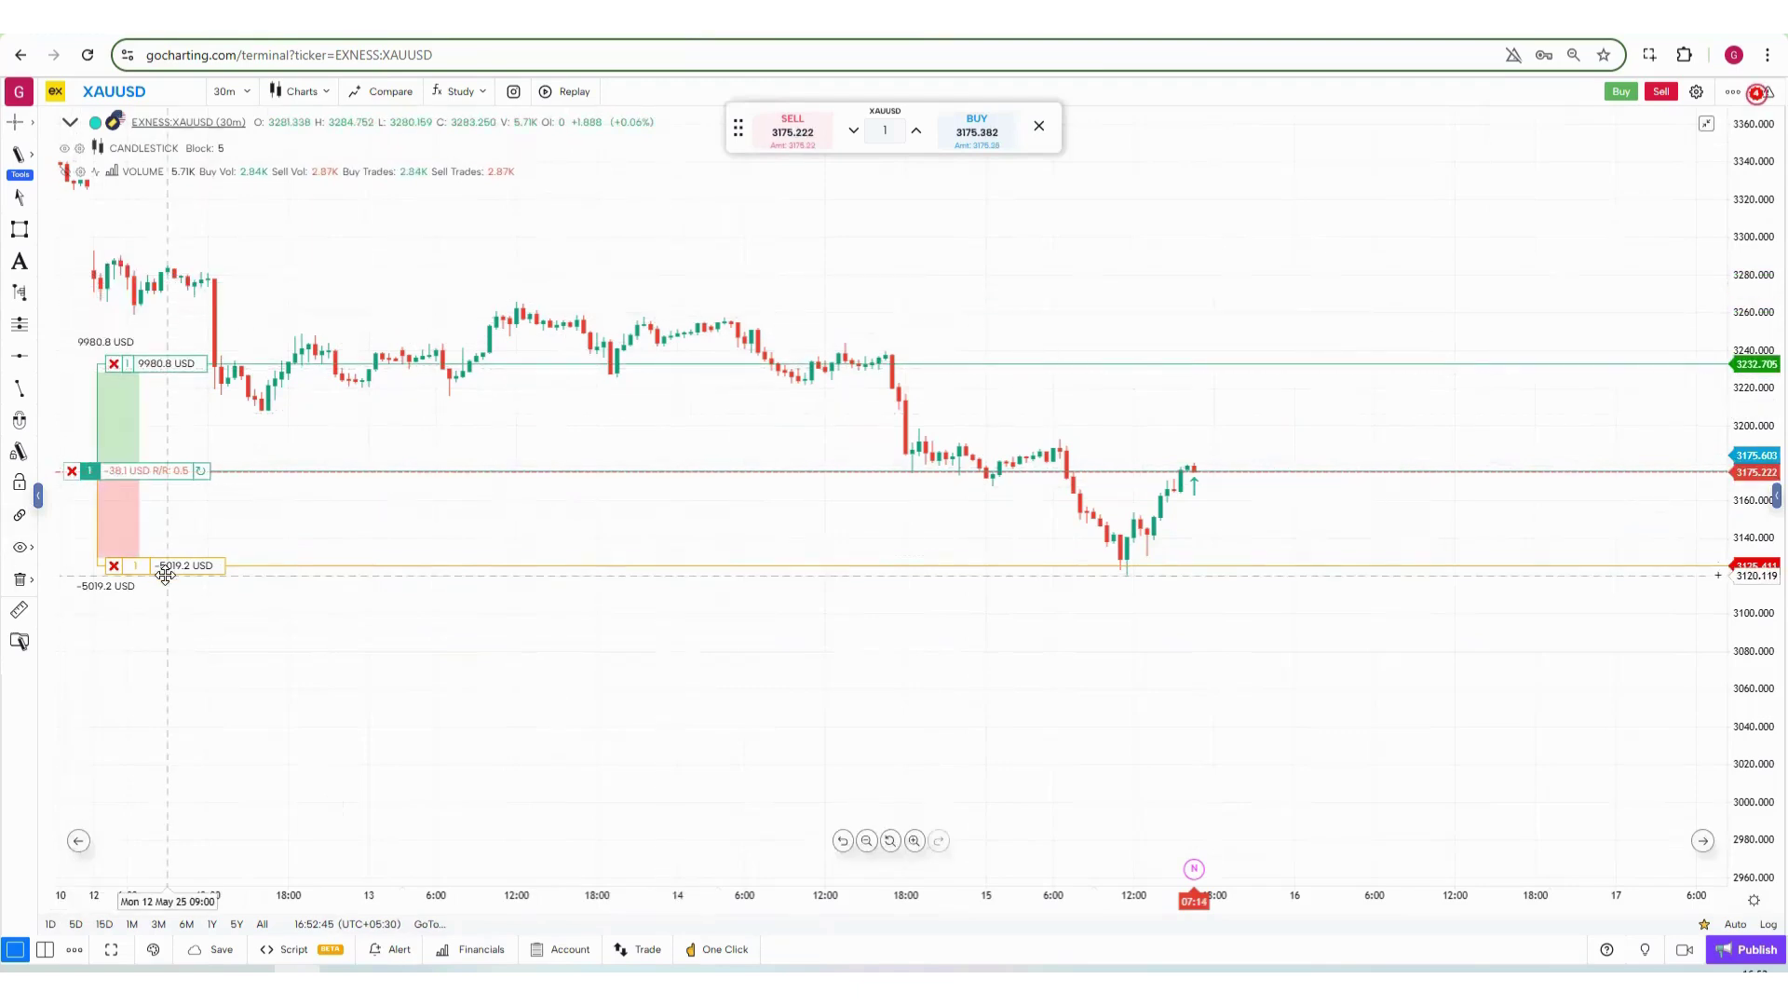
{"action": "left_click_drag", "start_coordinate": [171, 565], "coordinate": [184, 674]}
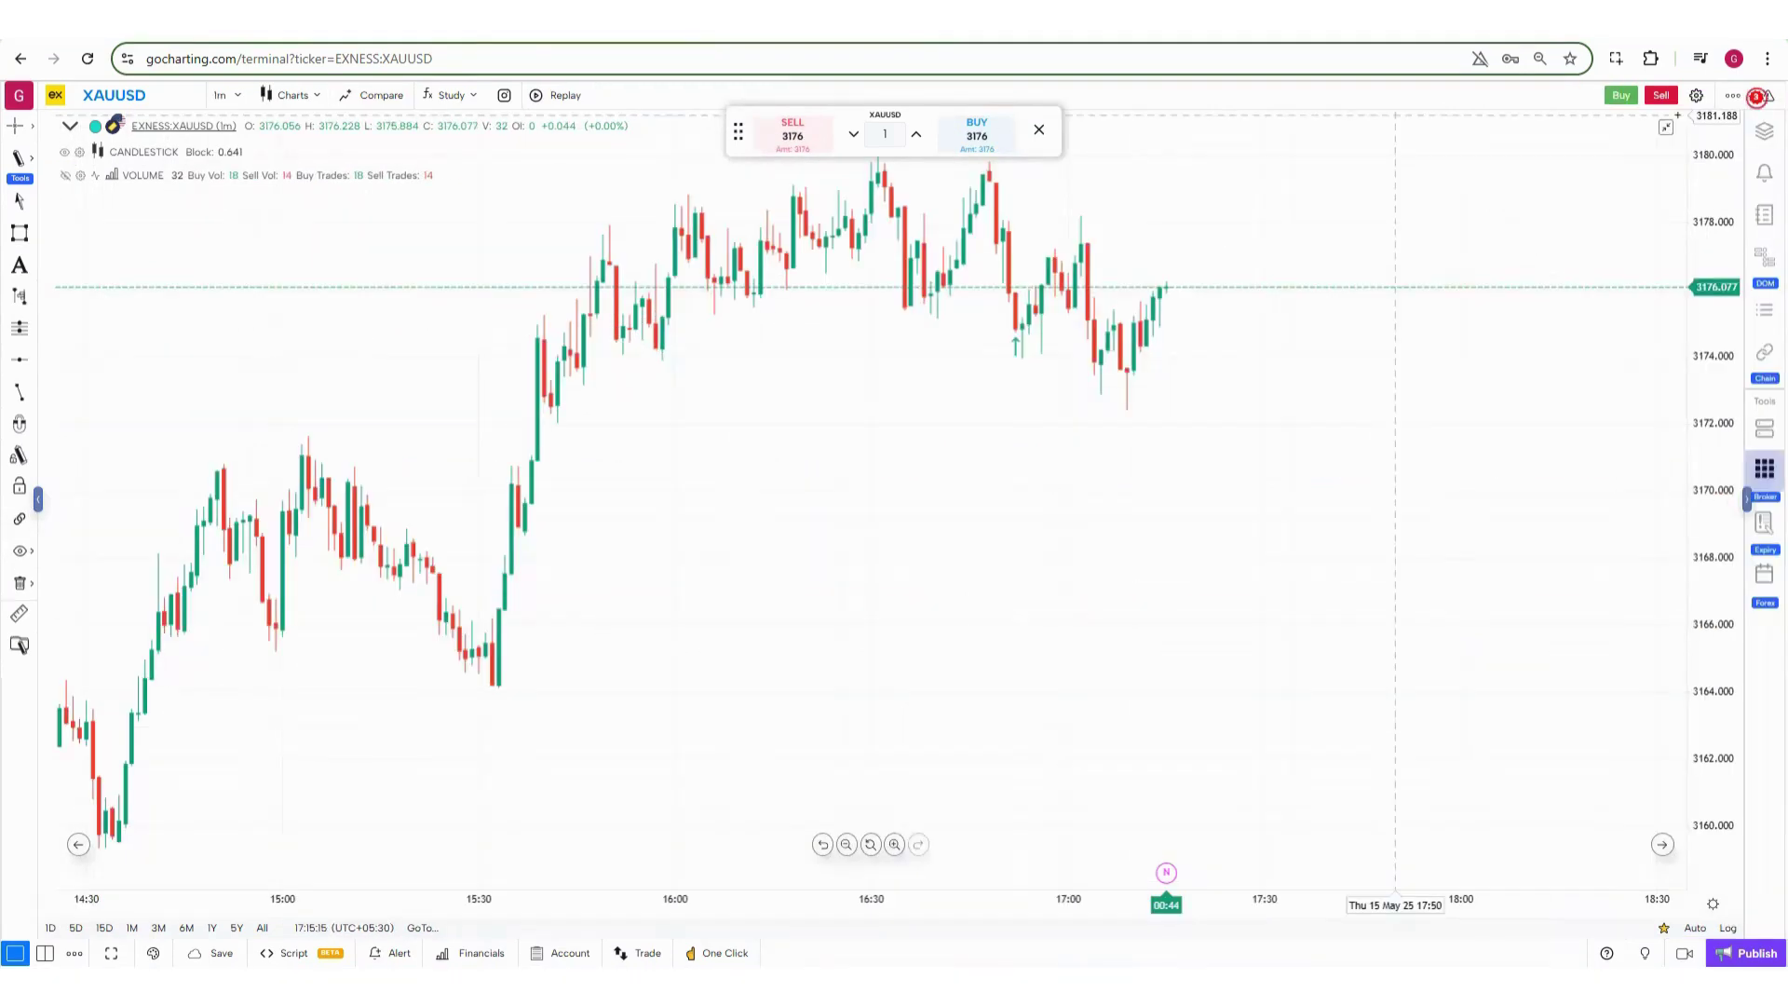
Buy XAUUSD at market with take profit and stop loss switched off.
{"action": "left_click", "coordinate": [1620, 98]}
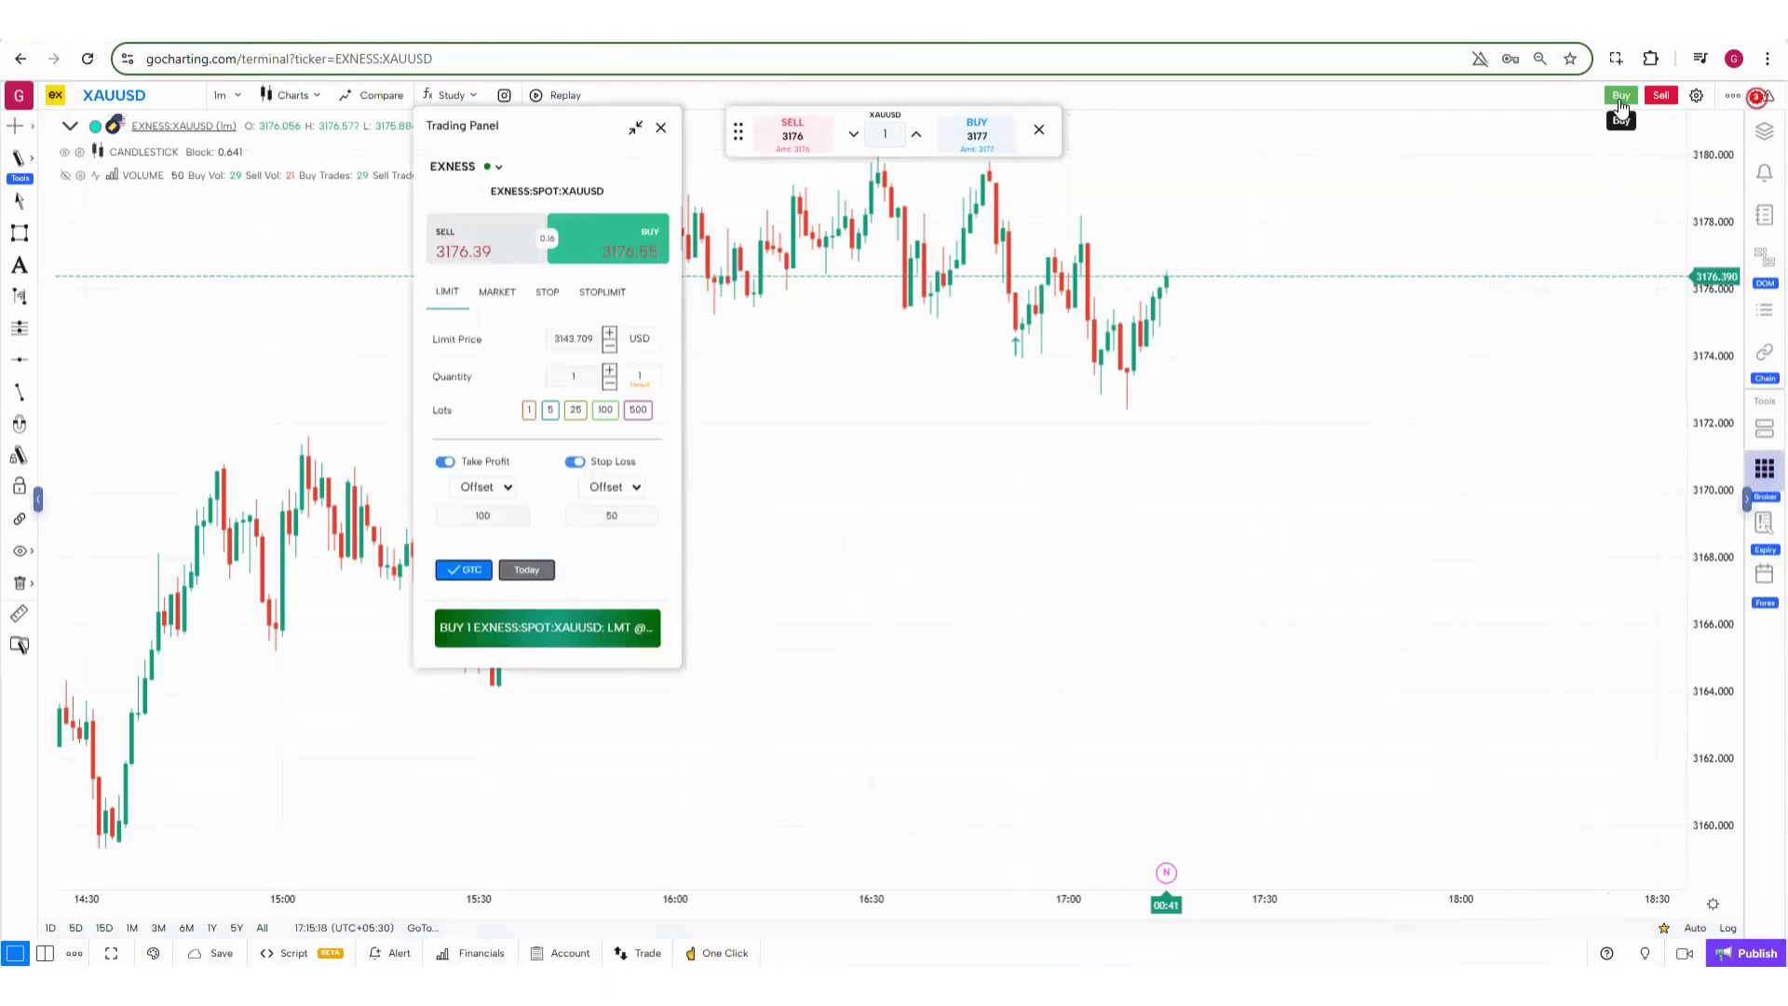
{"action": "left_click", "coordinate": [497, 294]}
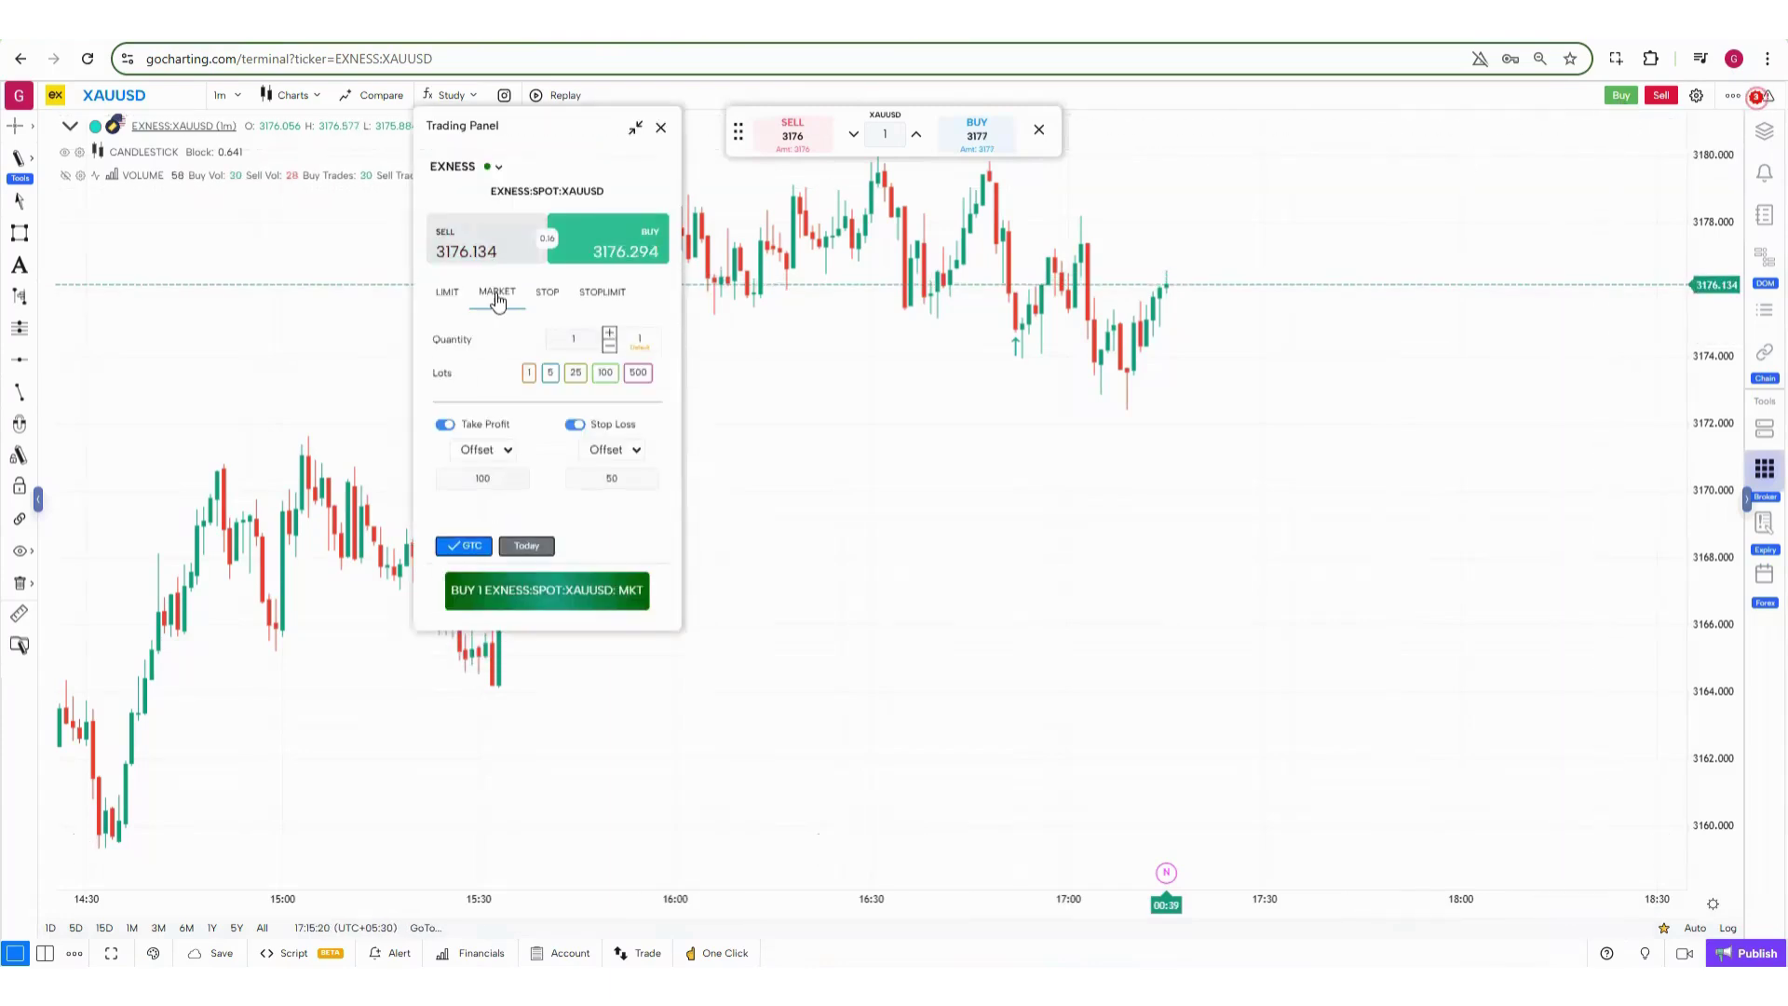
{"action": "left_click", "coordinate": [451, 428]}
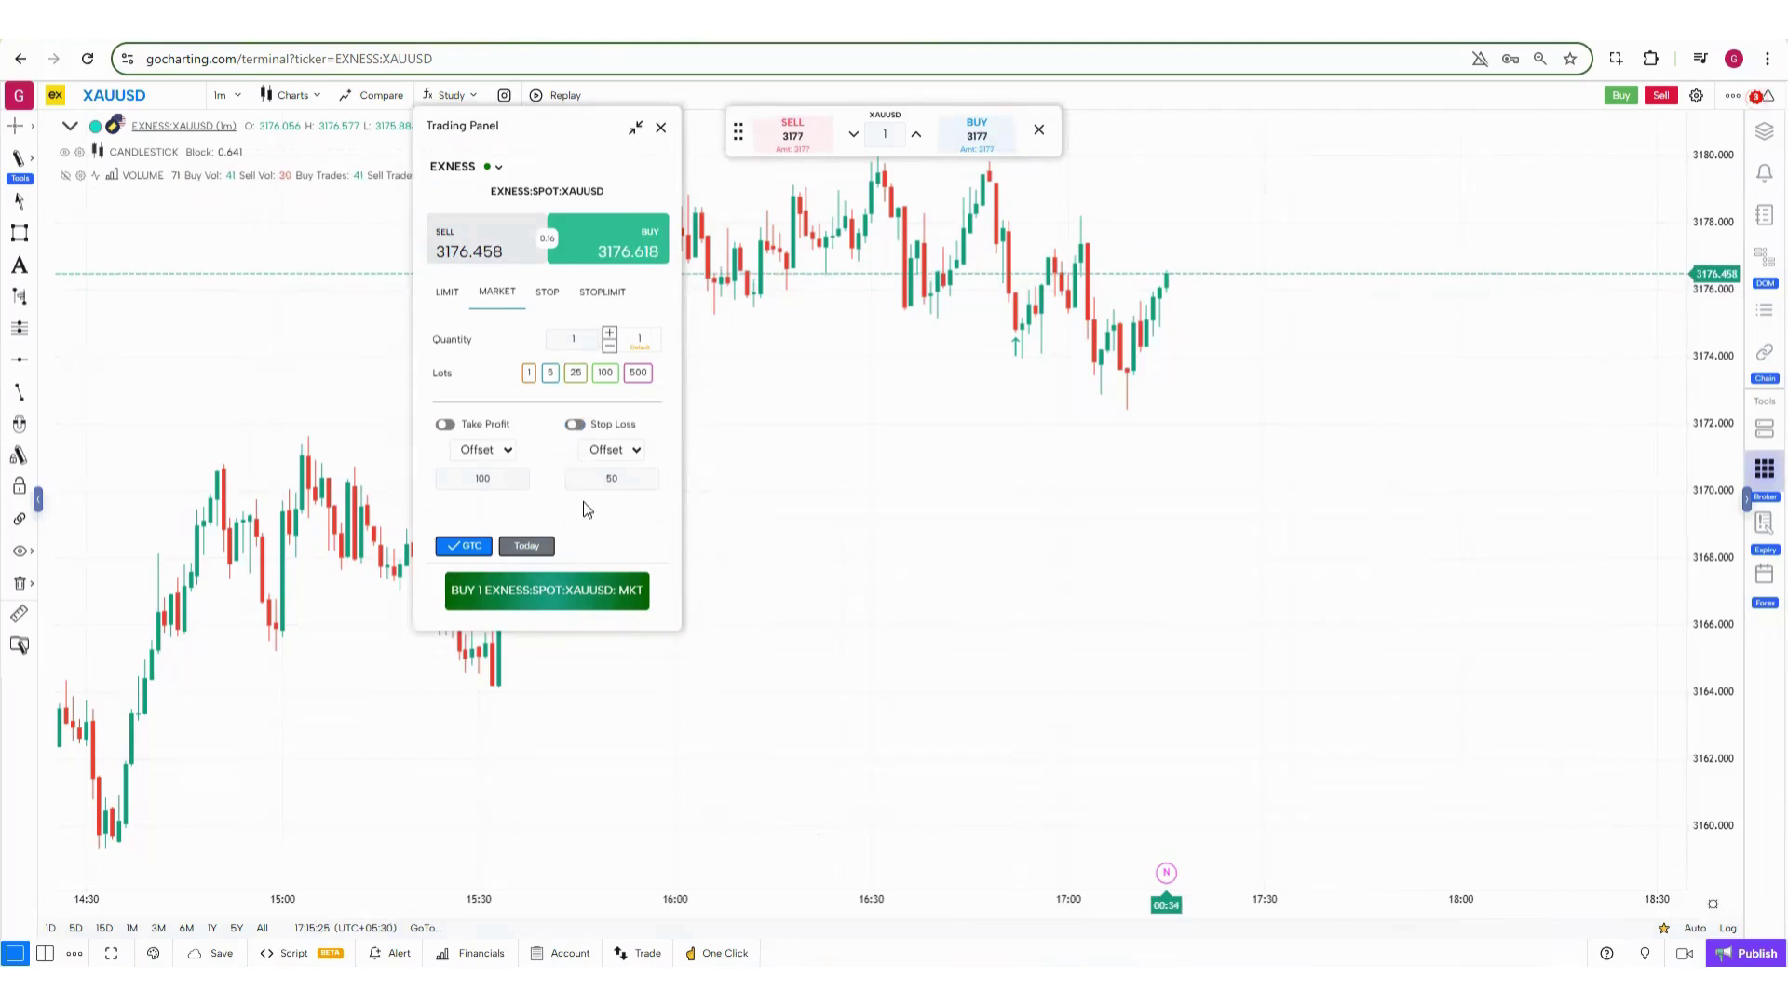
{"action": "left_click", "coordinate": [571, 599]}
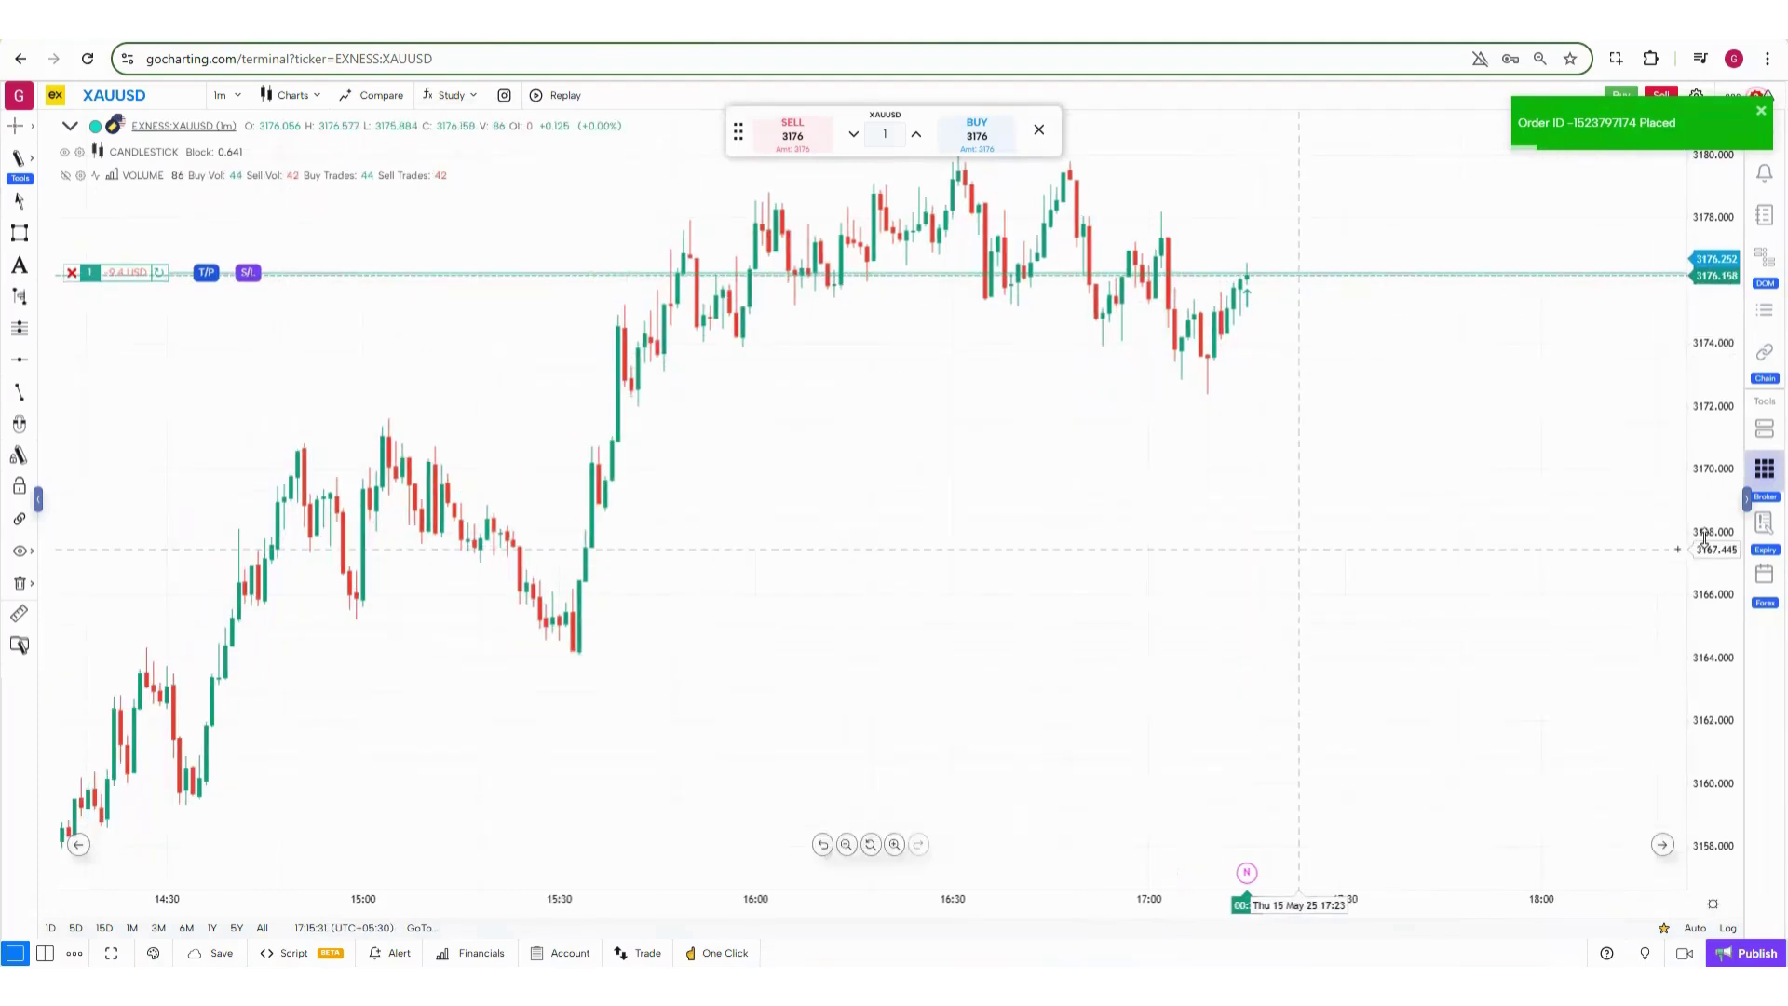
Attach a stop loss at about 3174.331 and a take profit at 3178.557 to the position.
{"action": "left_click_drag", "start_coordinate": [1298, 550], "coordinate": [1178, 502]}
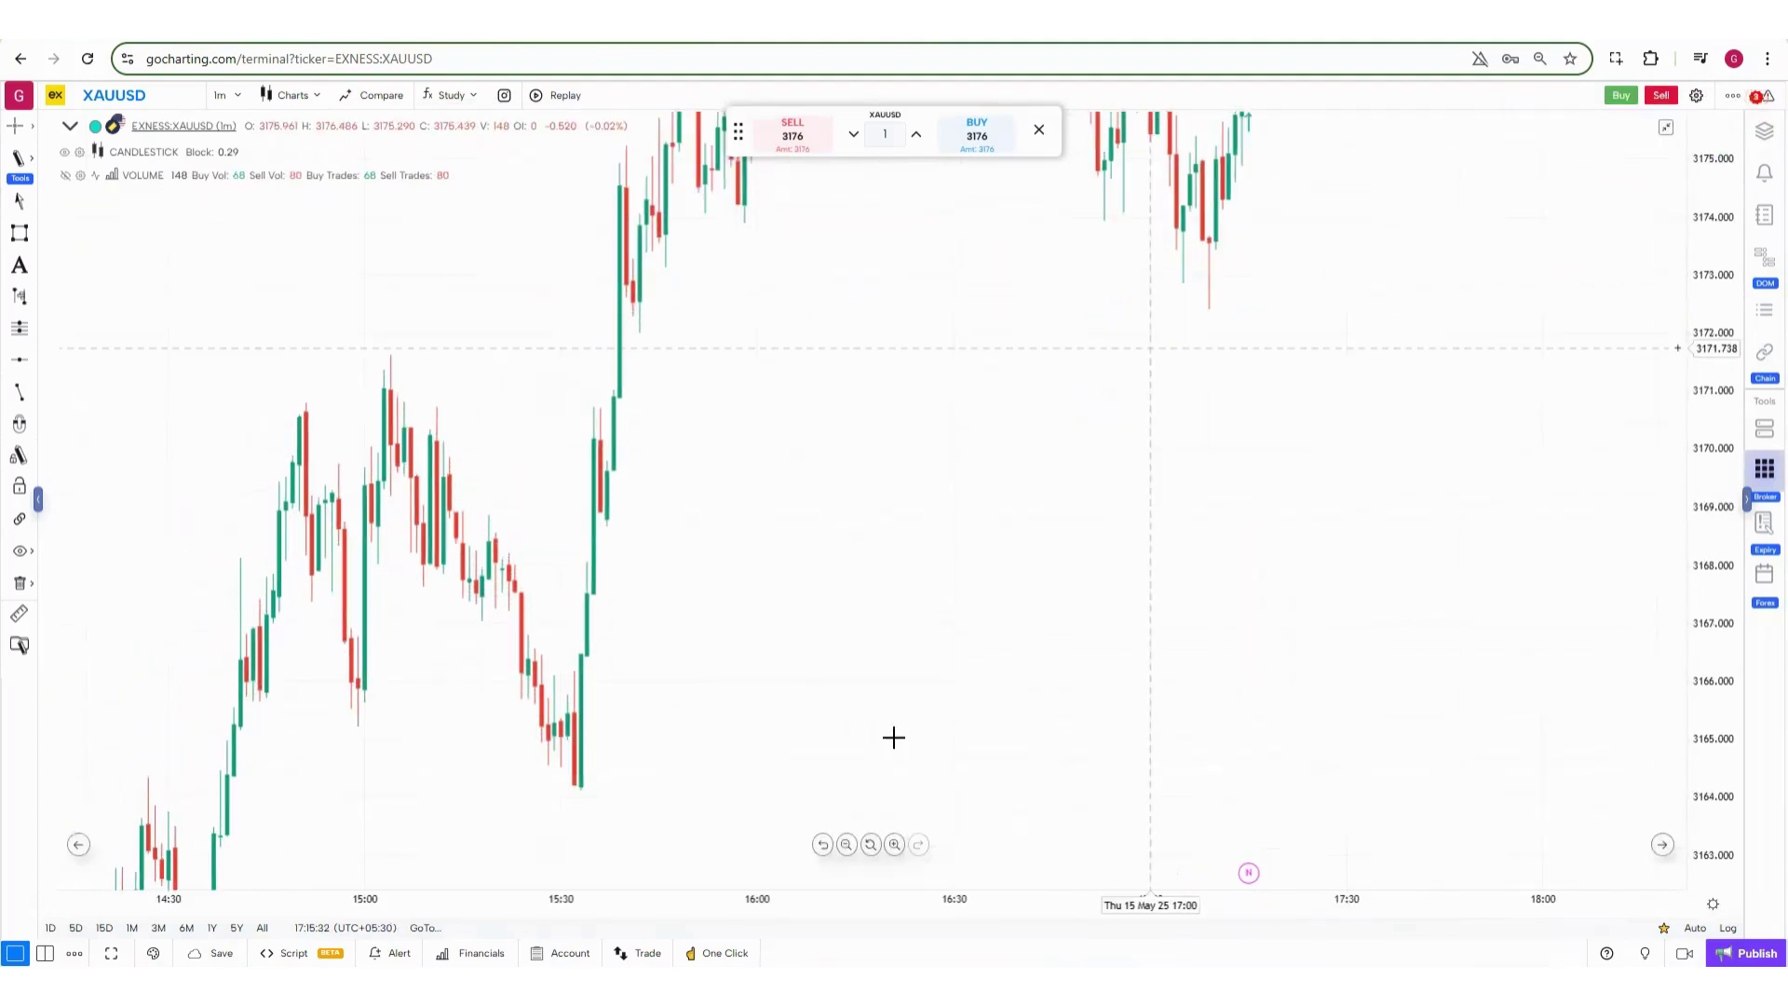
{"action": "left_click", "coordinate": [871, 843]}
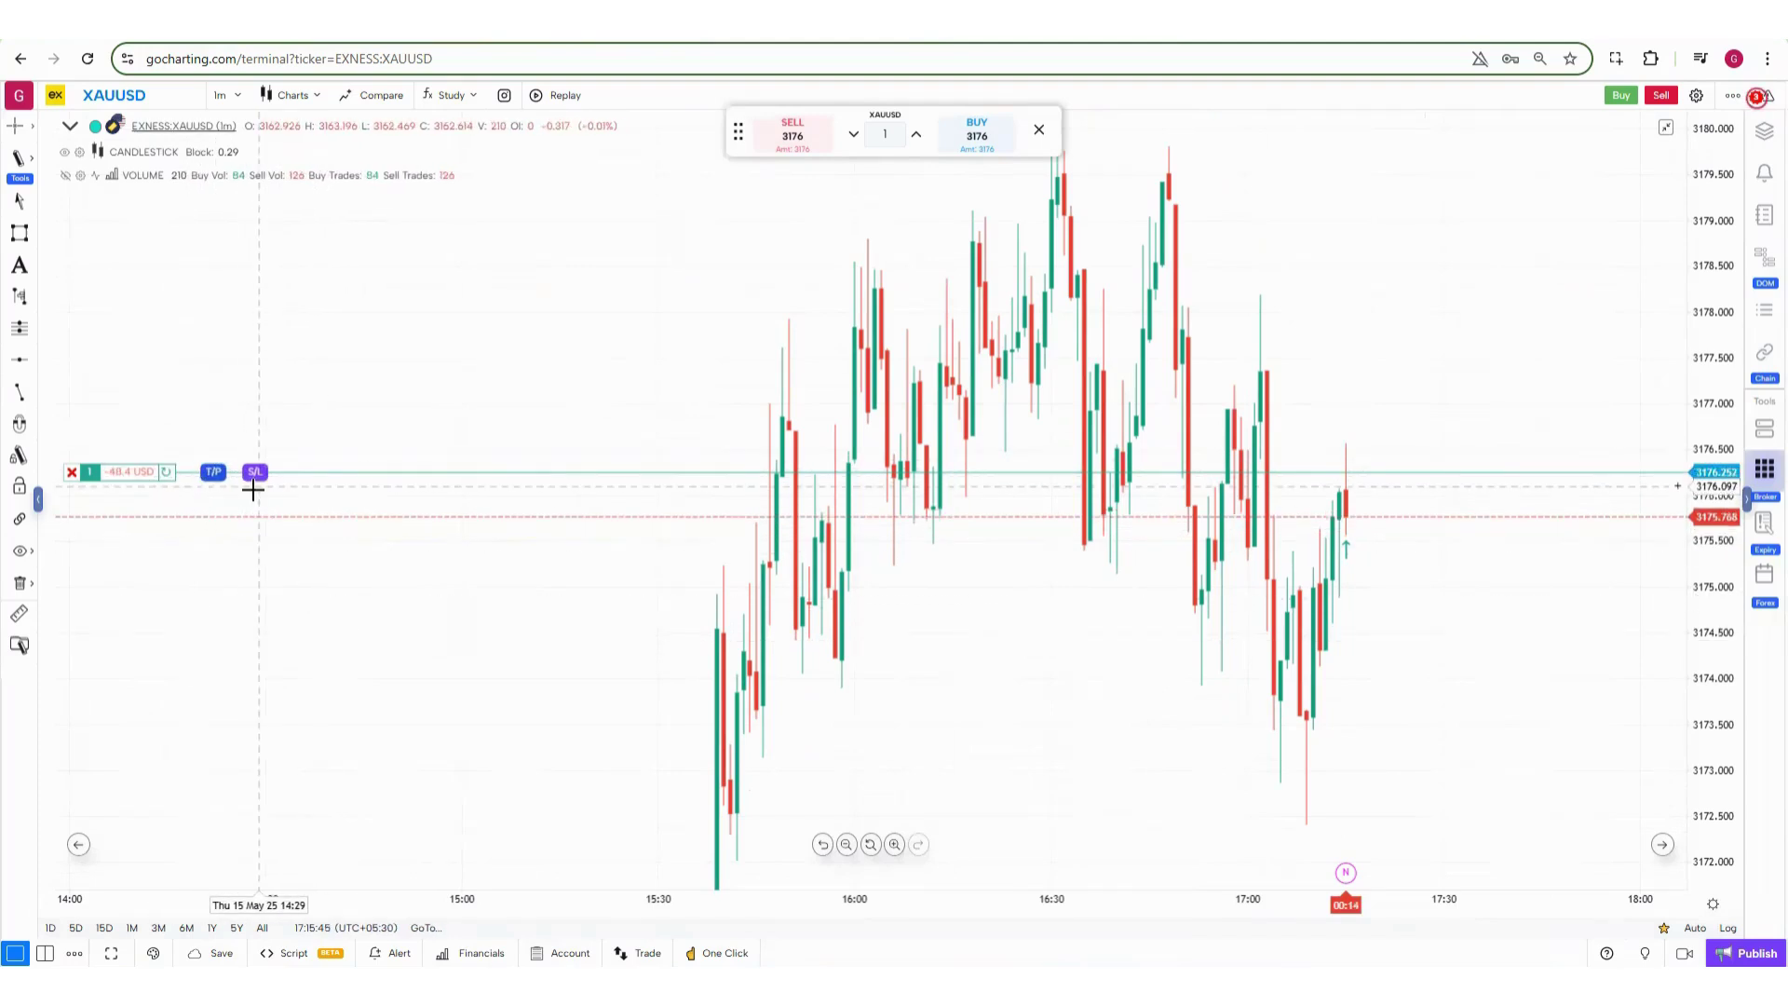
{"action": "left_click_drag", "start_coordinate": [246, 472], "coordinate": [241, 649]}
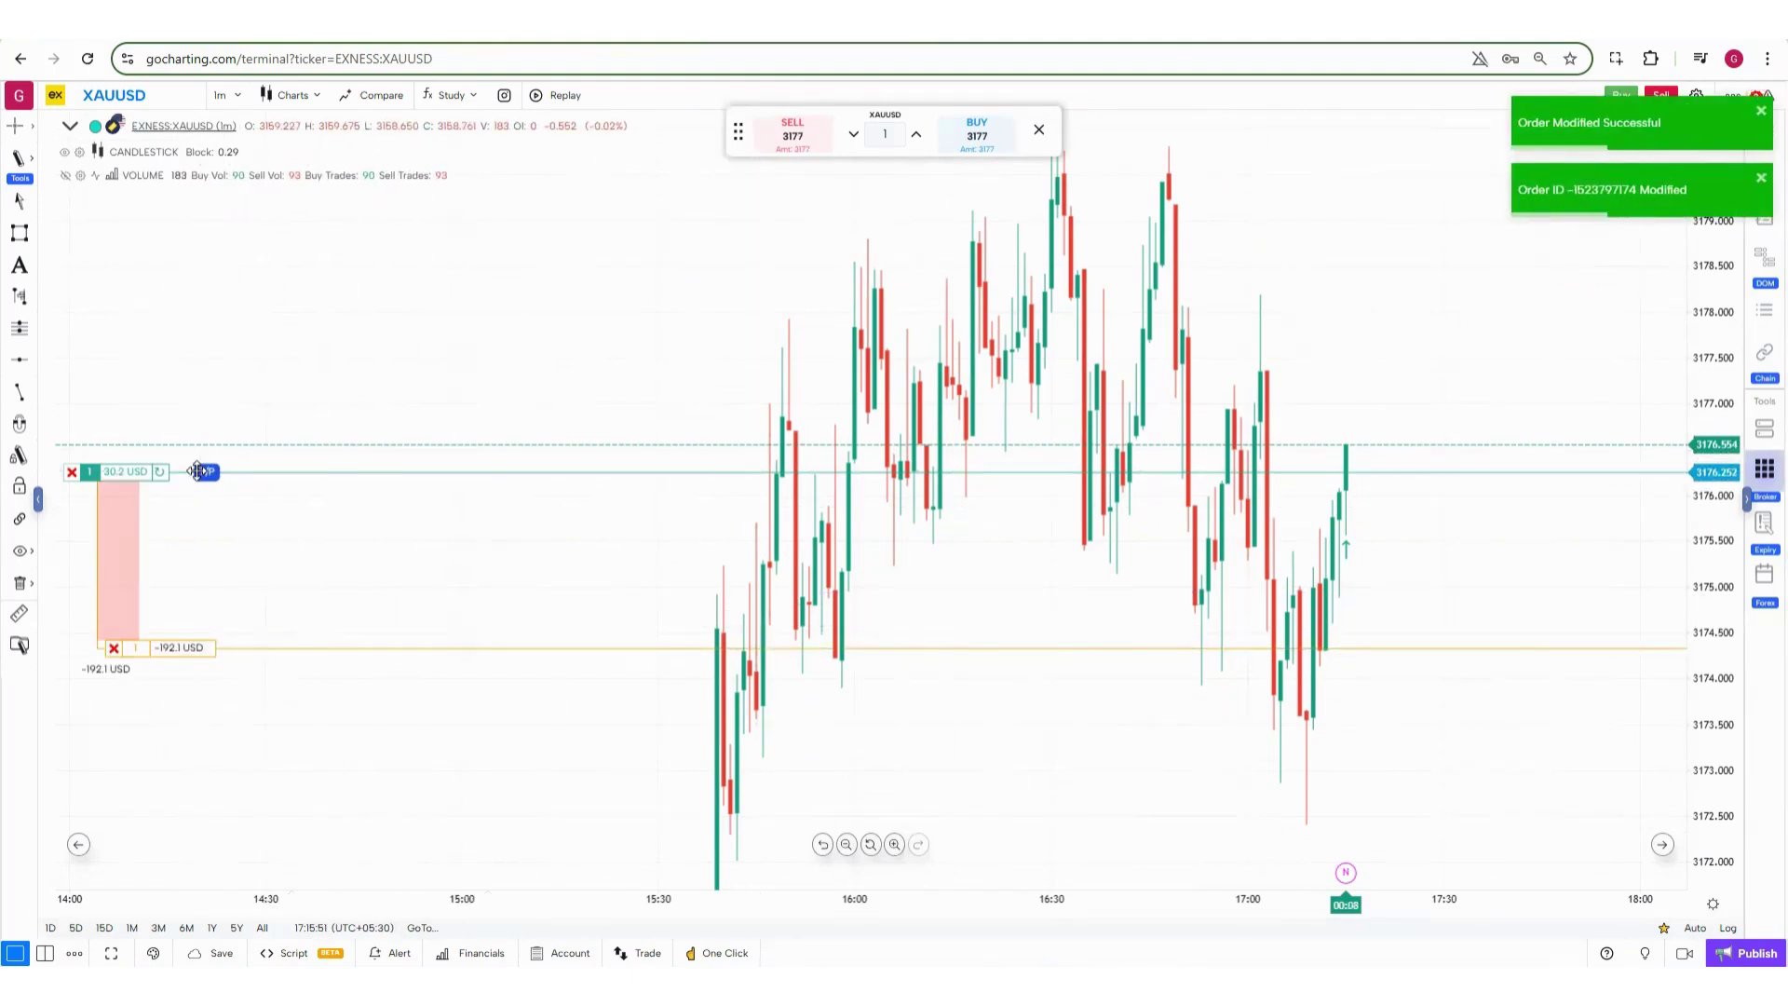
{"action": "left_click_drag", "start_coordinate": [204, 303], "coordinate": [205, 262]}
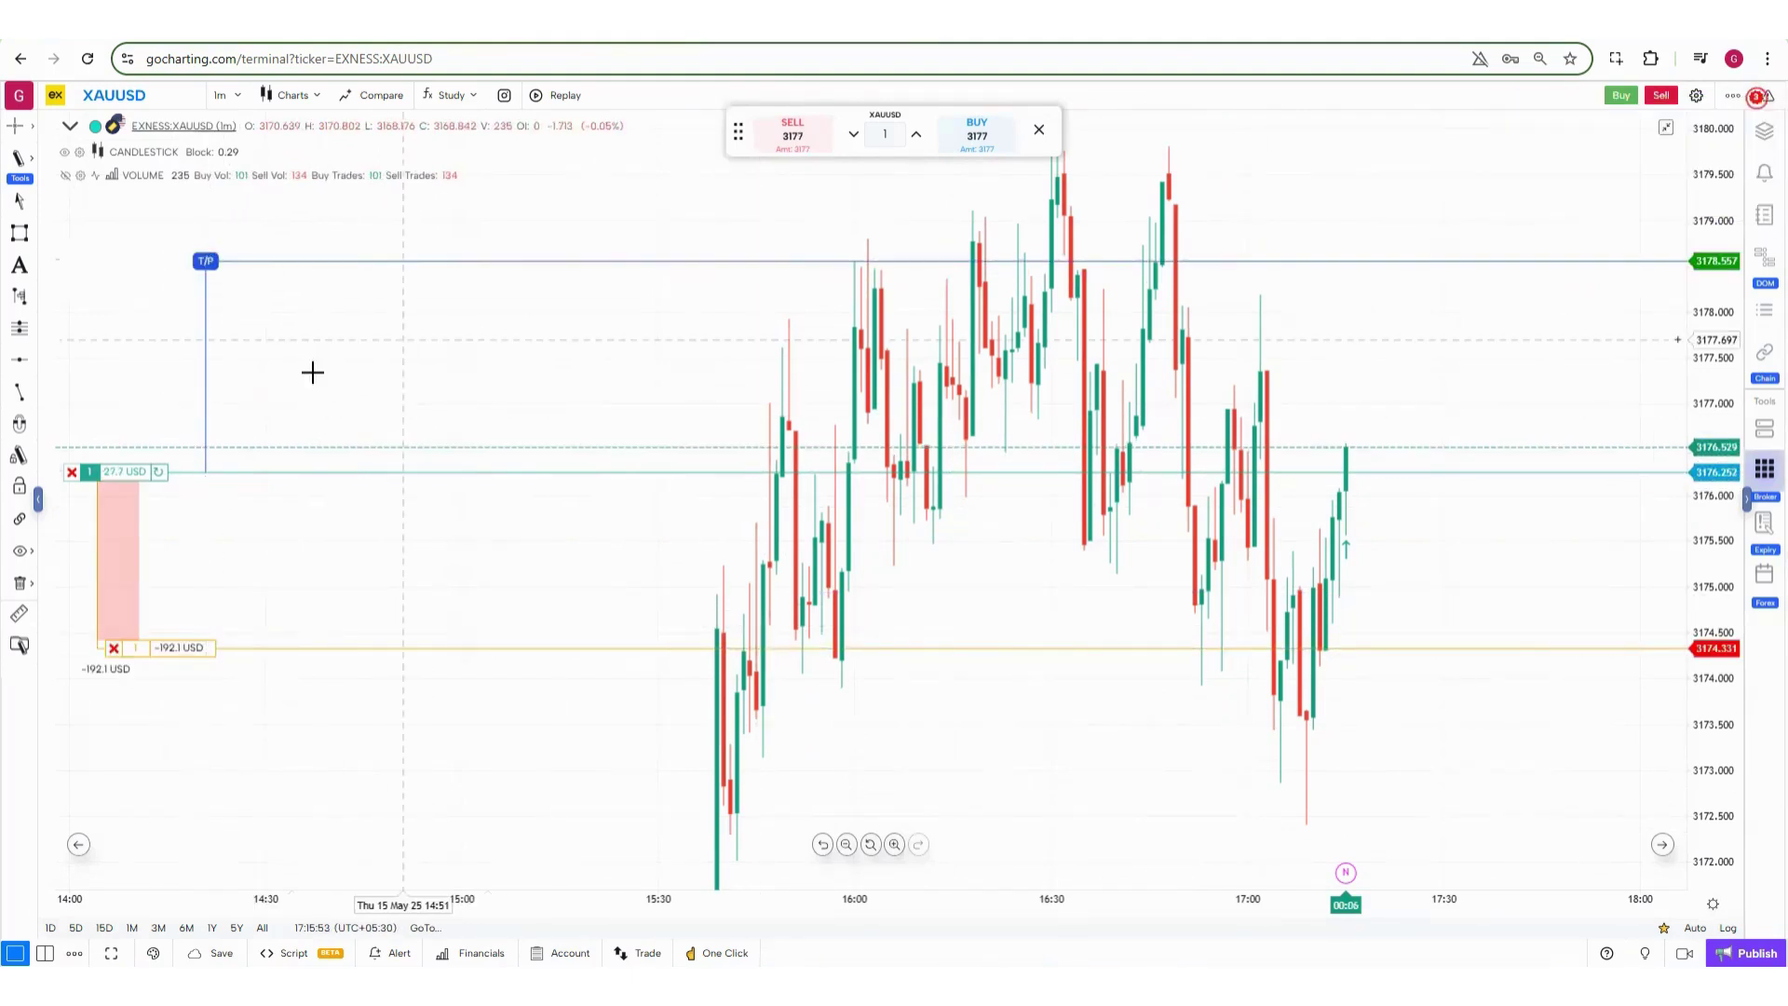